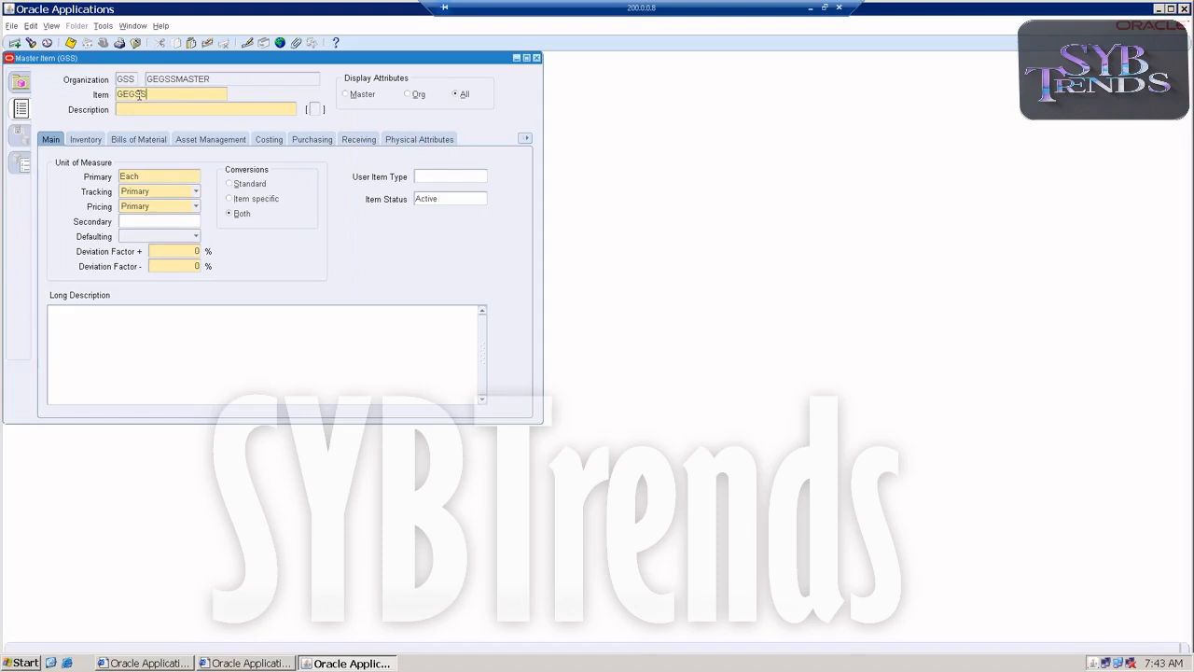
Name the new master item GEGSSLOT1 and use the same text as its description
type("LOT1")
double_click(149, 95)
key("ctrl+c")
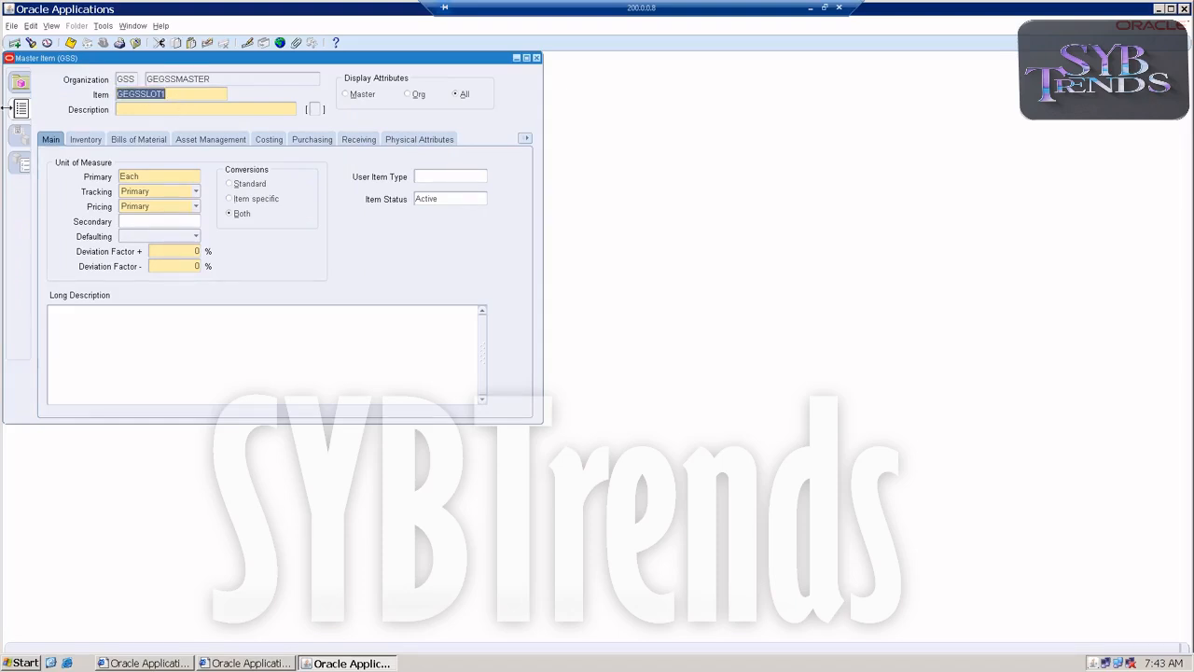
left_click(140, 109)
key("ctrl+v")
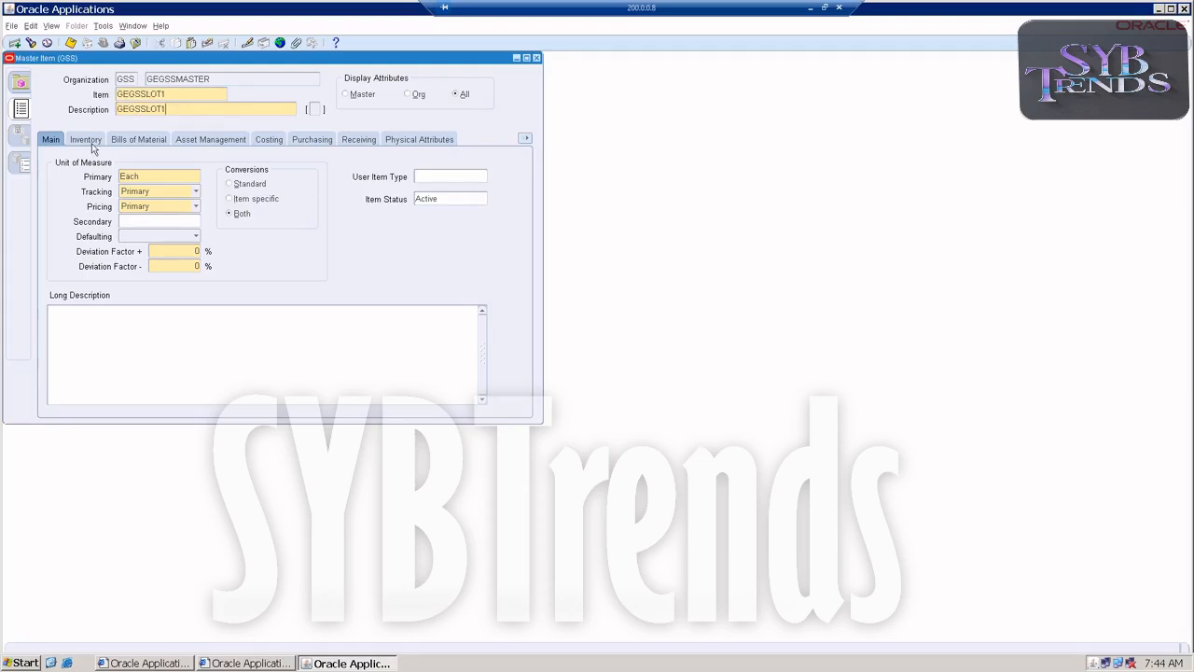
Copy the inventory item attributes from the template whose name starts with "Fi" and apply them to the item
left_click(91, 142)
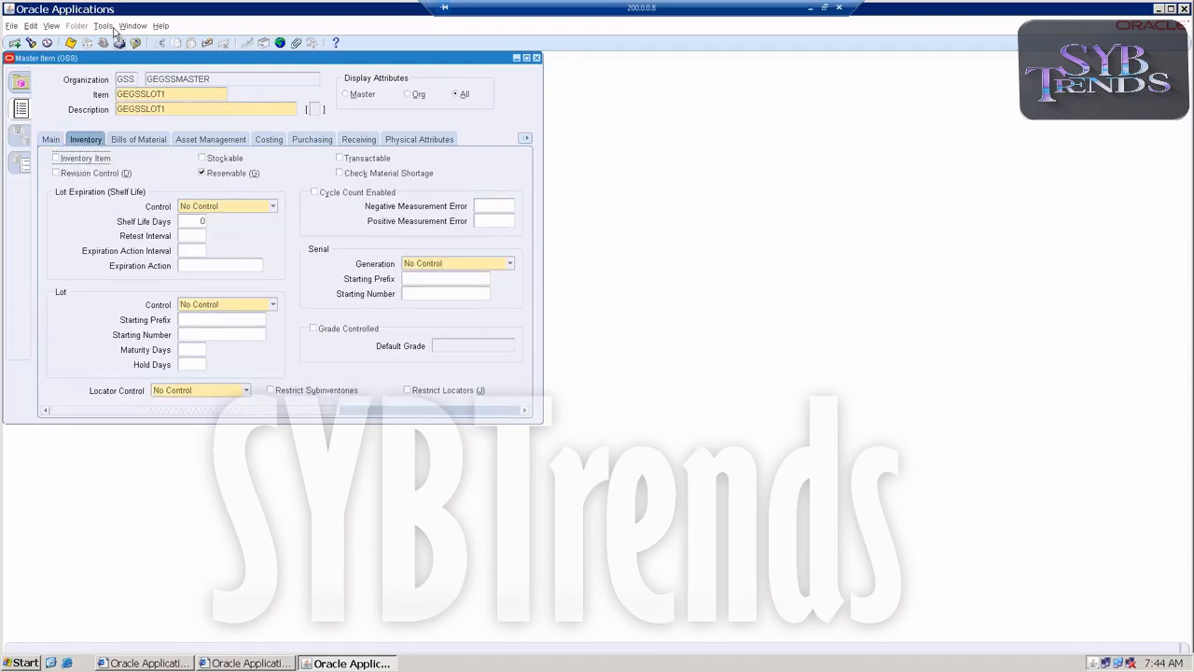
left_click(113, 29)
left_click(130, 191)
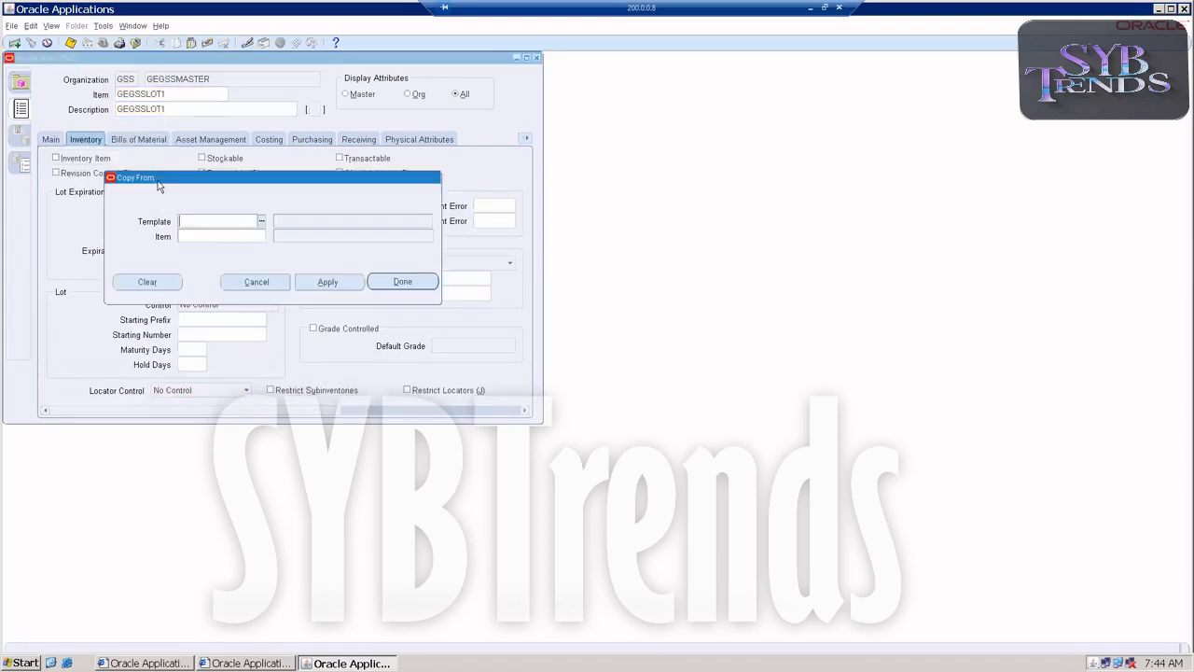
type("Fi")
key("Tab")
left_click(349, 279)
left_click(388, 279)
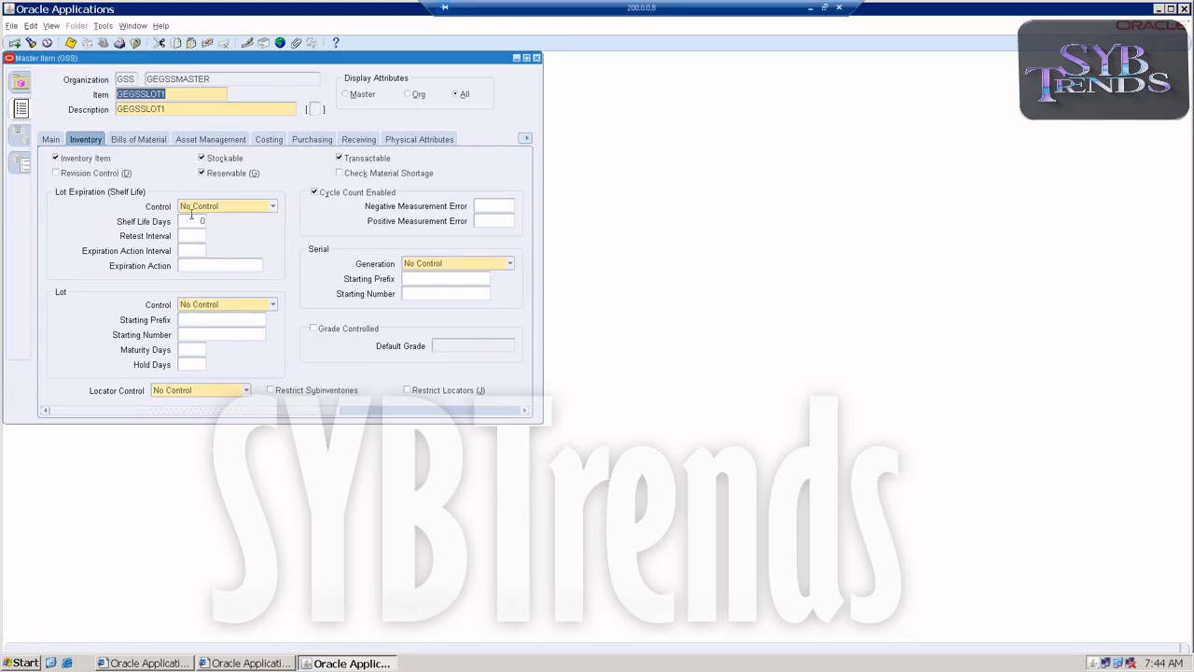
Set the item's lot control to Full Control with starting prefix GEGSSLOT1 and starting number 001, then save and close the item
left_click(195, 305)
left_click(189, 319)
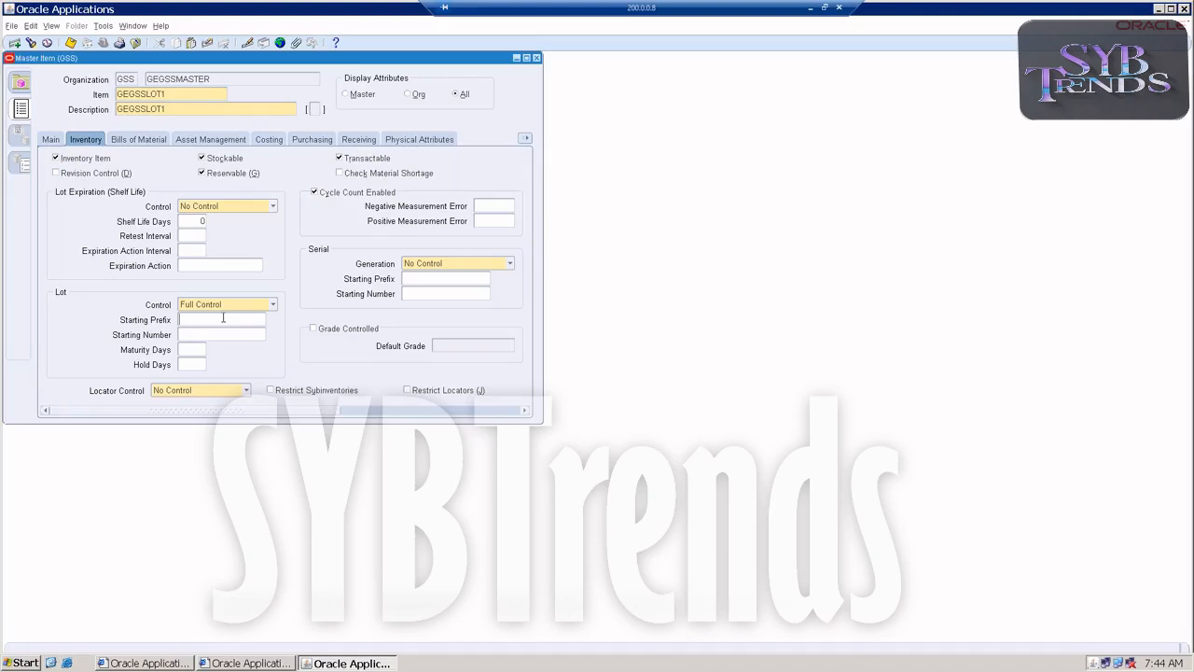
type("GEGSSLOT1")
left_click(215, 336)
type("001")
left_click(70, 42)
left_click(537, 58)
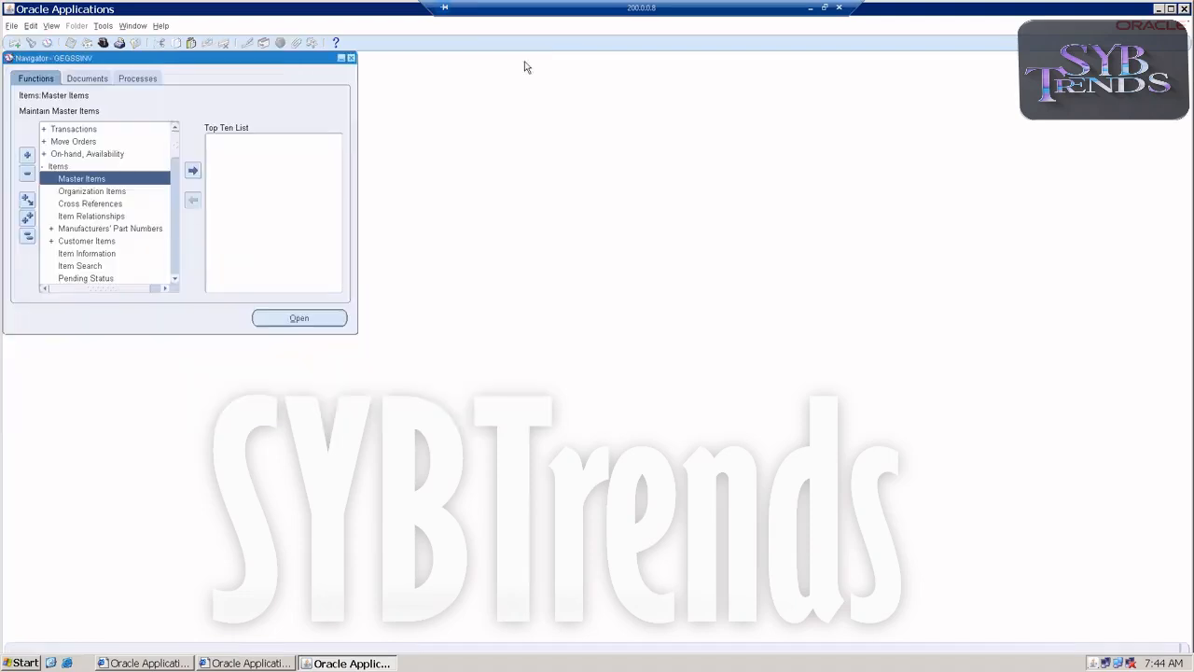
Start a miscellaneous transaction of type Miscellaneous receipt and open its transaction lines
double_click(54, 134)
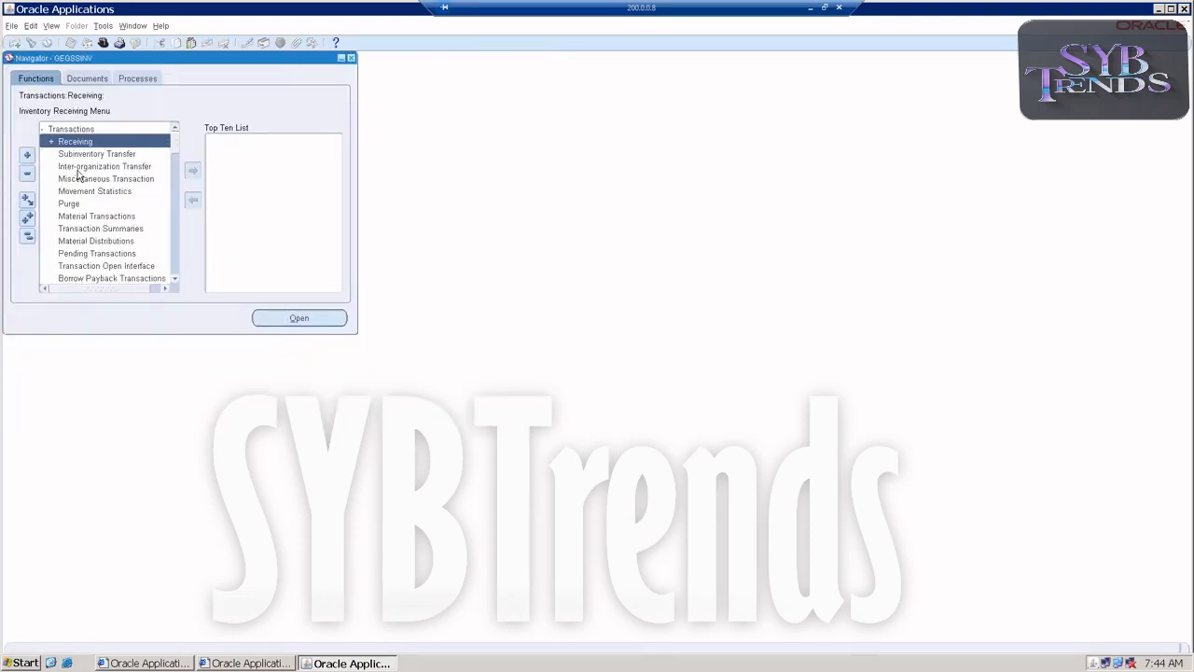
left_click(82, 182)
double_click(83, 182)
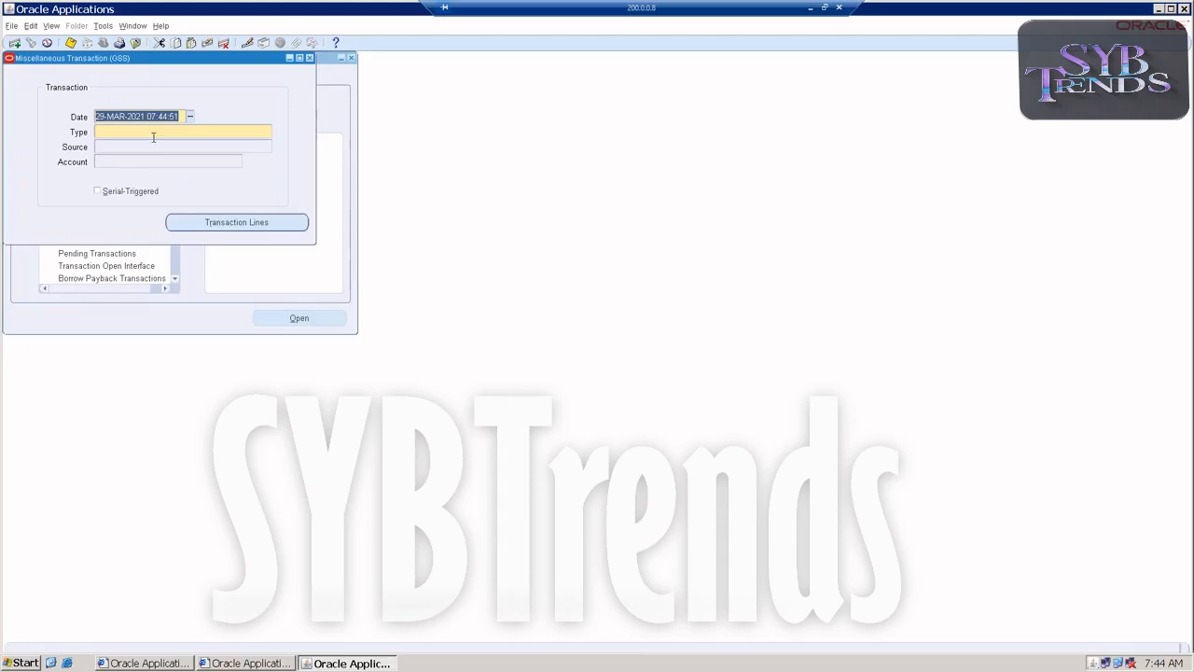
type("misc")
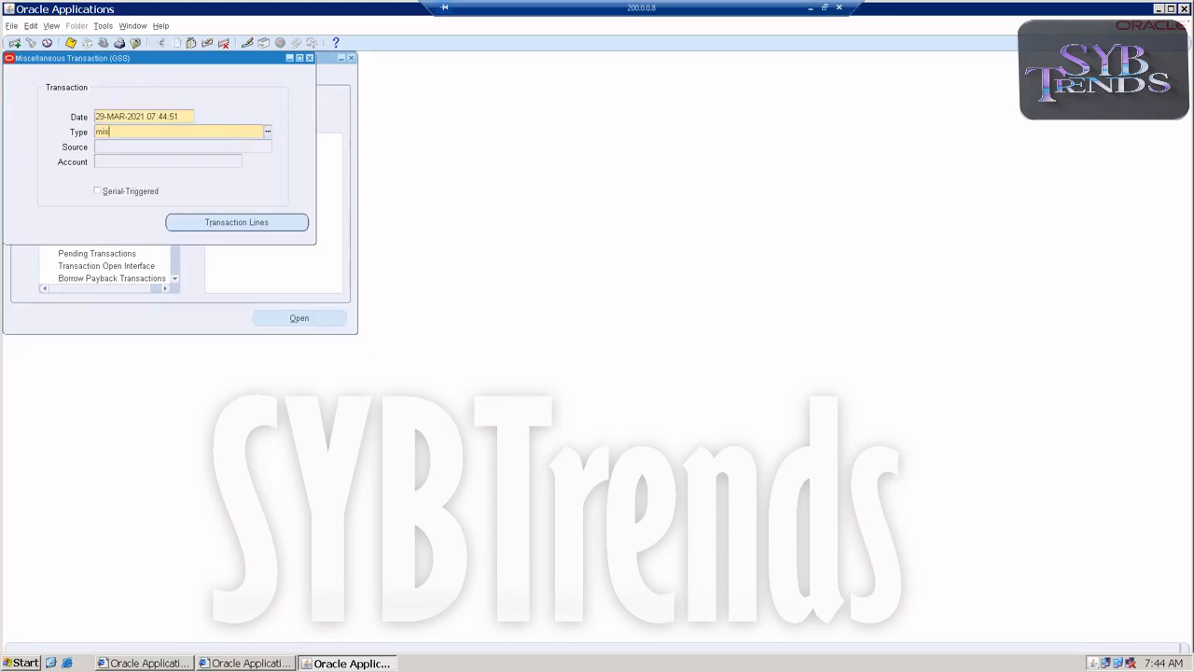
key("Tab")
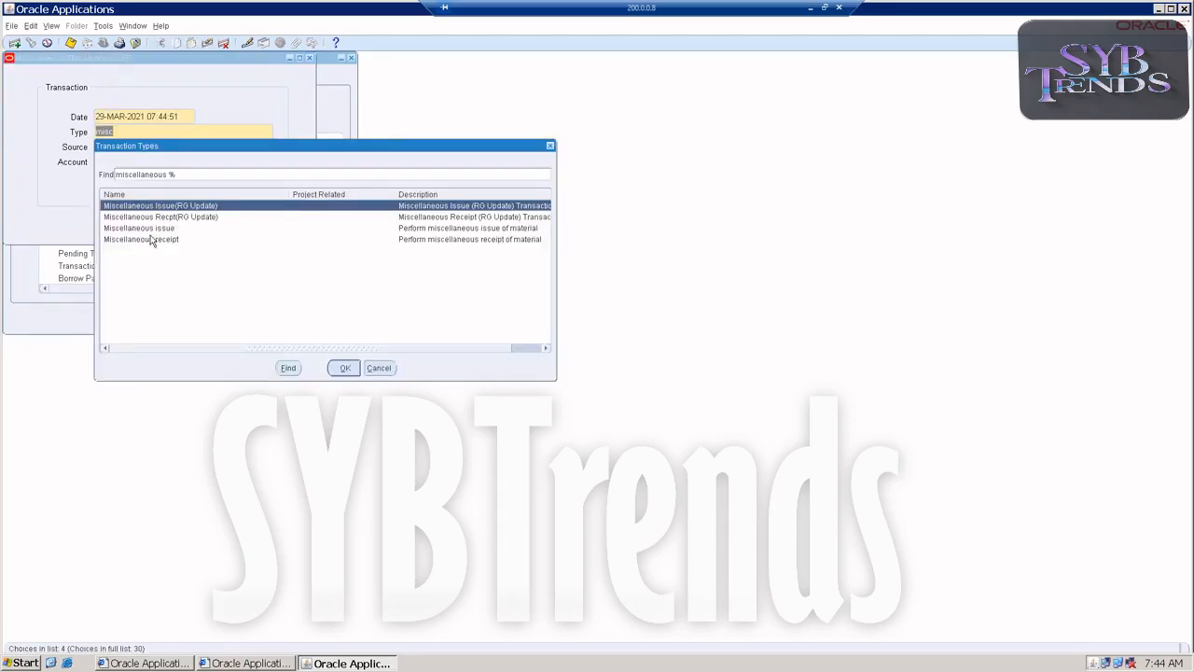
double_click(149, 239)
left_click(191, 229)
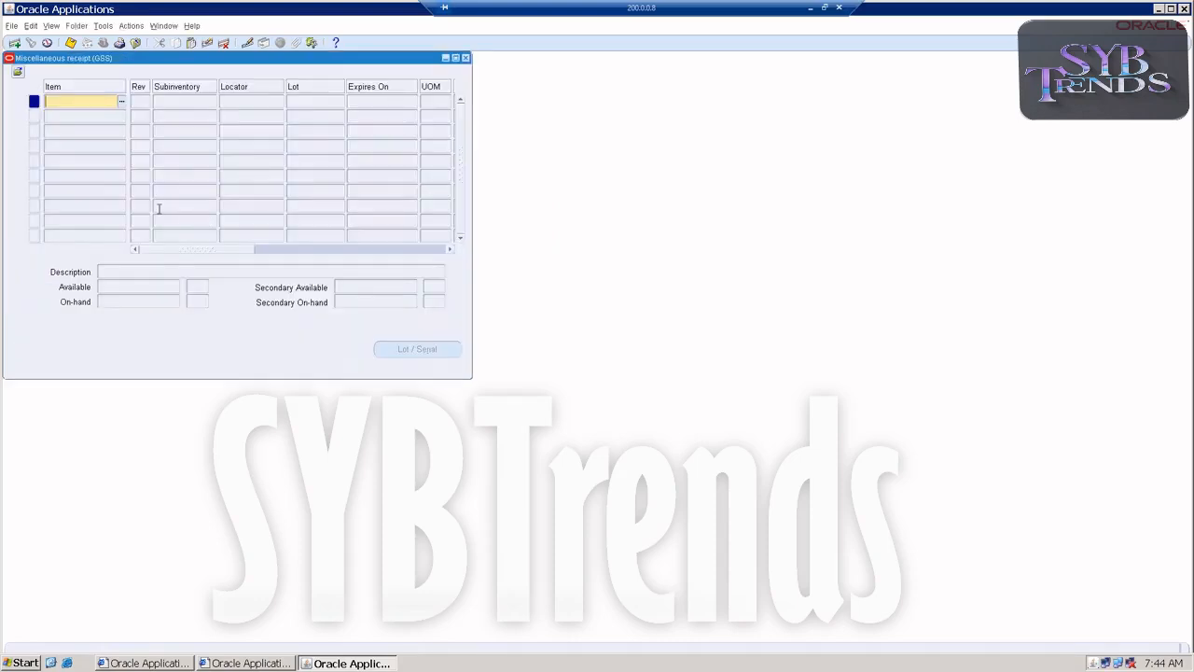
Enter item GEGSSLOT1 on the first receipt line with Stores as the subinventory
type("GEGSSLOT1")
key("Tab")
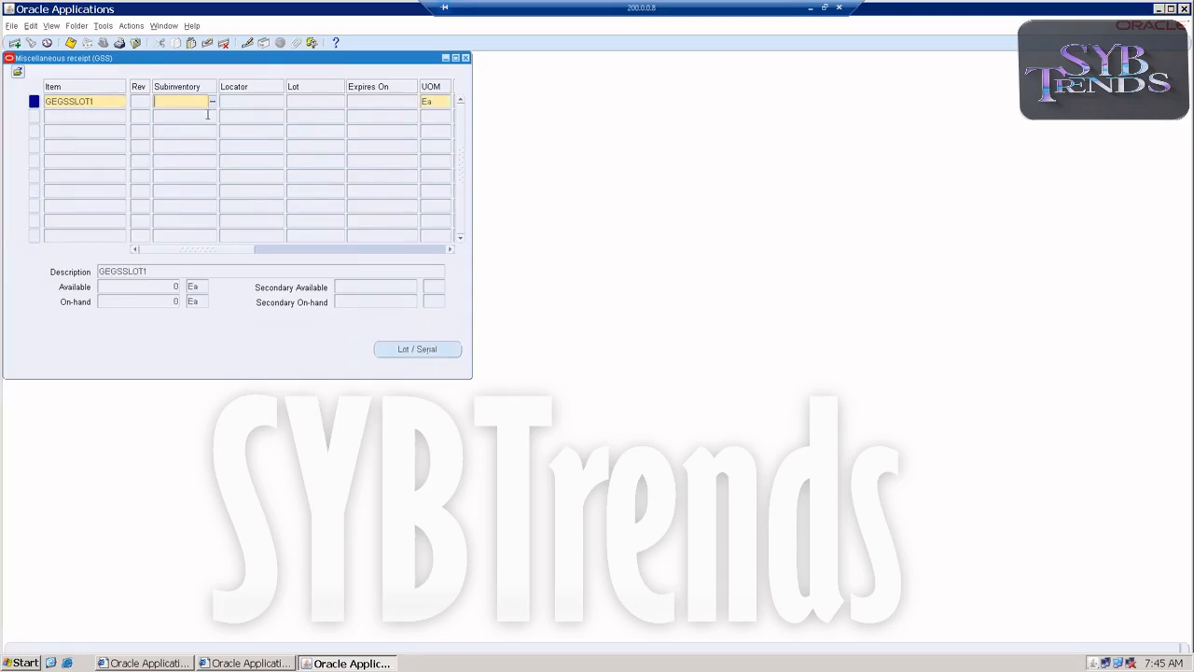
left_click(212, 101)
double_click(173, 198)
key("Tab")
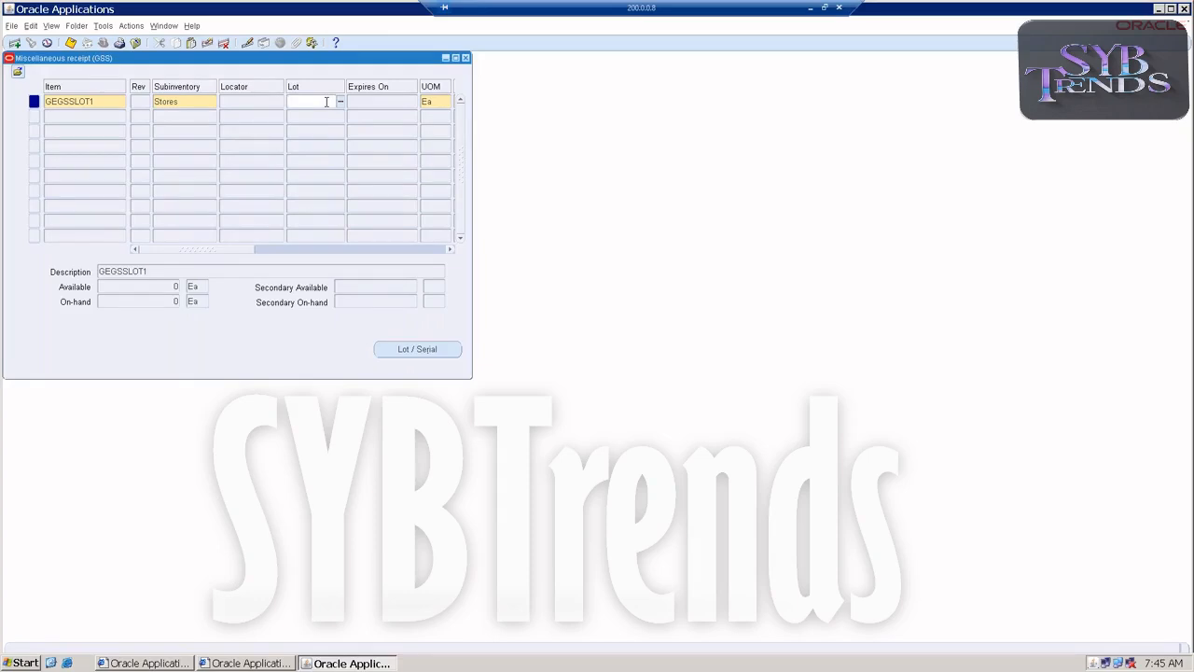
type("100")
key("Tab")
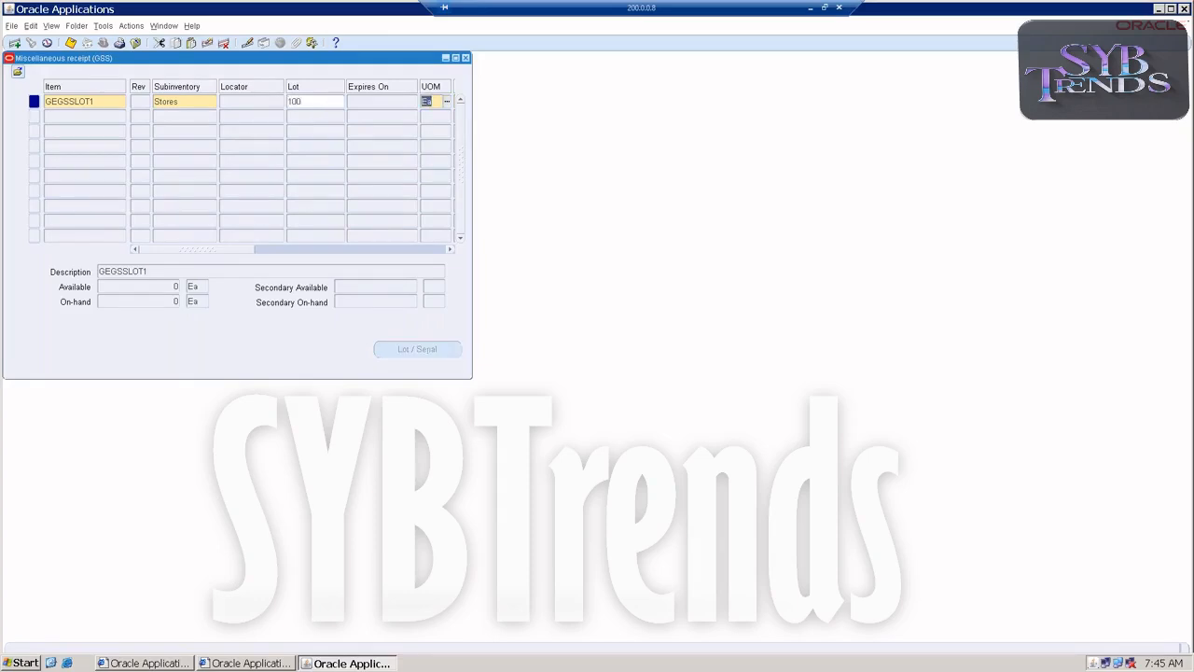
key("shift+Tab")
key("BackSpace")
Set the receipt line's quantity to 100 with Ea as the unit of measure
key("Tab")
key("Tab")
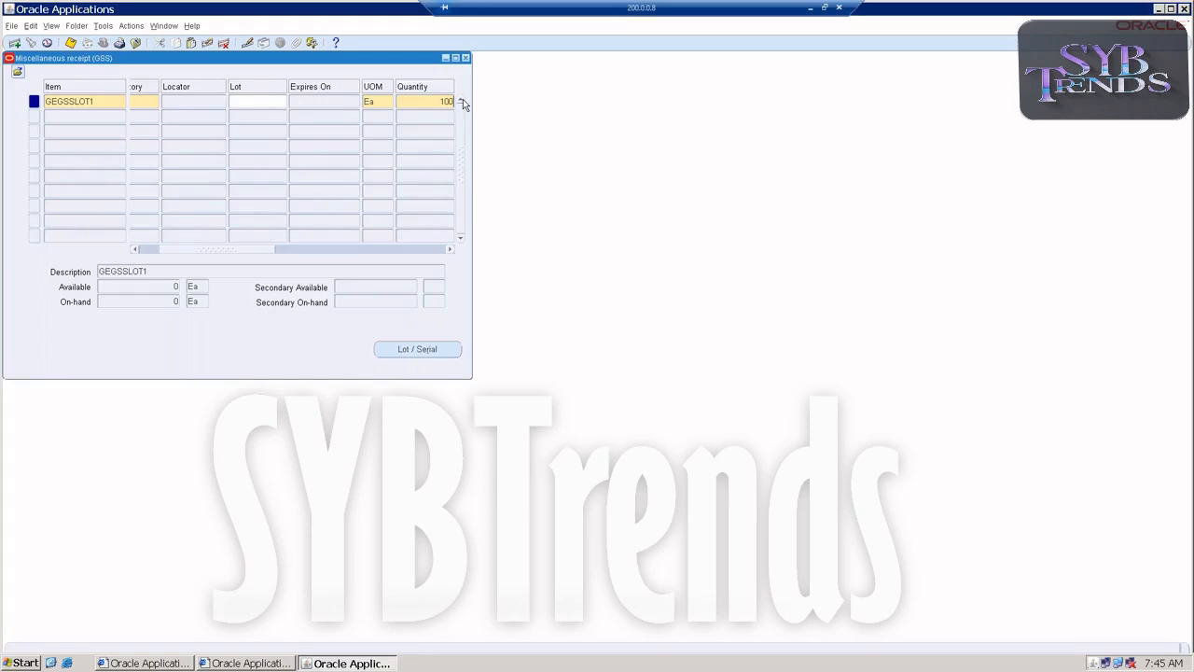
key("Tab")
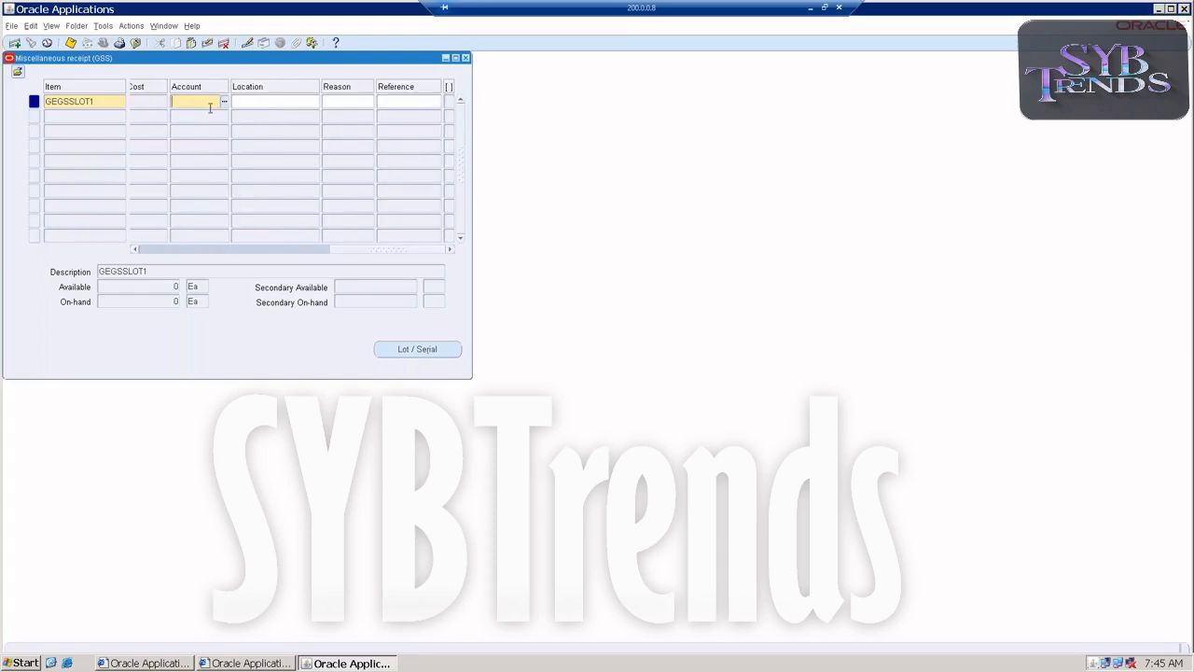
Assign the receipt line to company 101, division 000, location 000, department 000 and account 2000
type("101")
key("Tab")
type("000")
key("Tab")
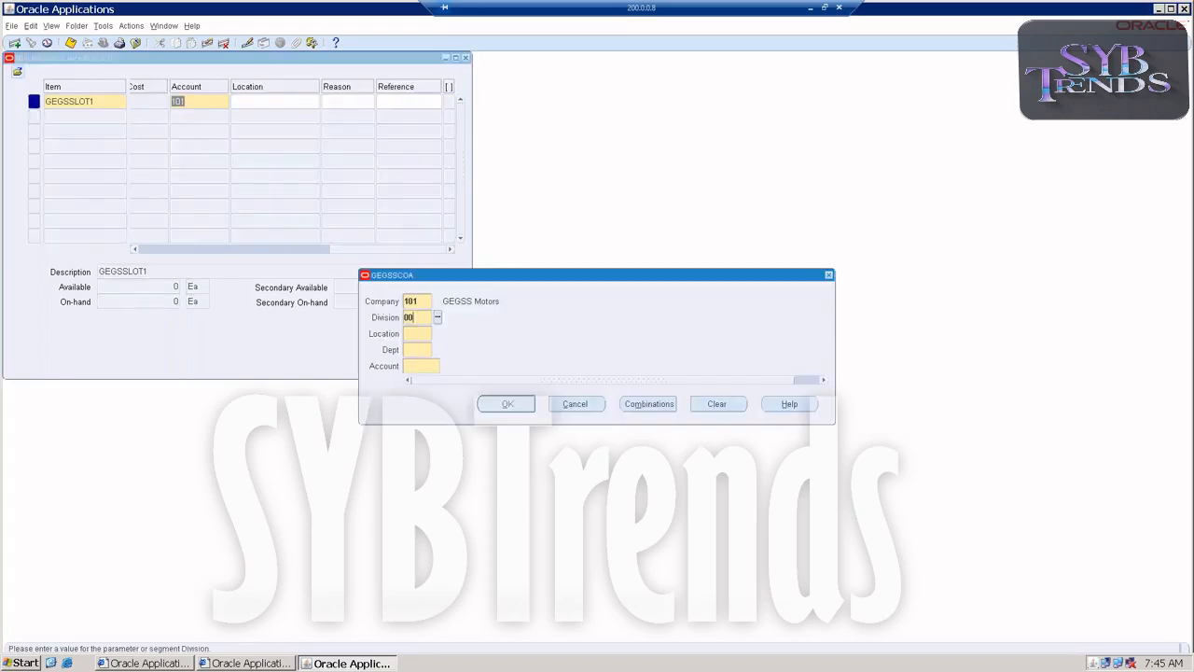
type("000")
key("Tab")
type("000")
key("Tab")
type("2000")
key("Tab")
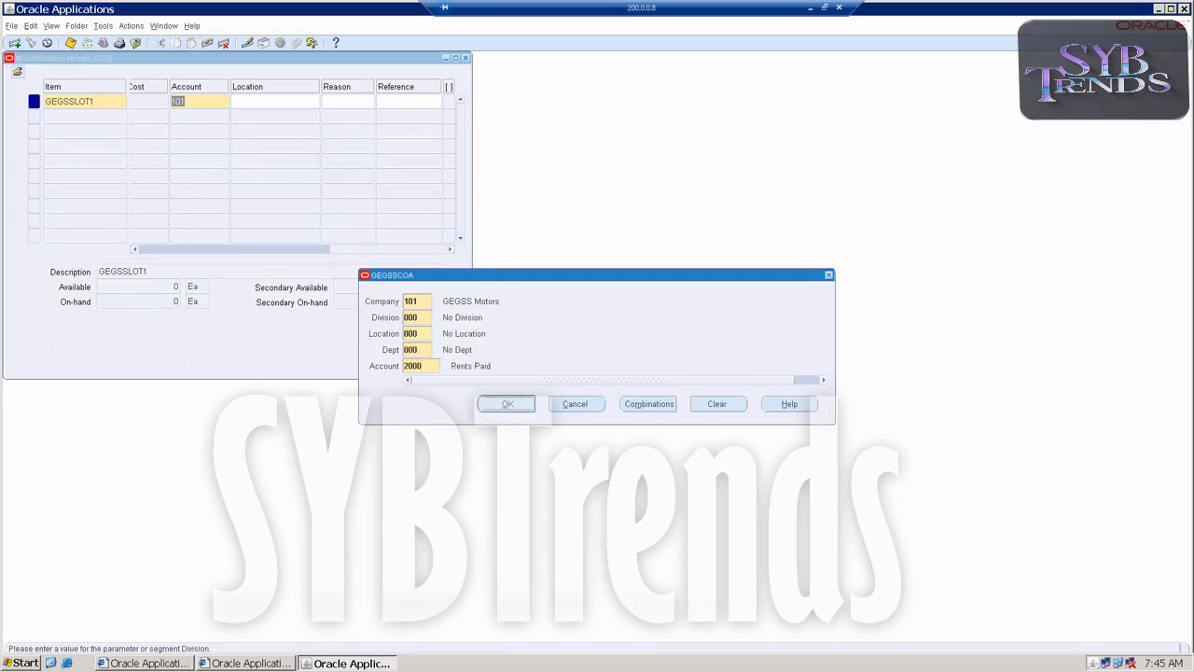
left_click(491, 403)
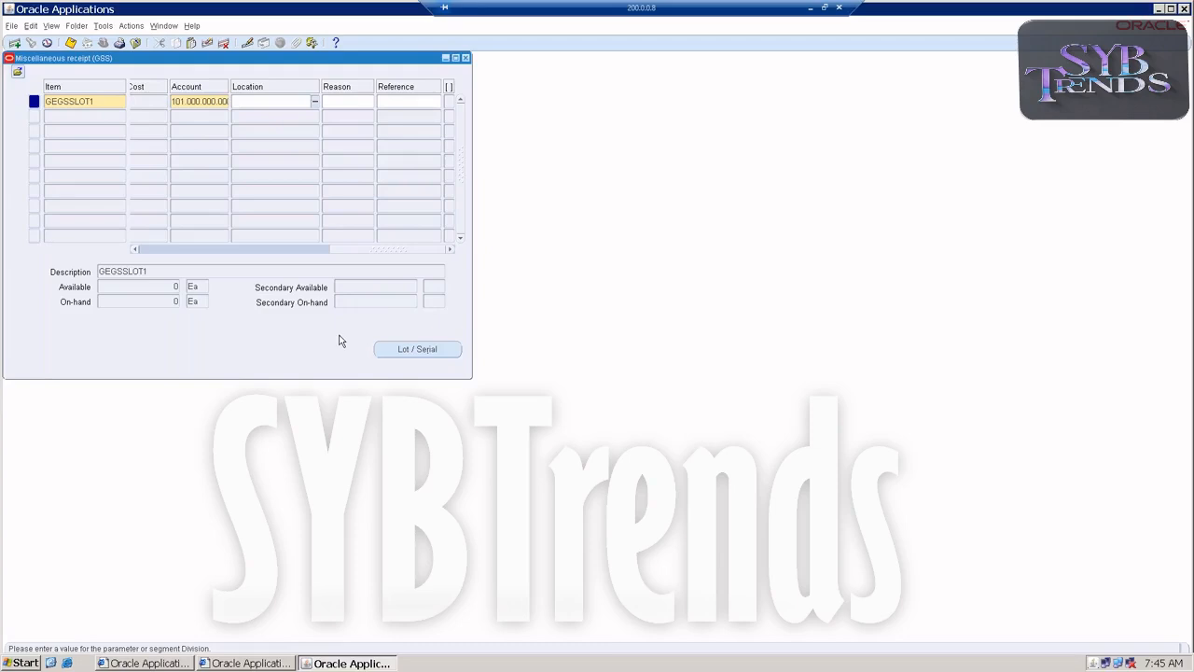
Open lot entry for the receipt line and generate 4 lots for the pending quantity
left_click(390, 349)
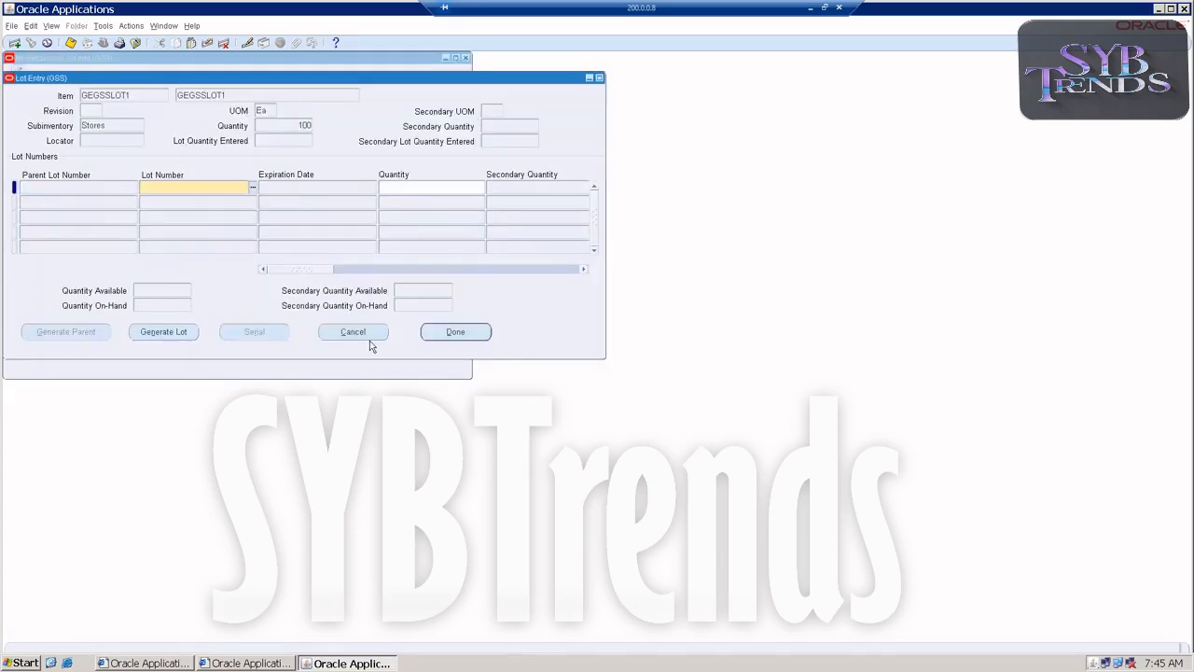
left_click(104, 28)
mouse_move(126, 31)
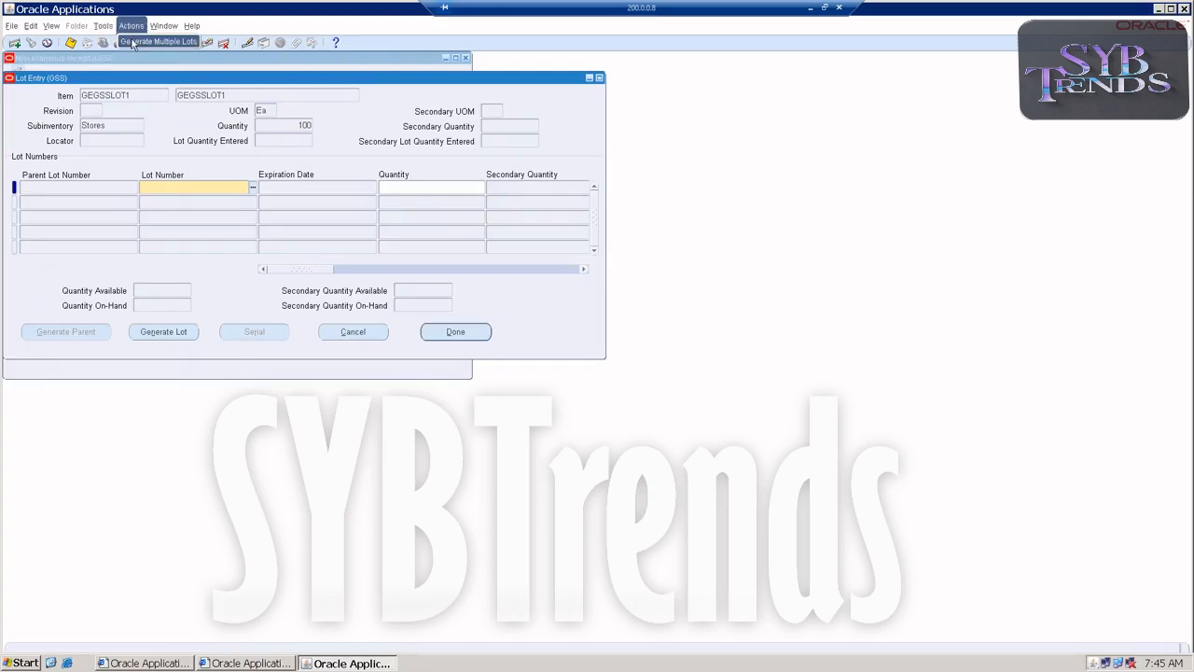
left_click(133, 43)
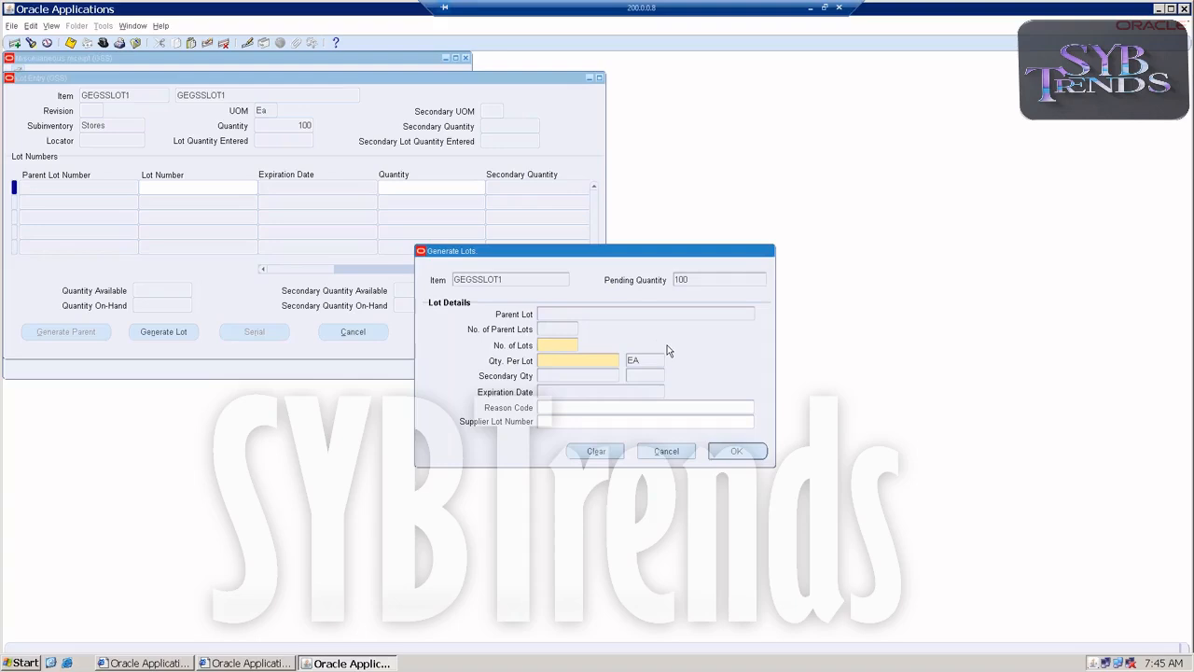
type("4")
key("Tab")
left_click(738, 451)
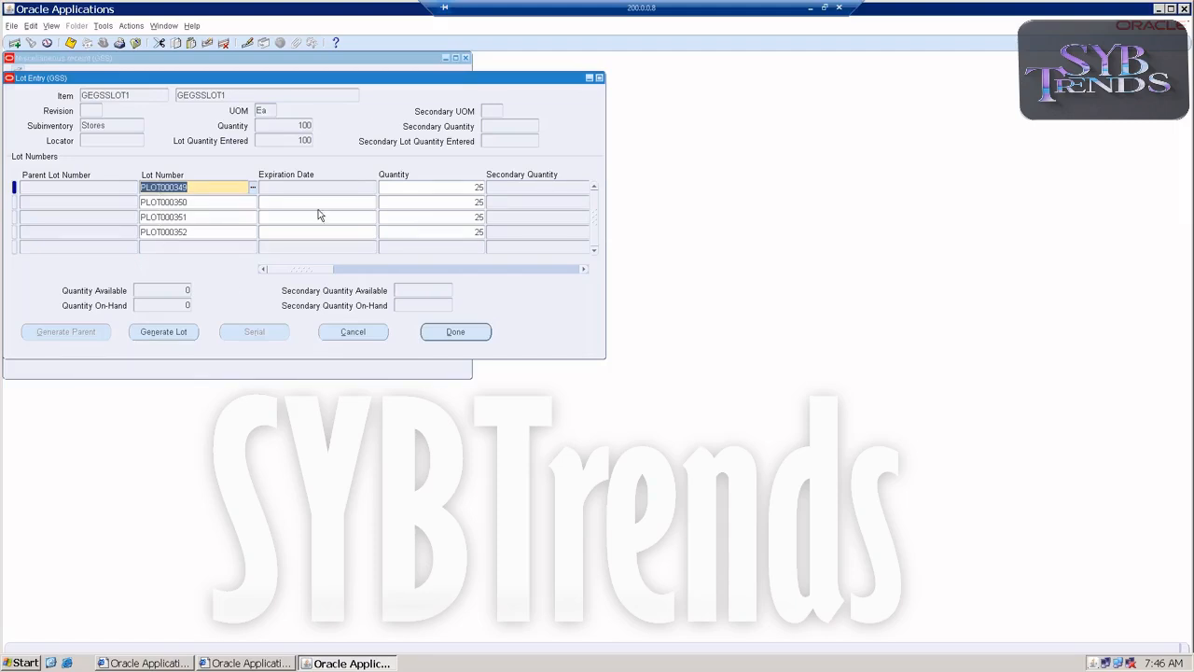
left_click(810, 7)
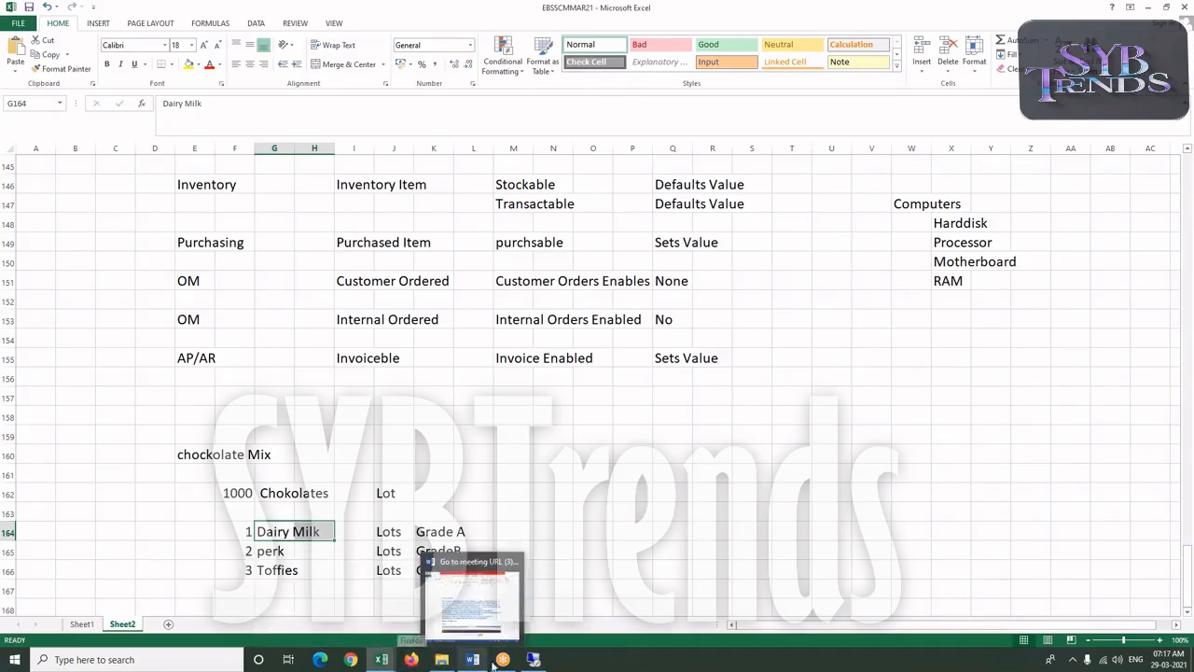
left_click(532, 661)
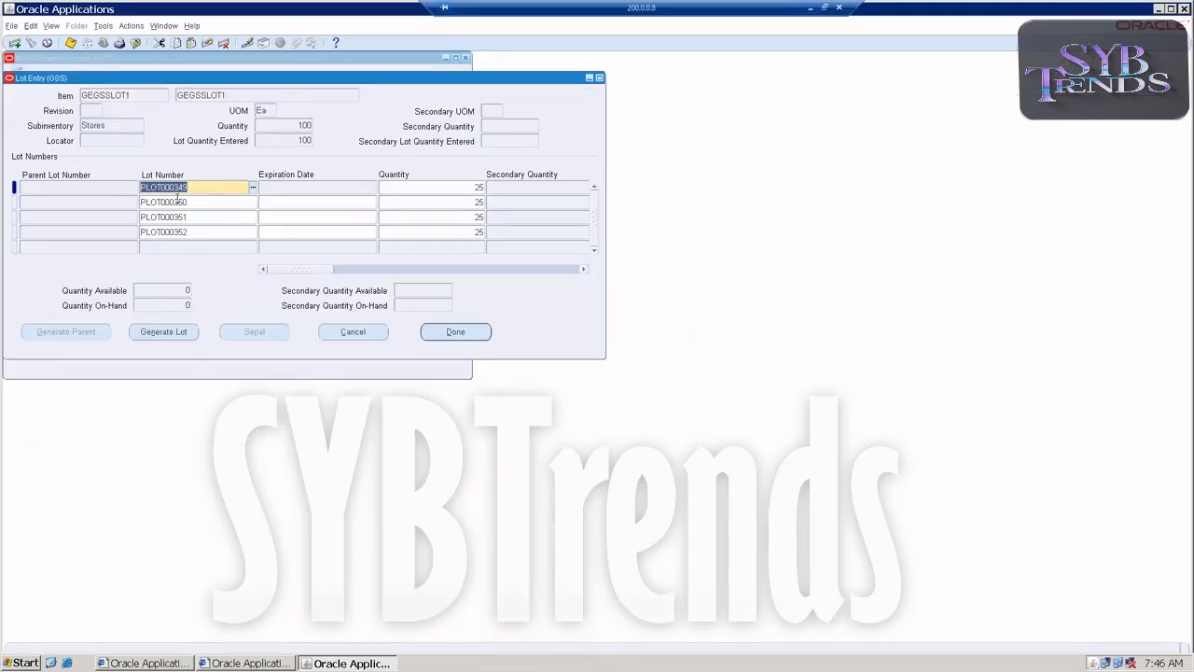
left_click(59, 187)
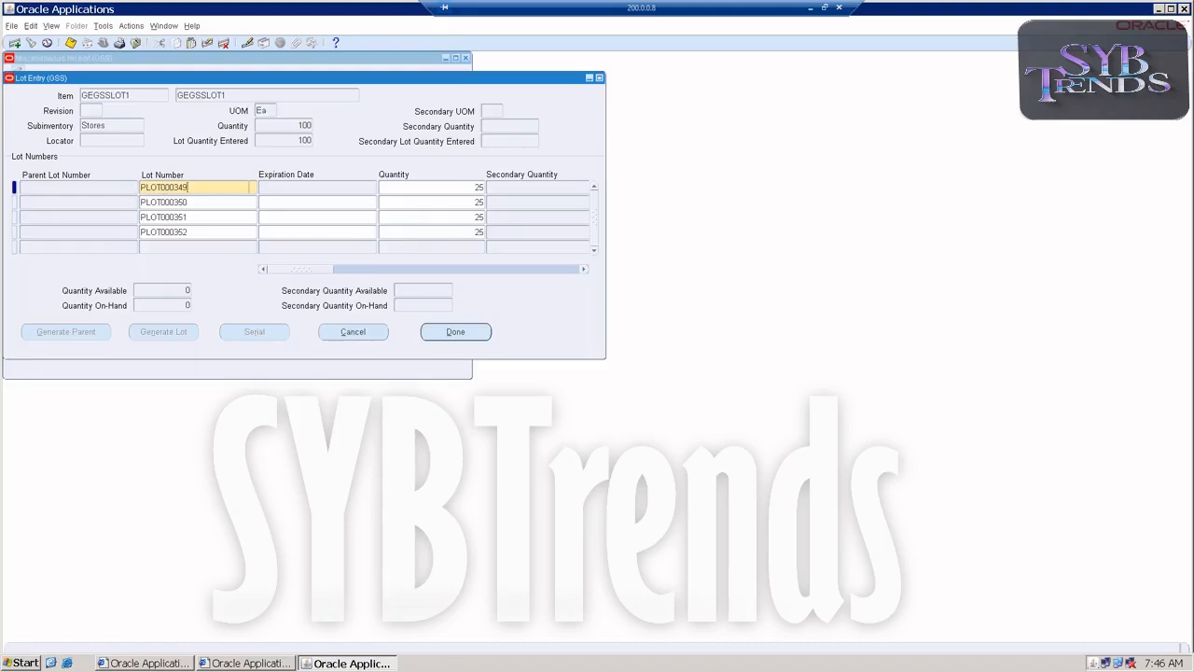
left_click(190, 188)
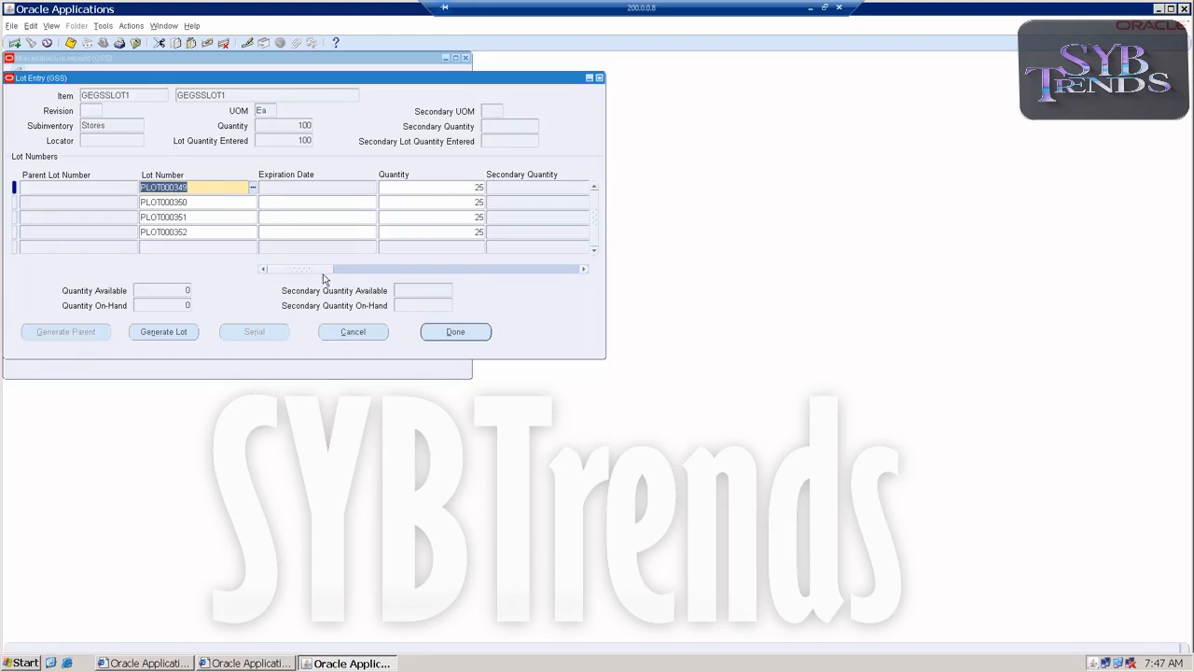
Accept the generated lots, save the miscellaneous receipt and close the transaction forms
left_click(461, 335)
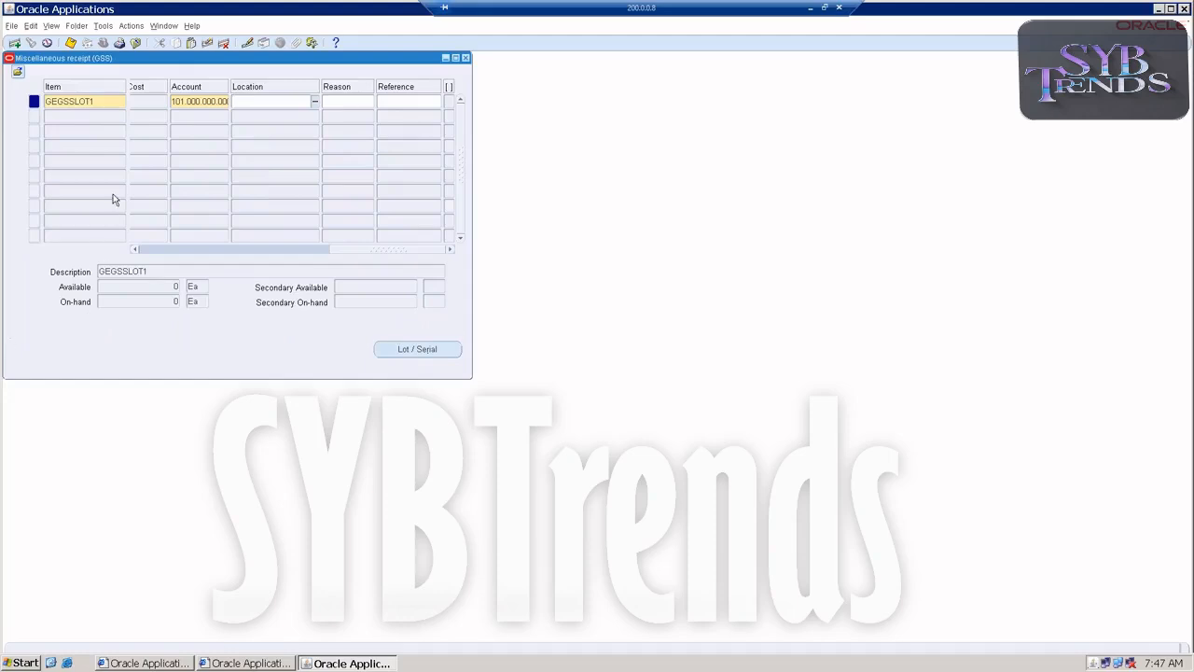
key("ctrl+s")
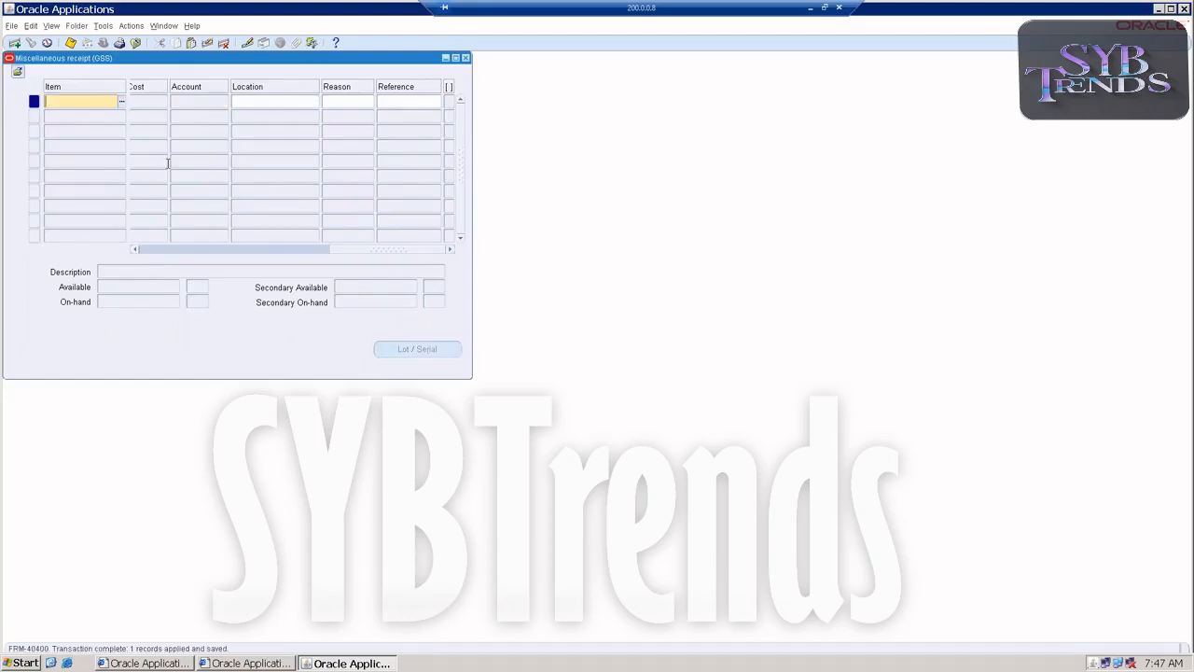
left_click(466, 58)
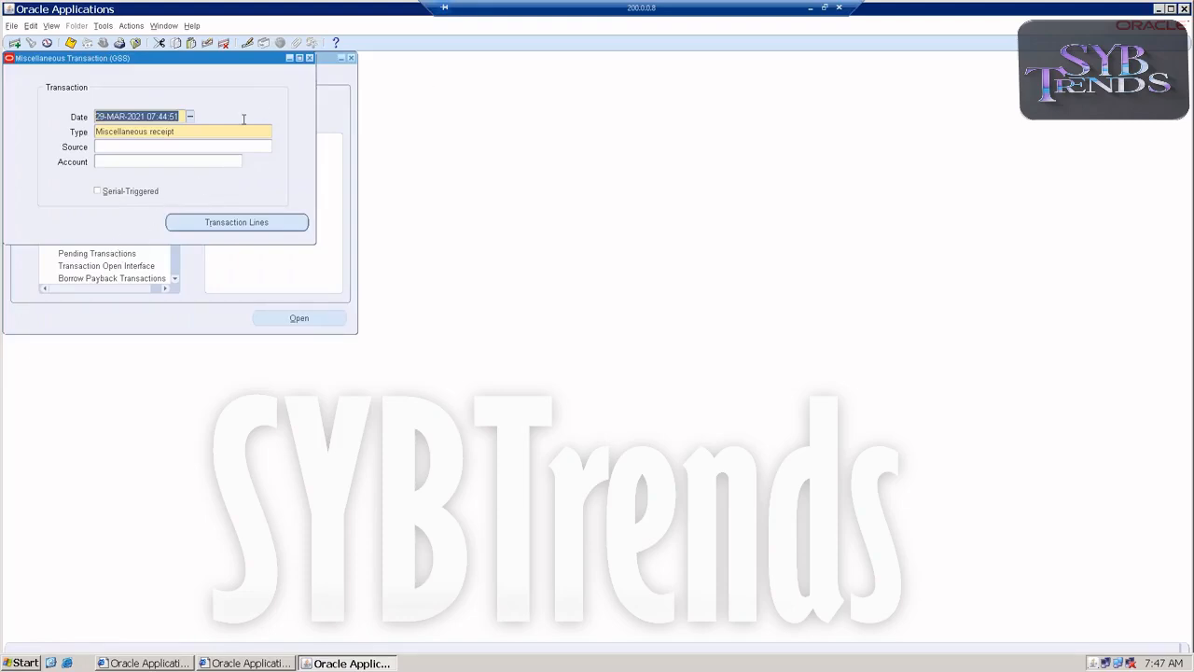
left_click(309, 58)
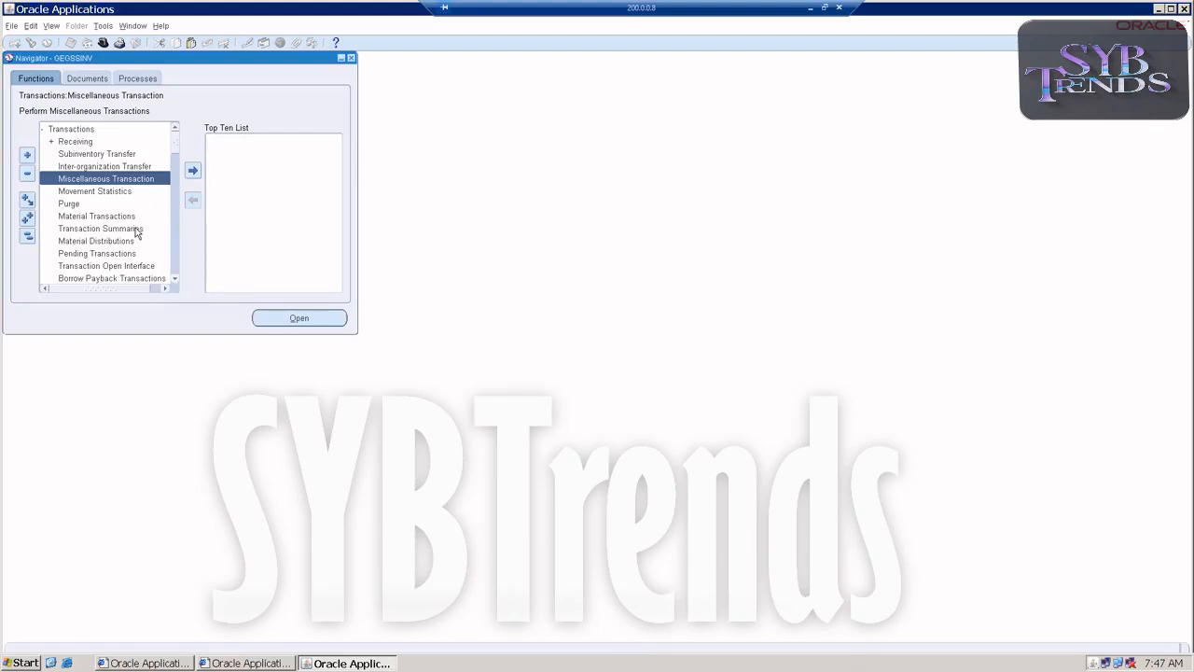
Open a new miscellaneous transaction and set its type to Miscellaneous issue
left_click(67, 132)
left_click(67, 132)
double_click(68, 132)
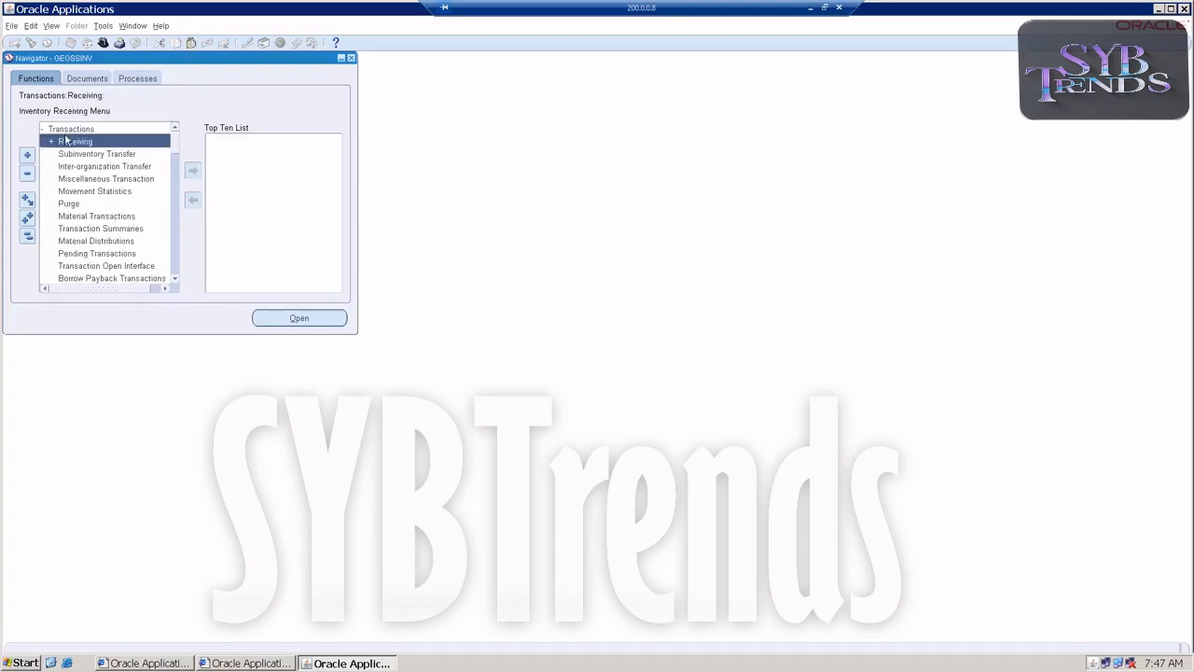
double_click(75, 181)
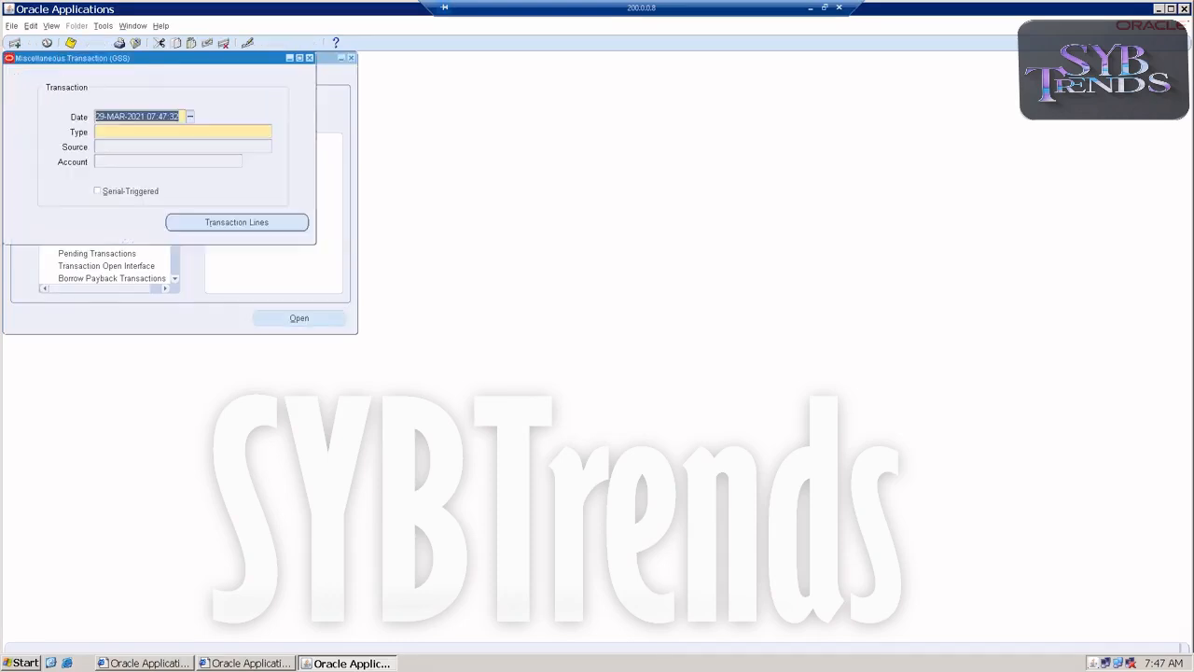
left_click(123, 130)
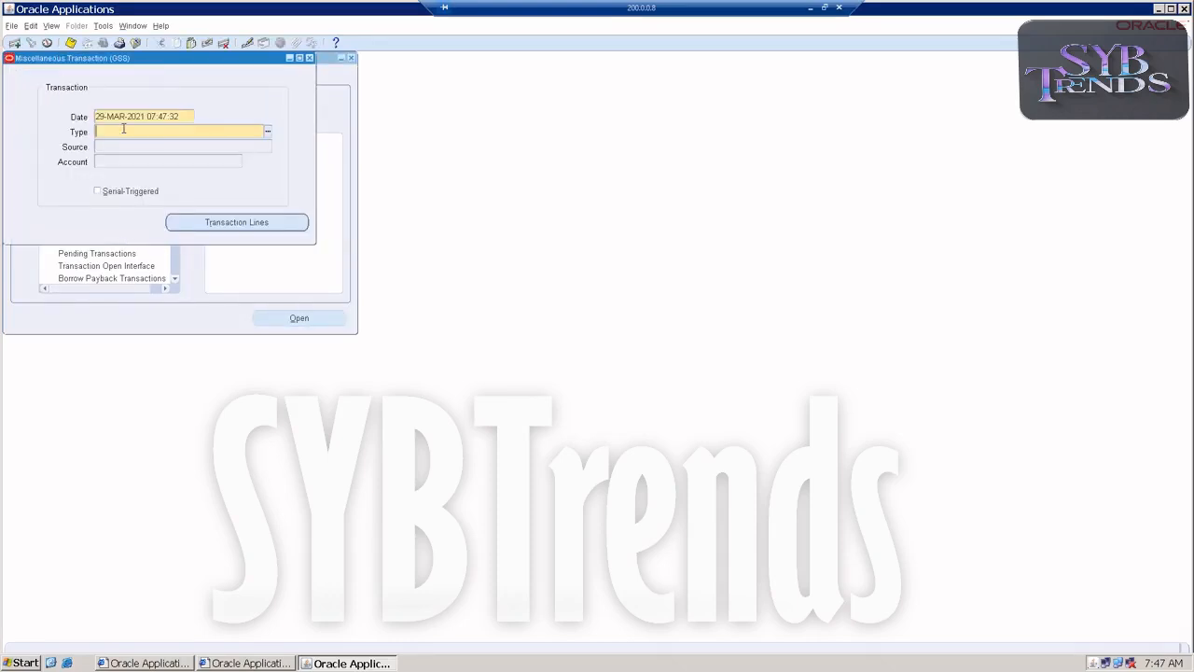
type("mis")
key("Tab")
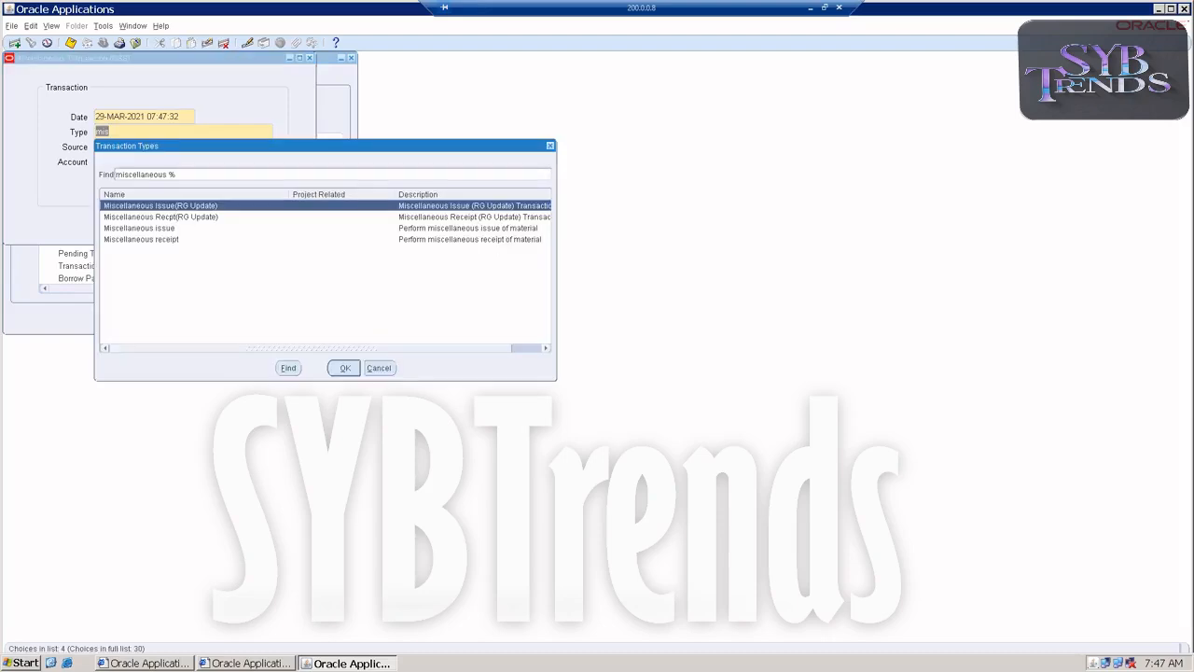
double_click(140, 228)
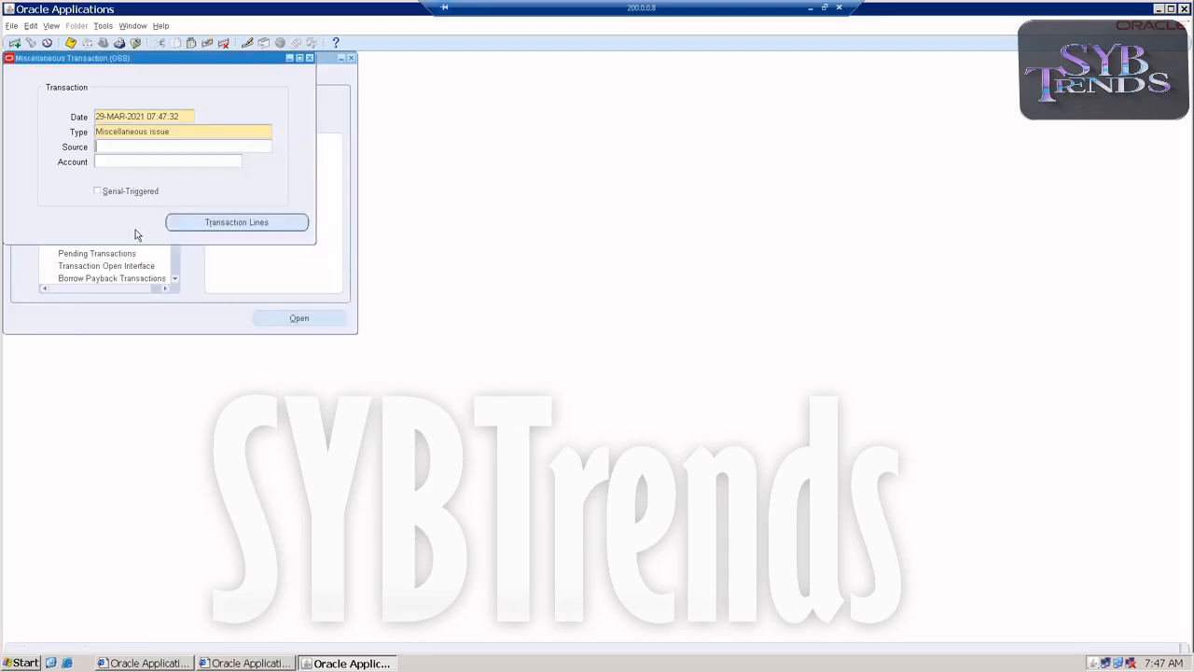
Assign the issue to company 101, division 000, location 000, department 000 and account 2000
left_click(128, 161)
type("101")
key("Tab")
type("000")
key("Tab")
type("000")
key("Tab")
type("000")
key("Tab")
type("0")
key("BackSpace")
type("2000")
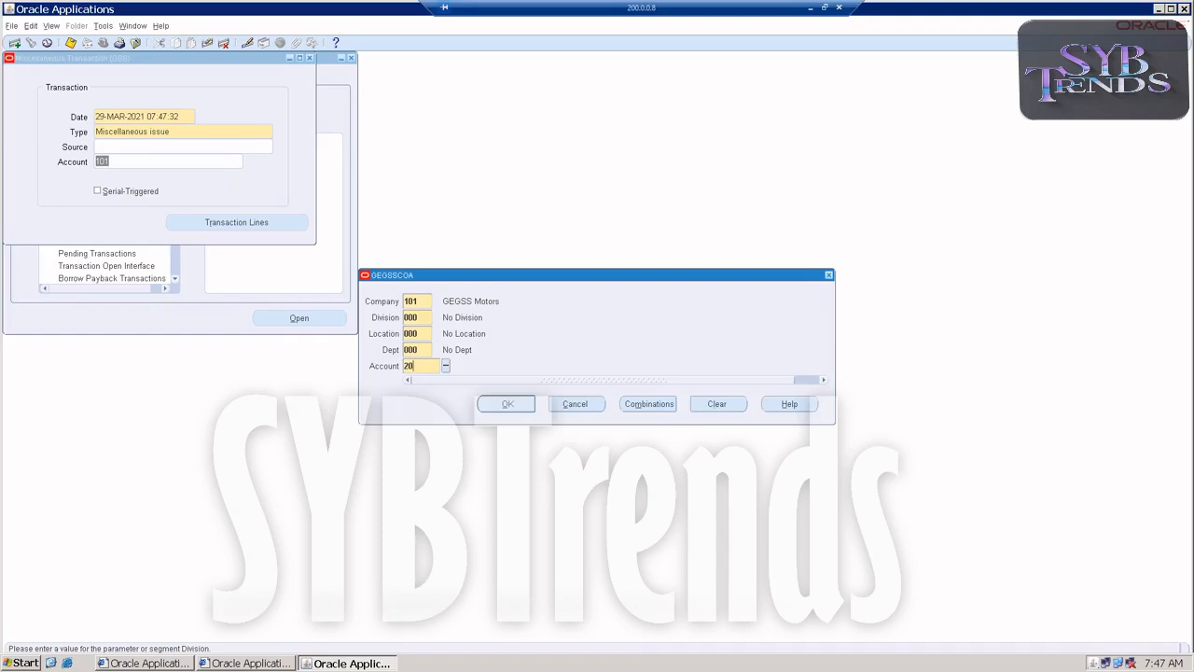
key("Tab")
key("Return")
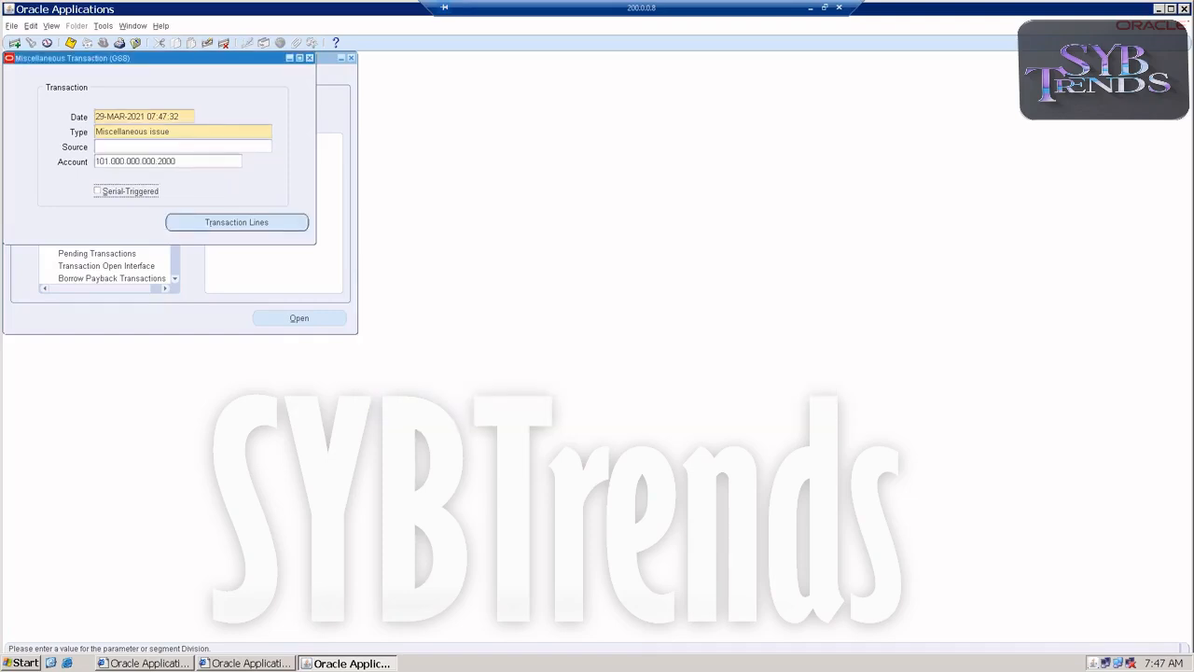
Open the transaction lines and enter item GEGSSLOT1 with Stores as the subinventory
left_click(207, 224)
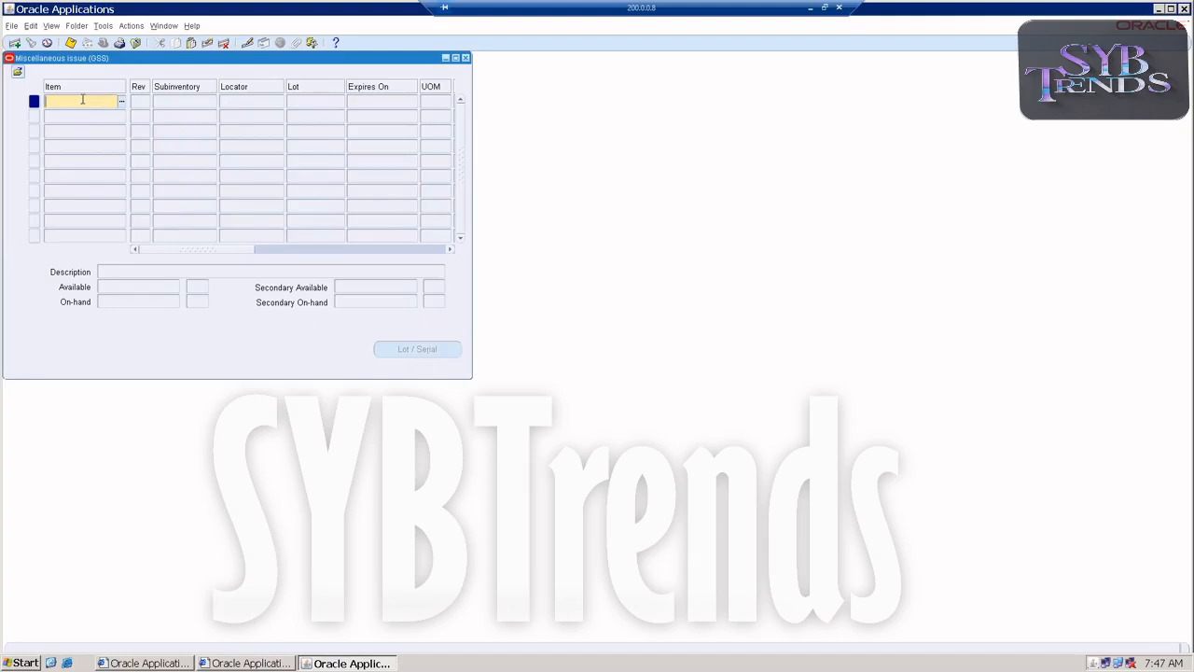
type("GEGSSLOT")
left_click(179, 98)
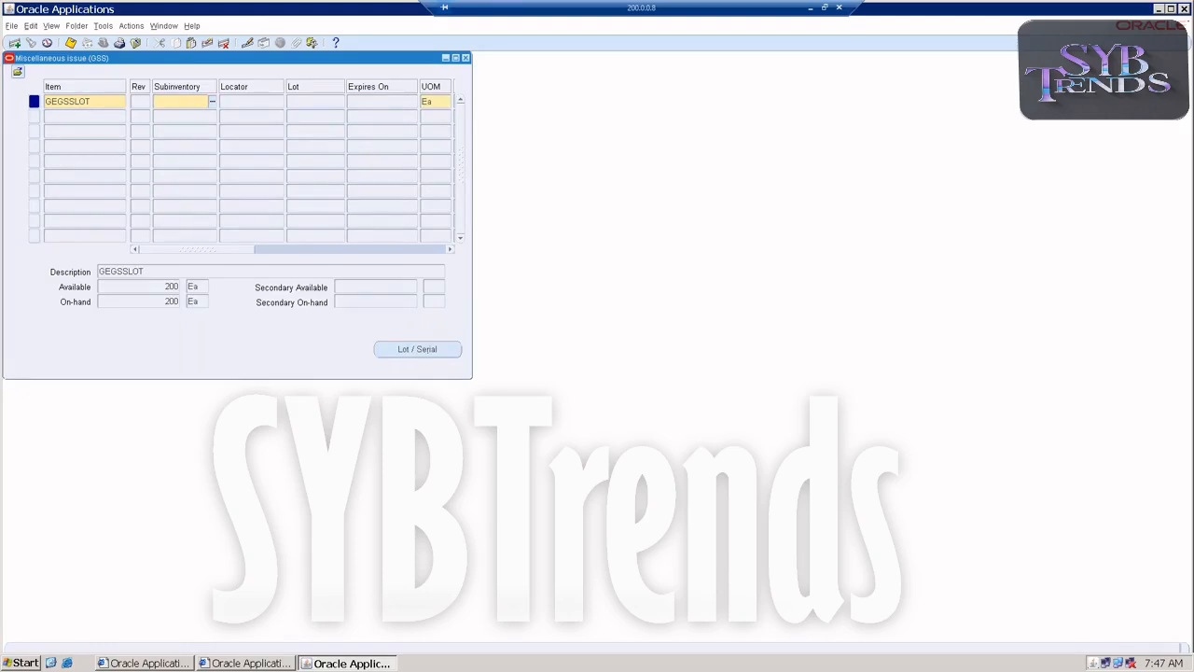
left_click(117, 103)
left_click(103, 102)
type("1")
key("Tab")
key("ctrl+l")
double_click(179, 196)
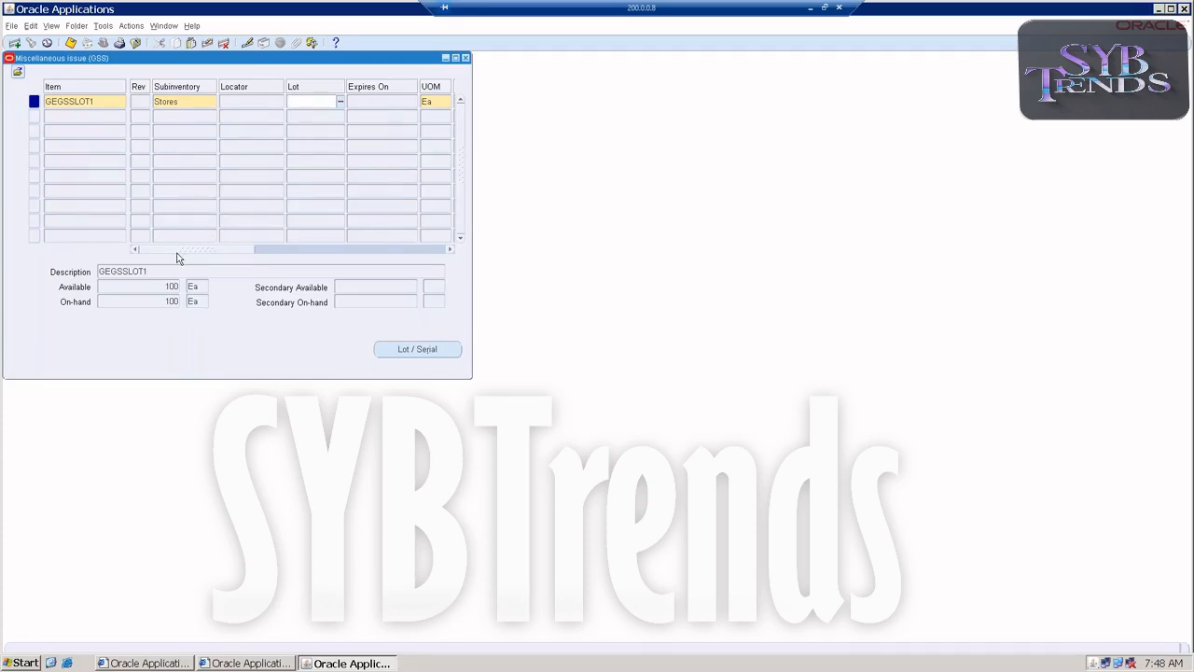
Set the issue line's quantity to 40
left_click_drag(178, 258, 195, 256)
left_click(425, 105)
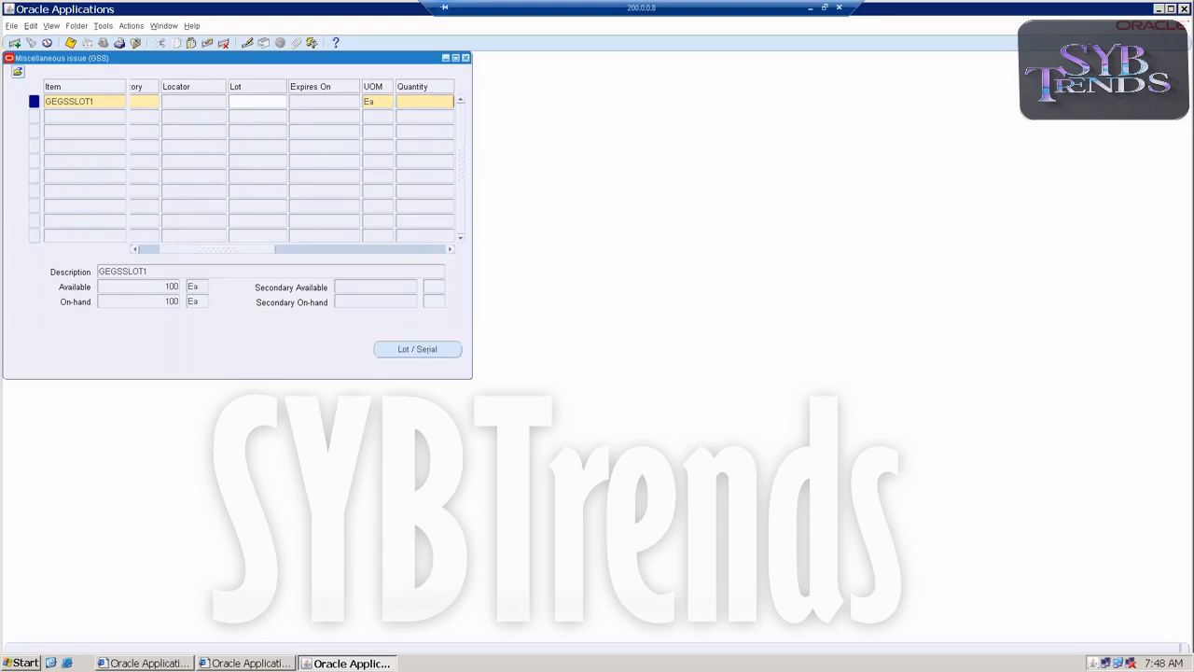
type("40")
key("Tab")
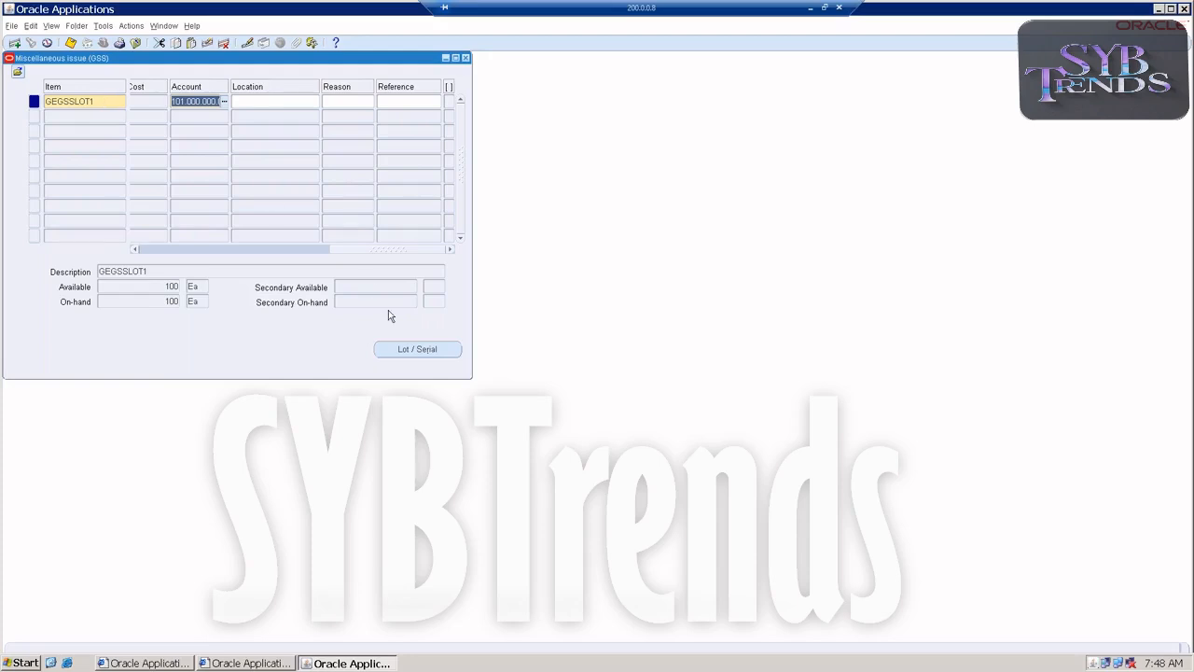
left_click_drag(338, 250, 231, 259)
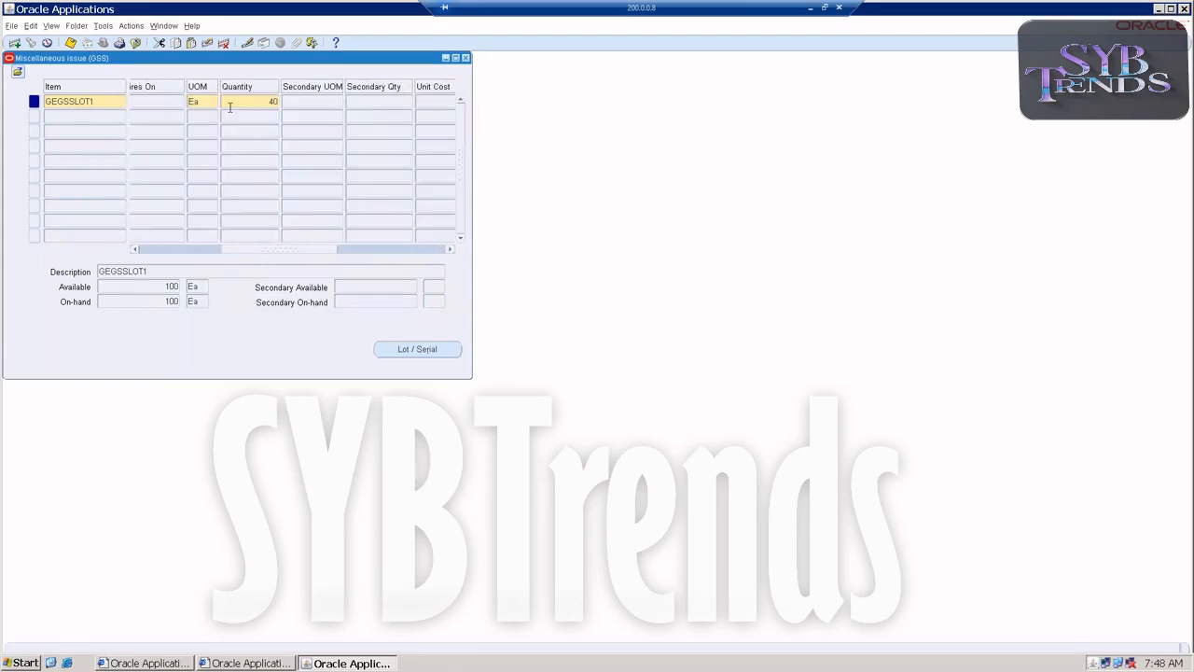
Open lot entry for the issue line and assign a quantity of 40 to lot PLOT000349
left_click(408, 352)
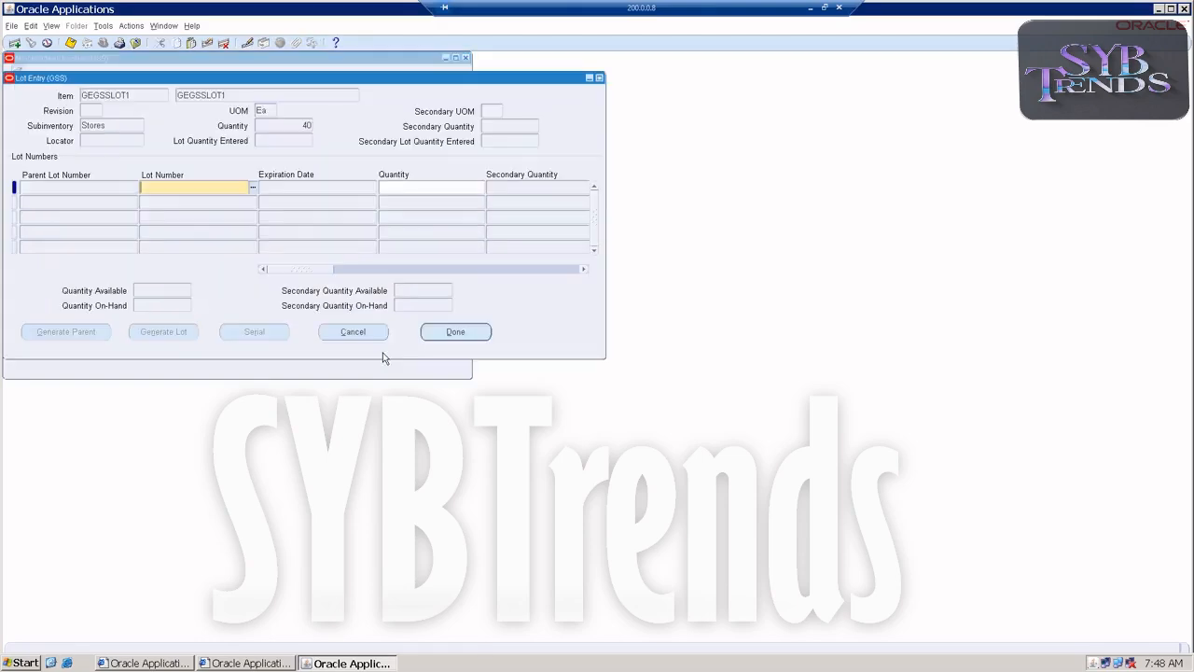
left_click(252, 187)
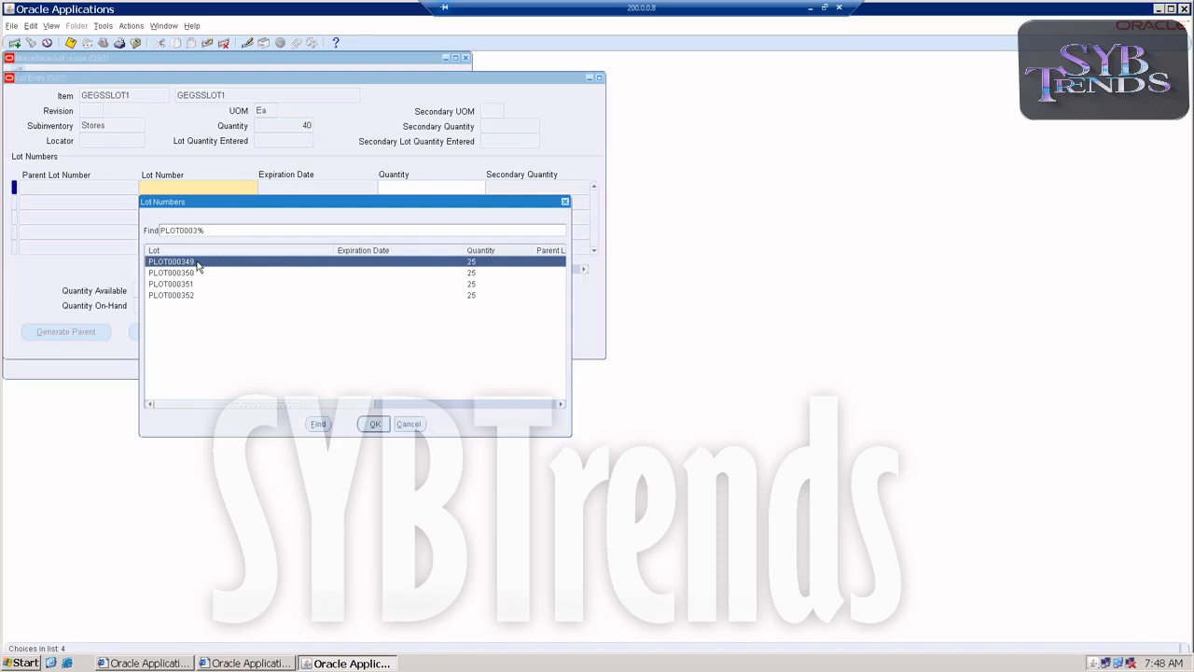
double_click(196, 263)
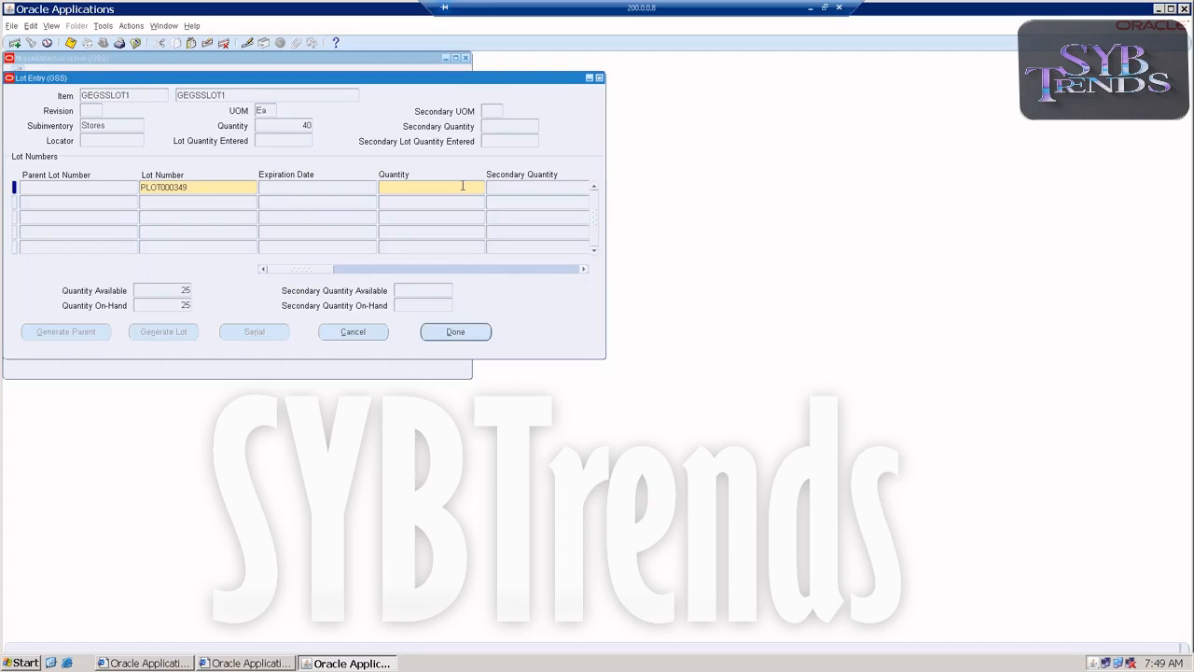
type("0")
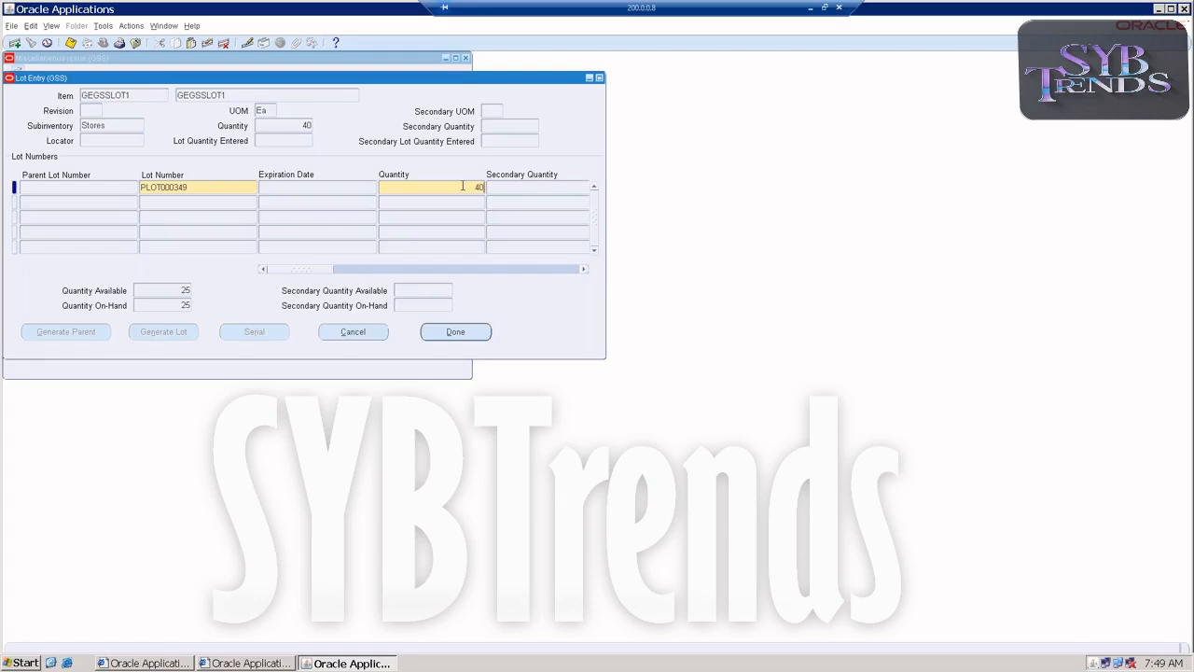
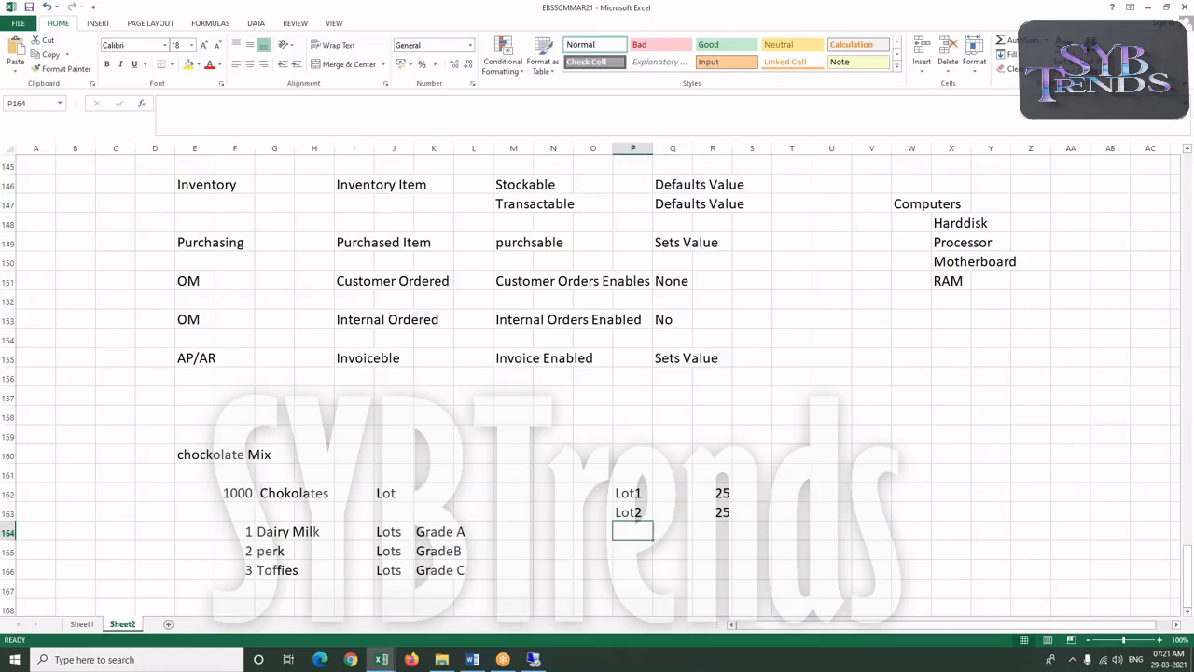
In the Excel lot list, add Lot3 and Lot4 below Lot2 with a quantity of 25 each in column R
type("Lot3")
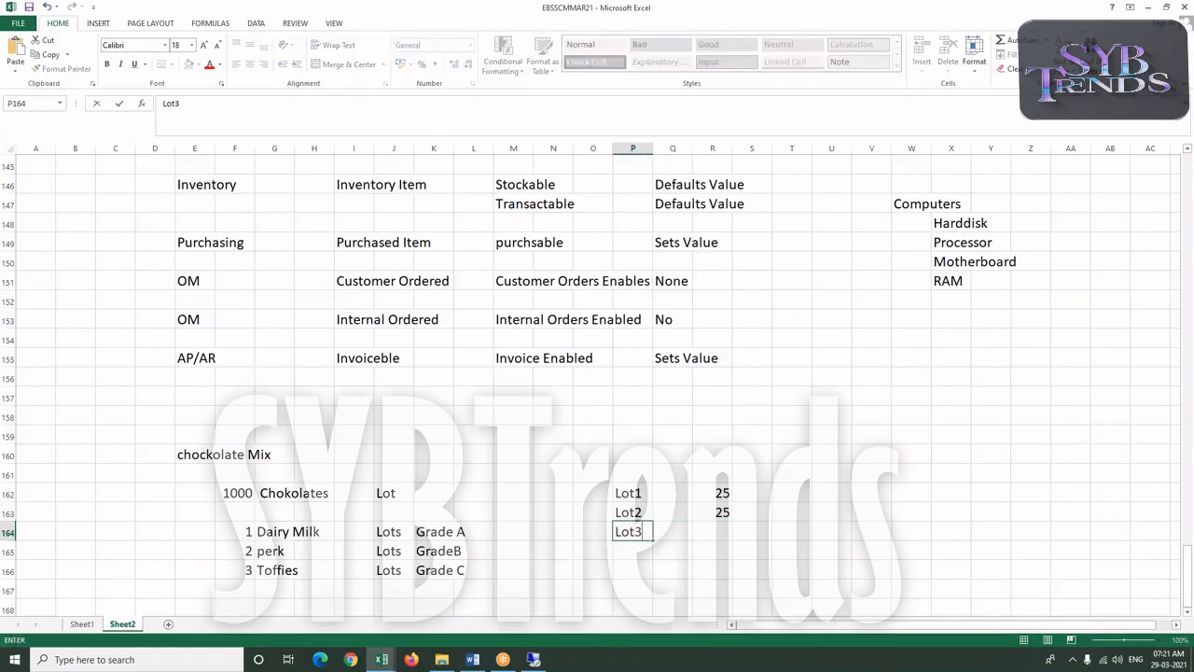
key("Tab")
key("Right")
type("25")
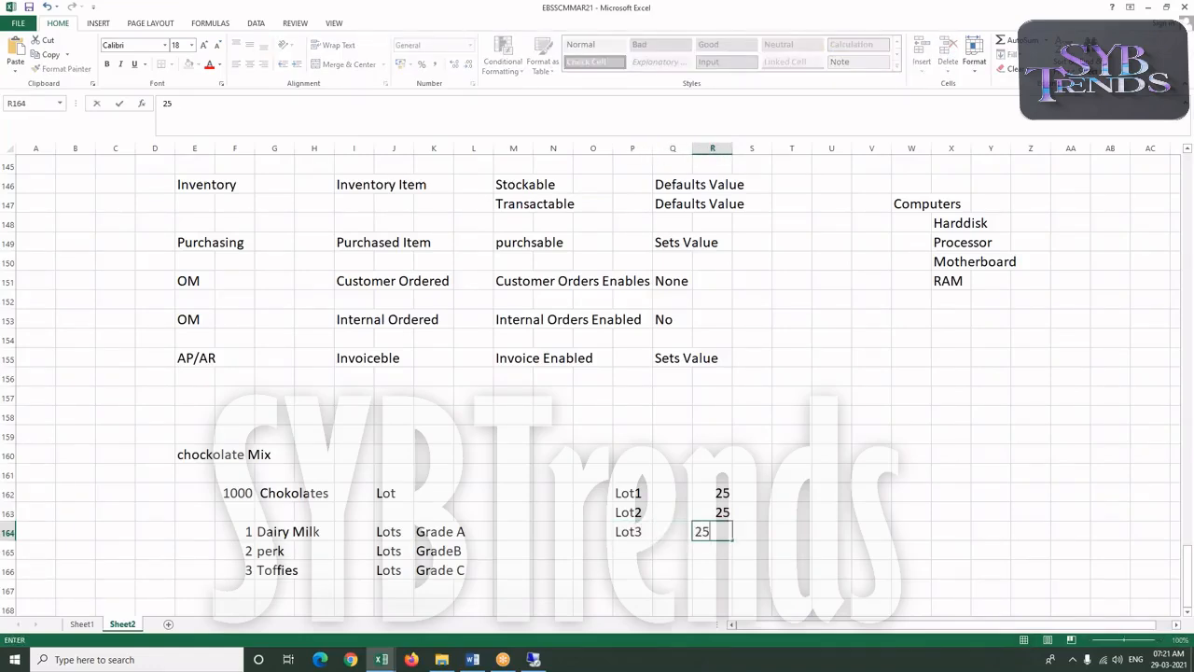
key("Return")
key("Left")
key("Left")
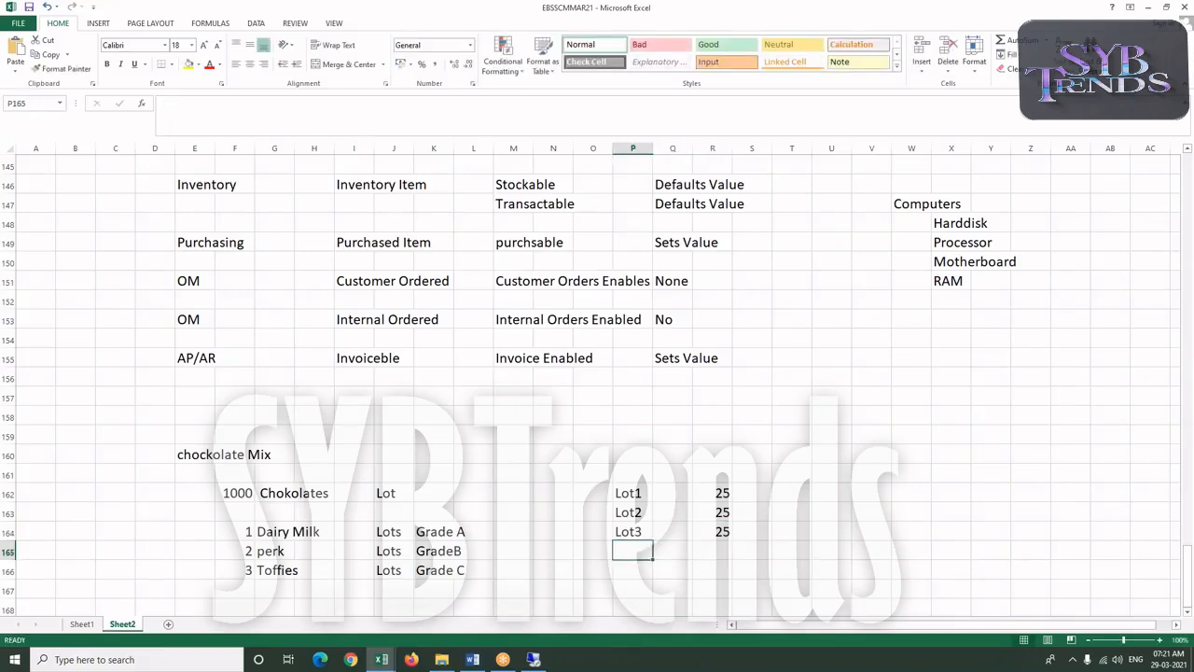
type("Lot4")
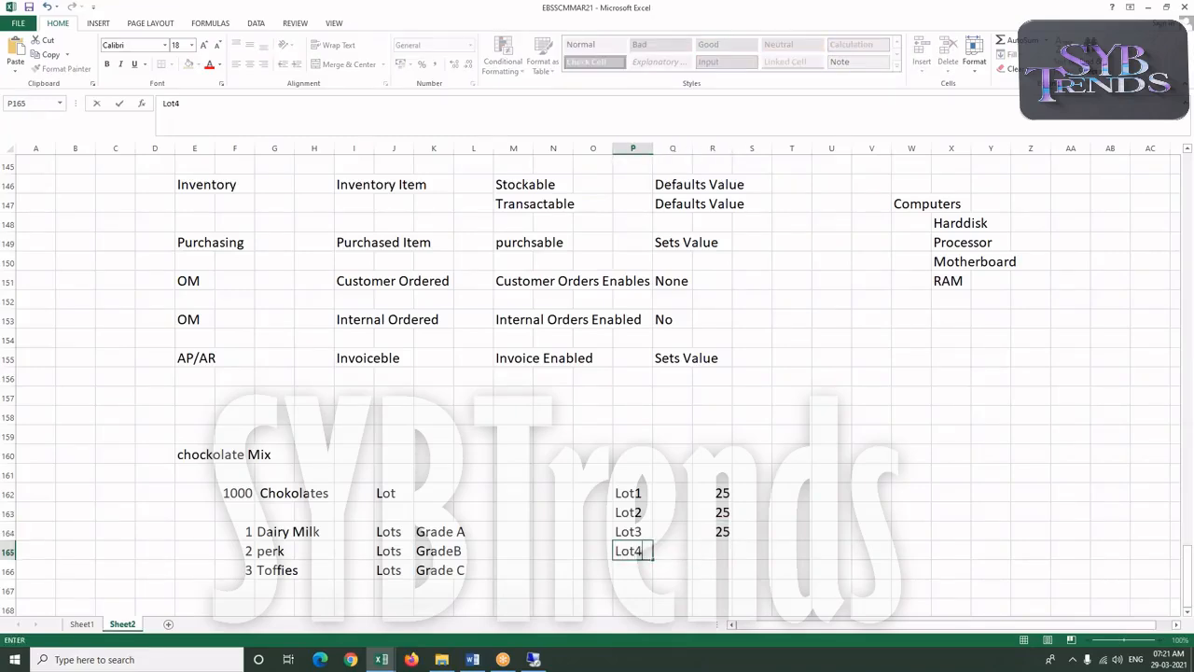
key("Right")
key("Right")
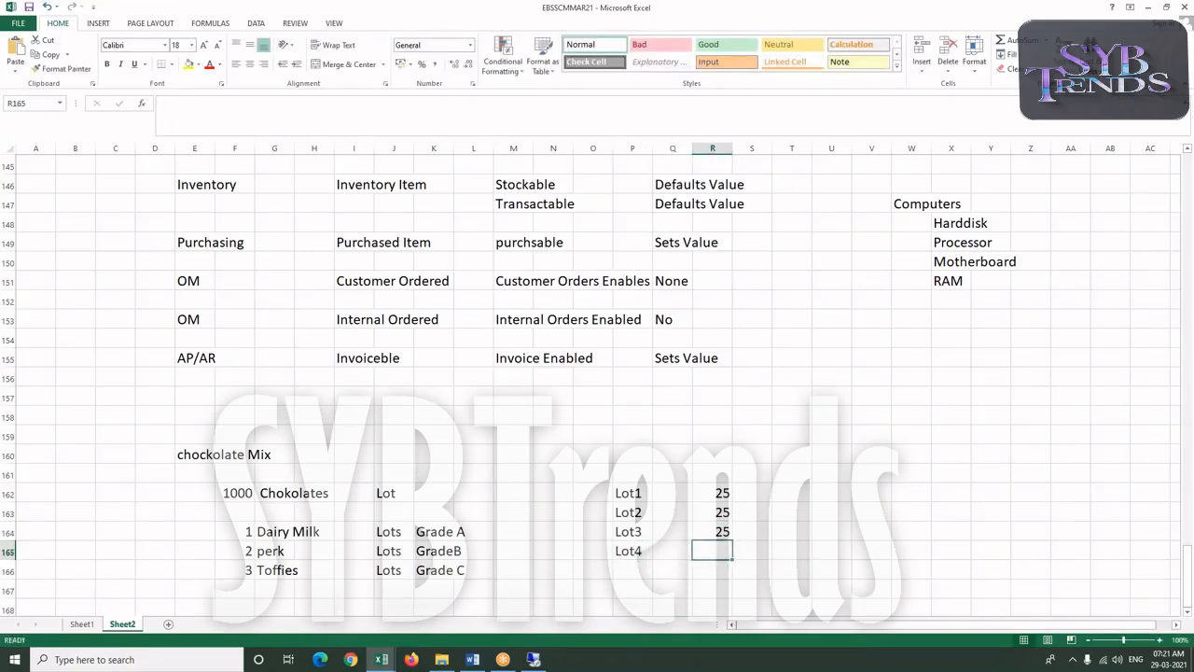
type("25")
key("Return")
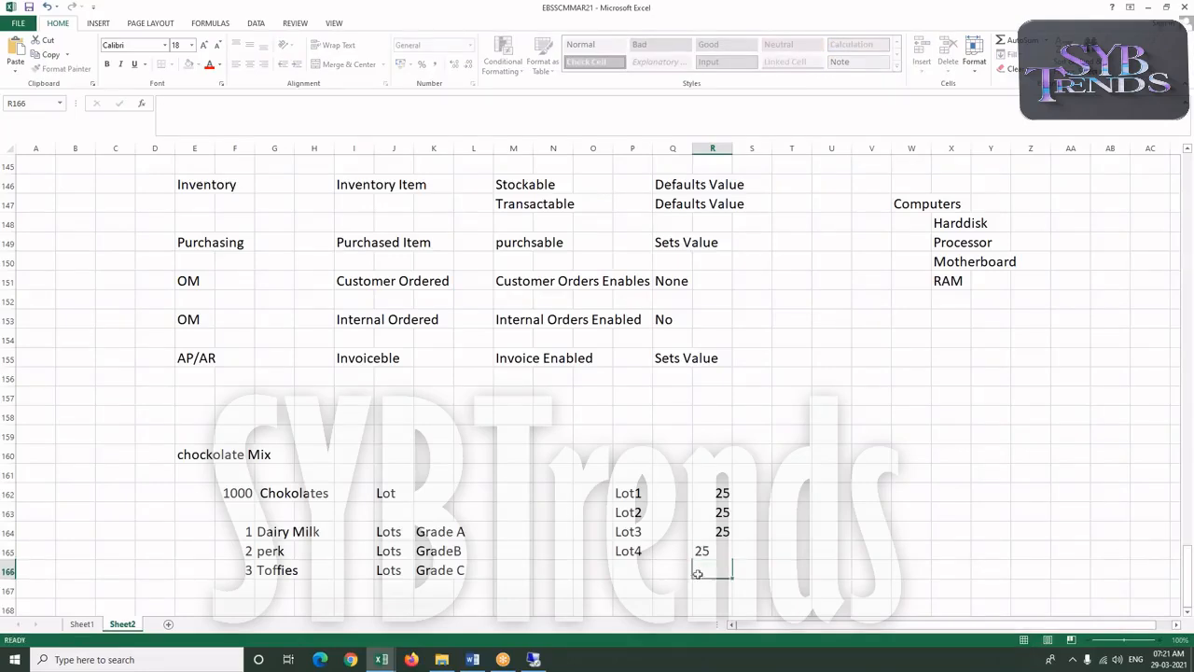
Sum the four lot quantities with AutoSum into cell R166
left_click_drag(719, 492, 714, 568)
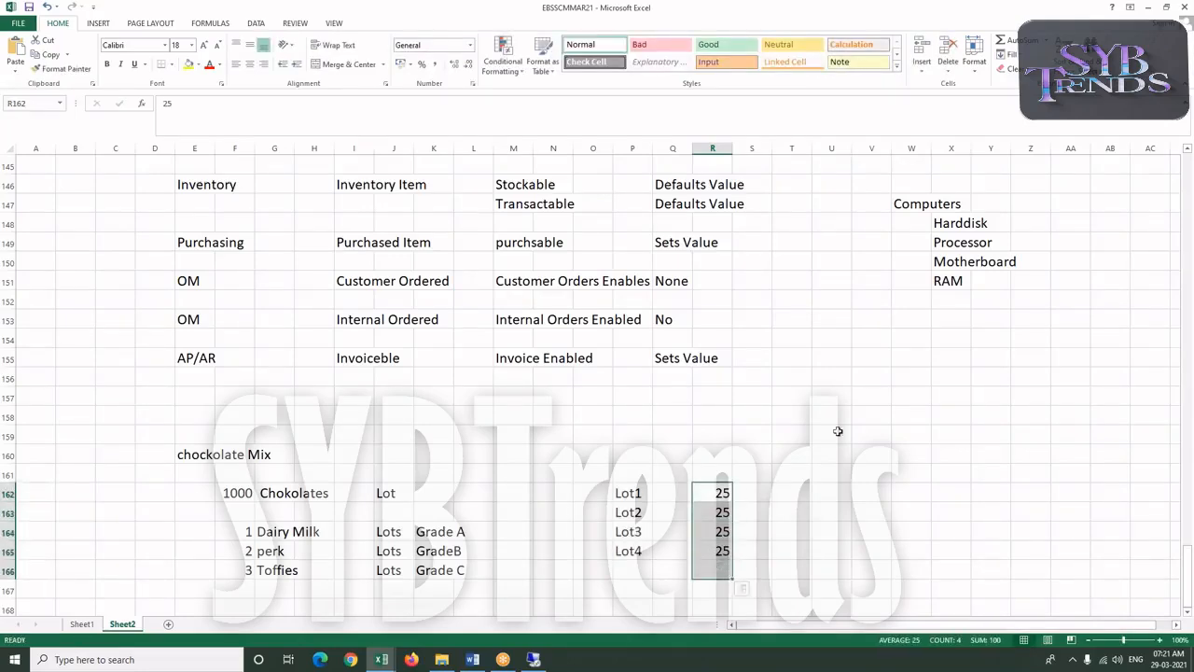
left_click(968, 50)
left_click(999, 42)
scroll(657, 572, "down", 2)
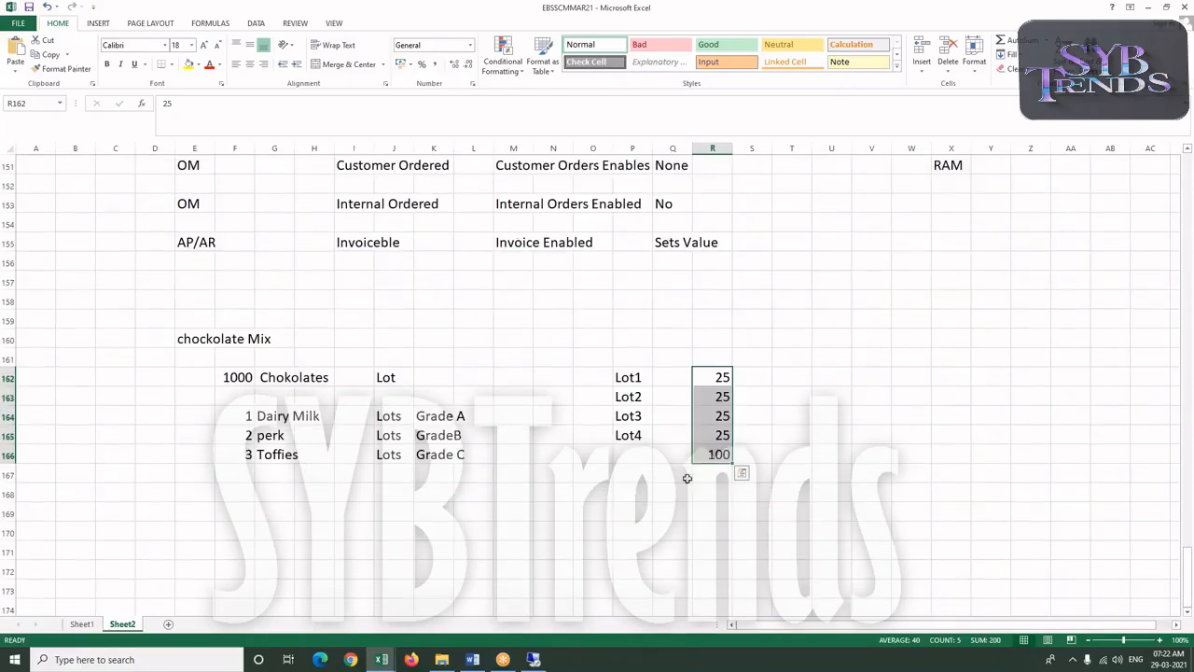
Add a "Mis Issue" entry in row 168 below the lot list, with Lot1 in column R and 40 in column S
left_click(640, 499)
type("Mis l")
type("ssue")
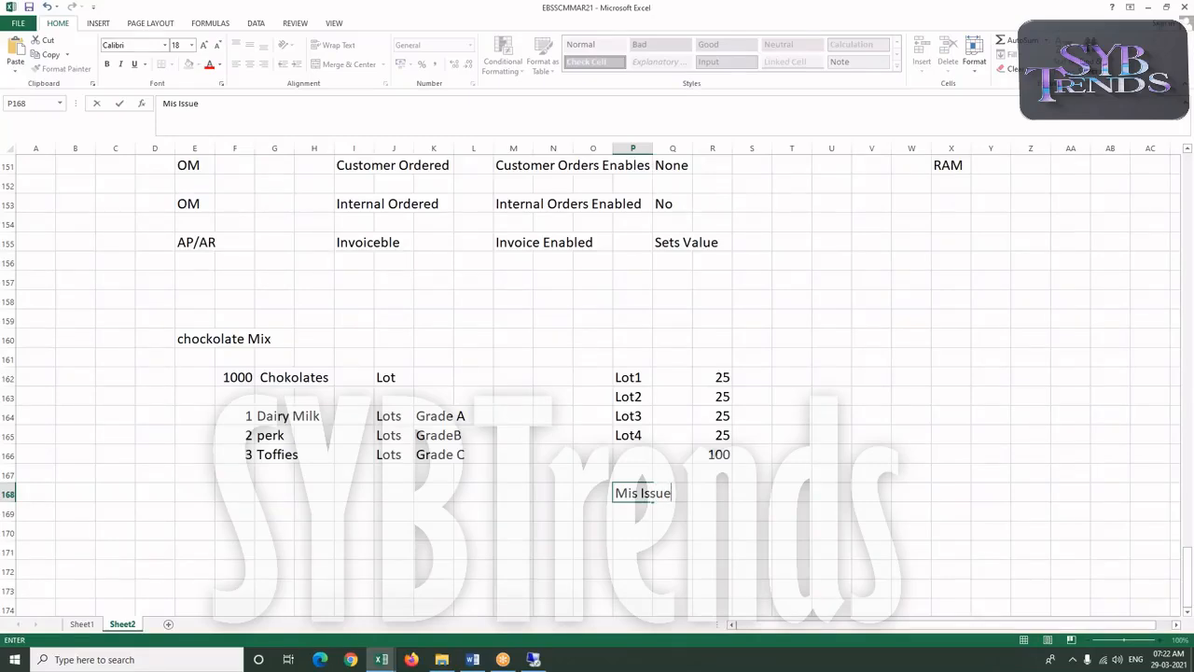
key("Tab")
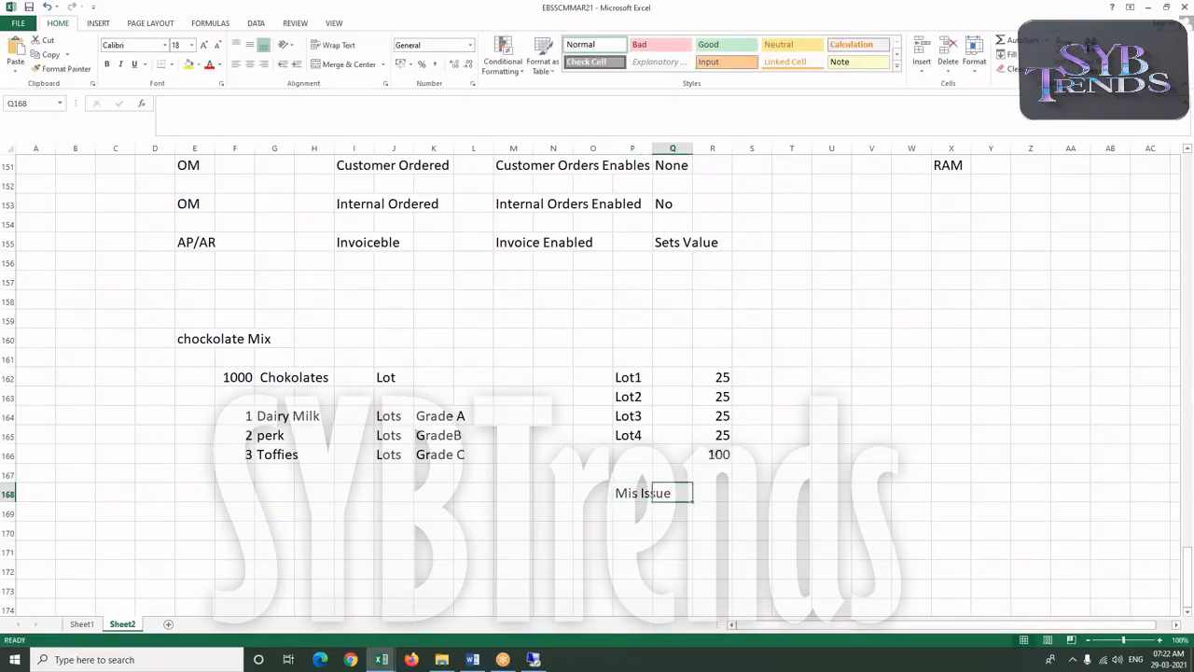
key("Tab")
type("Lot")
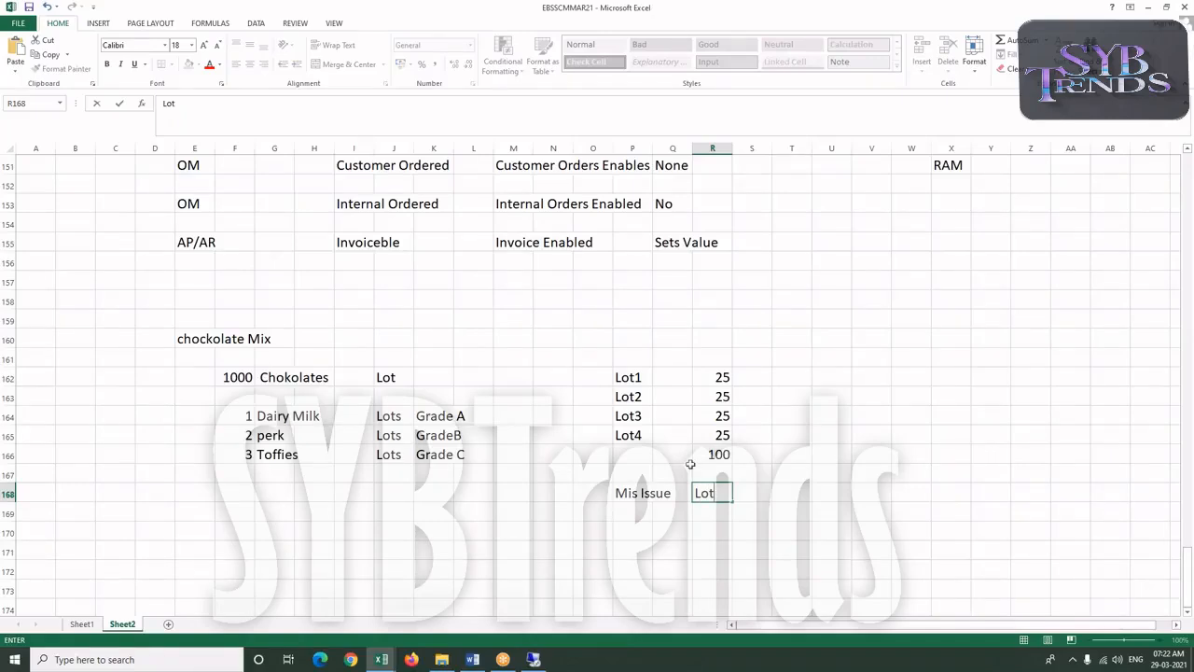
type("1")
key("Tab")
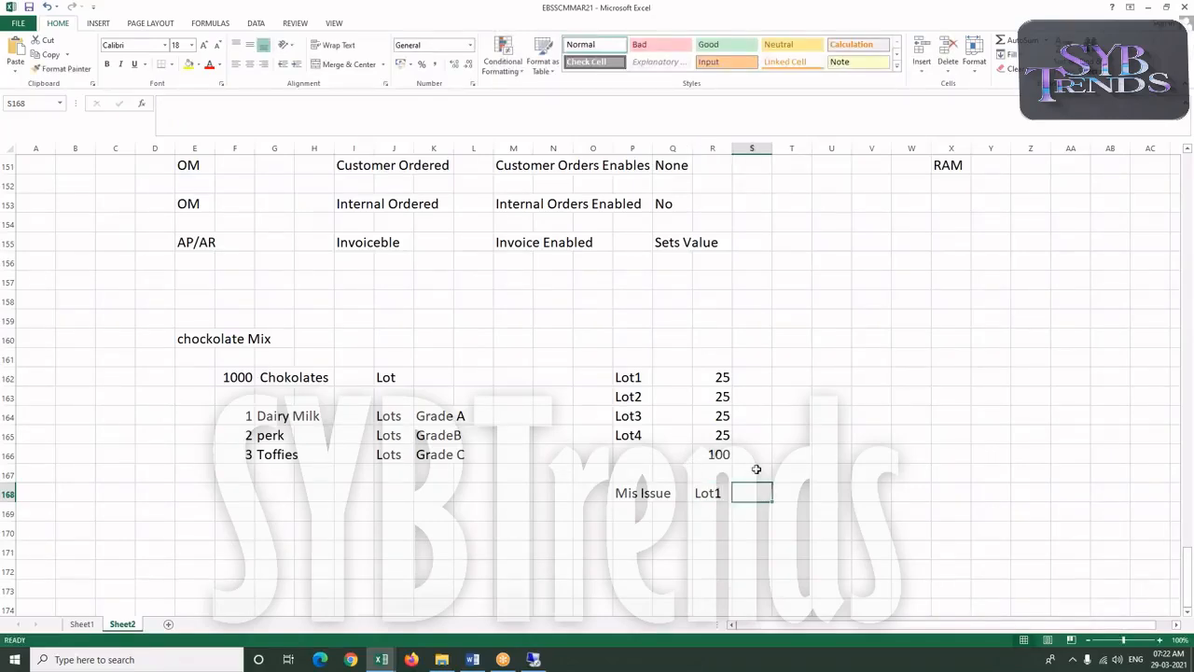
type("40")
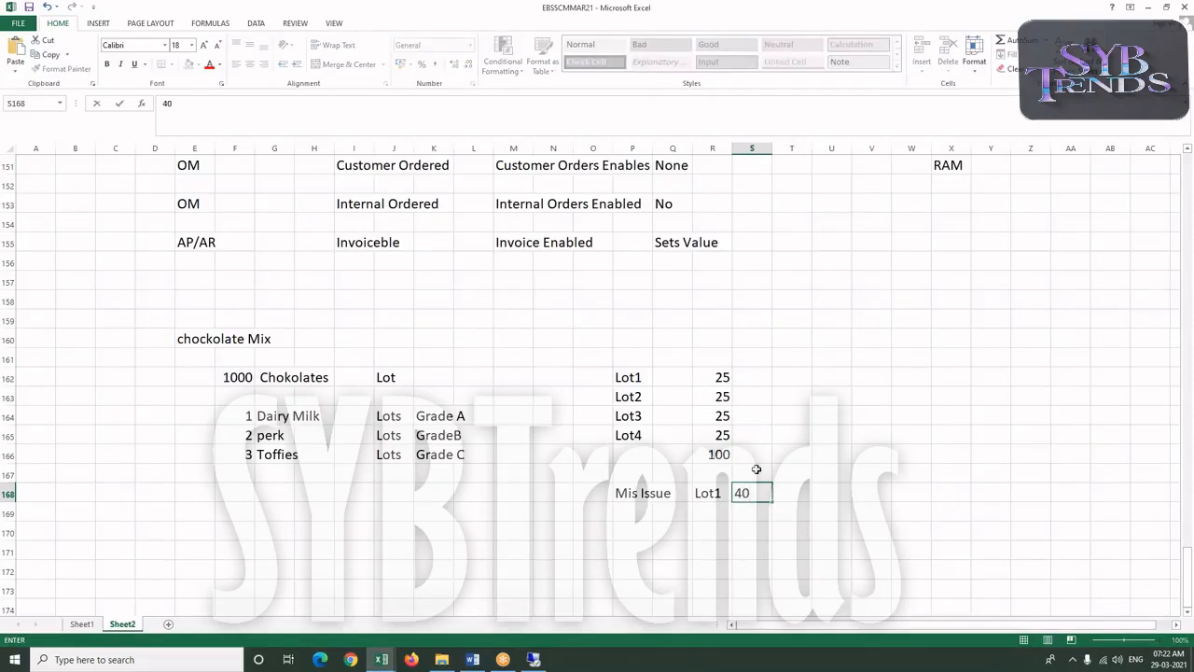
left_click(788, 360)
Add the heading "Mis Receipt" in cell R161 above the lot quantities
left_click(782, 378)
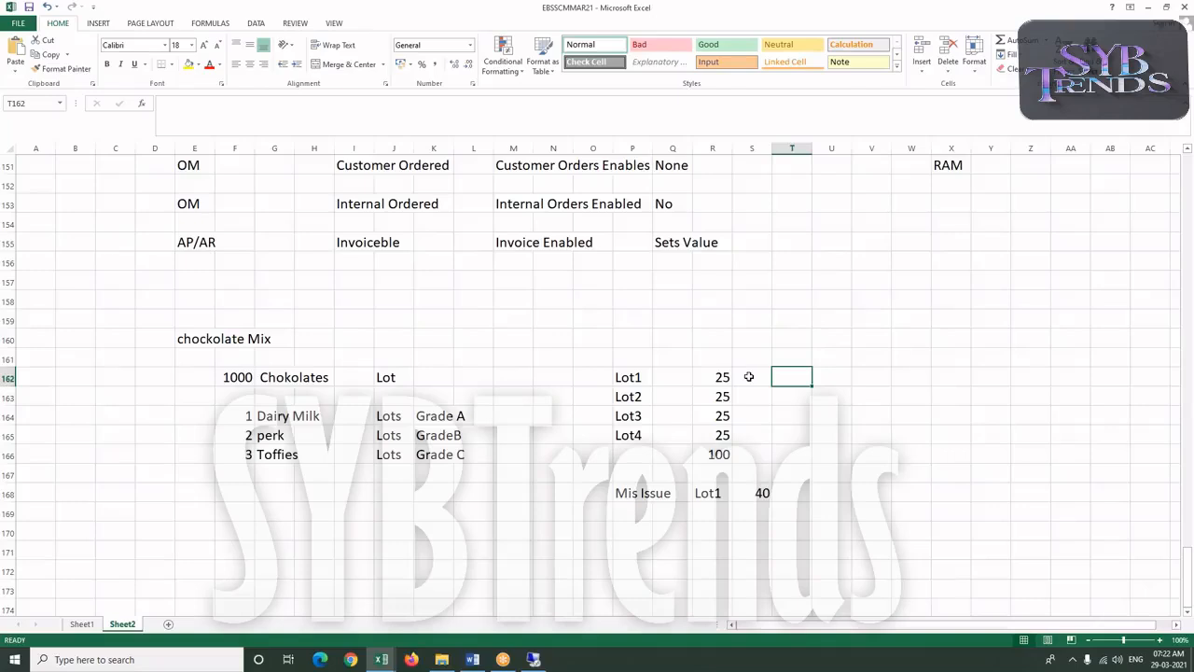
left_click(749, 376)
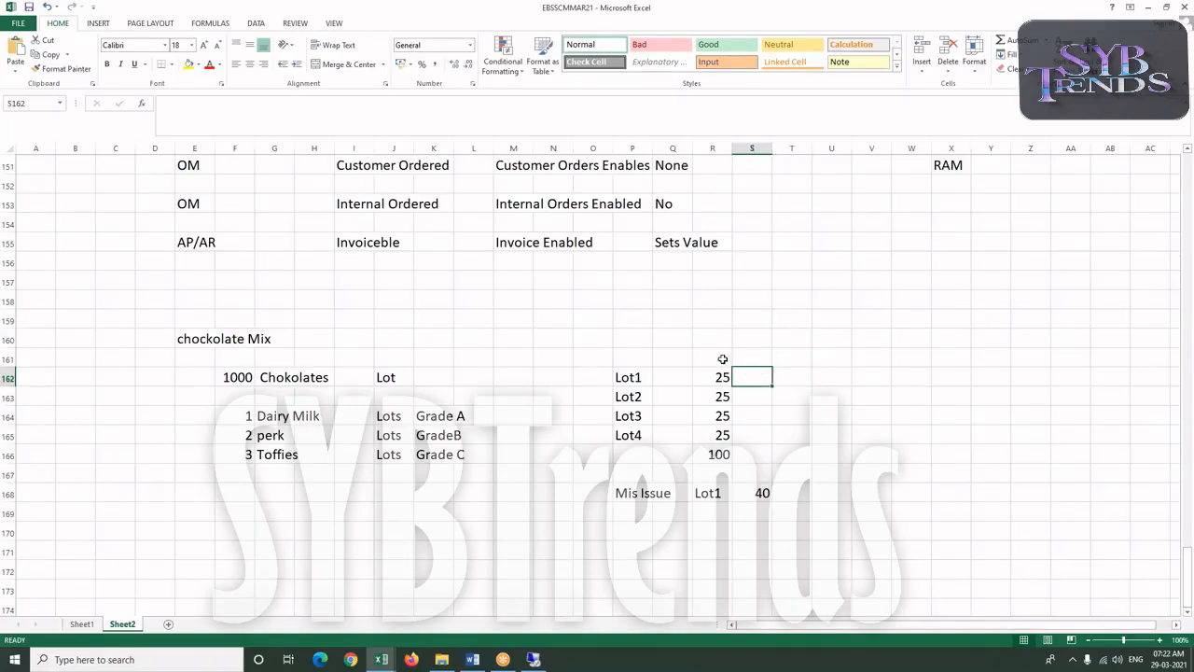
left_click(717, 357)
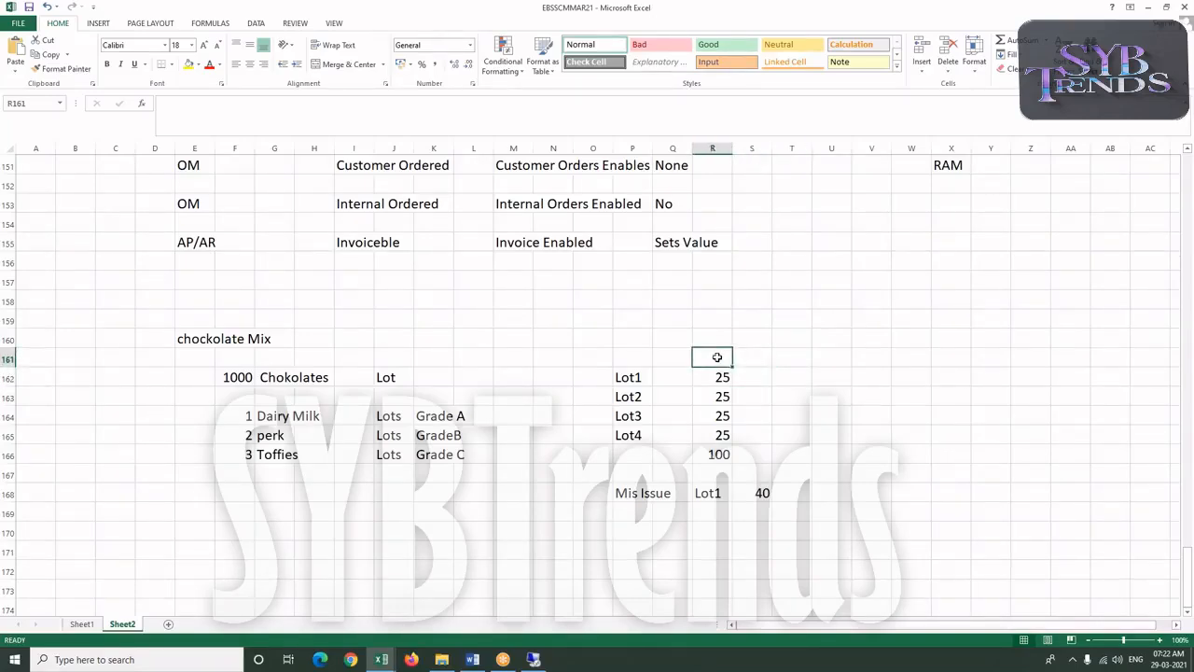
type("Mis Re")
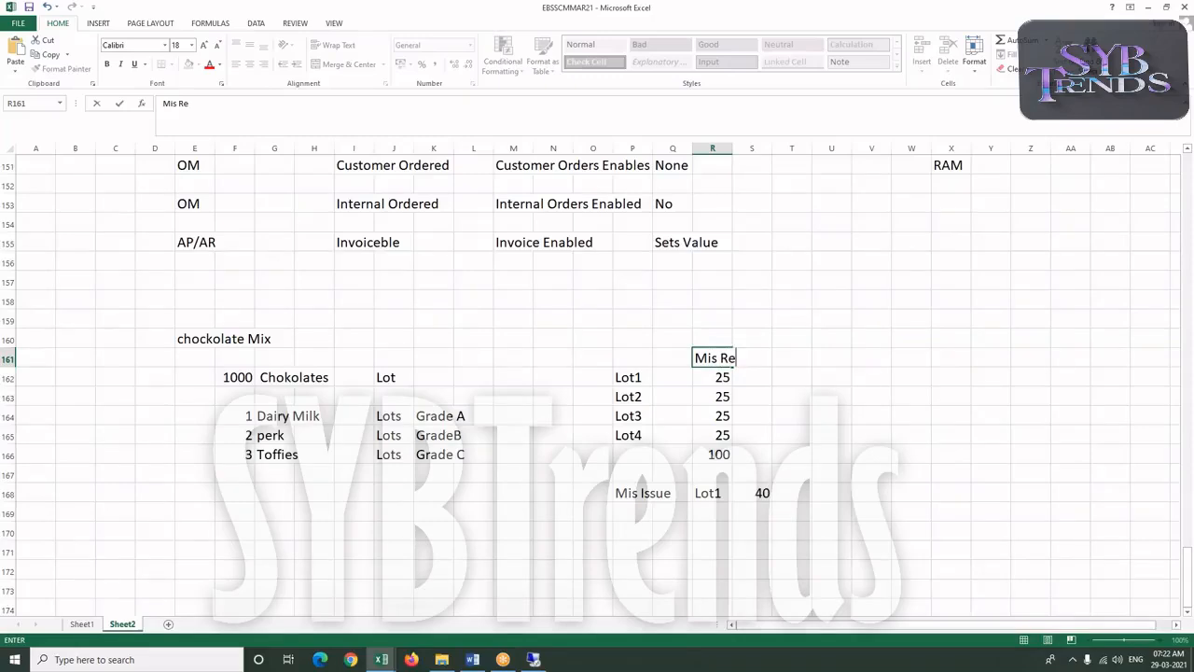
type("ceipt")
key("Tab")
key("Tab")
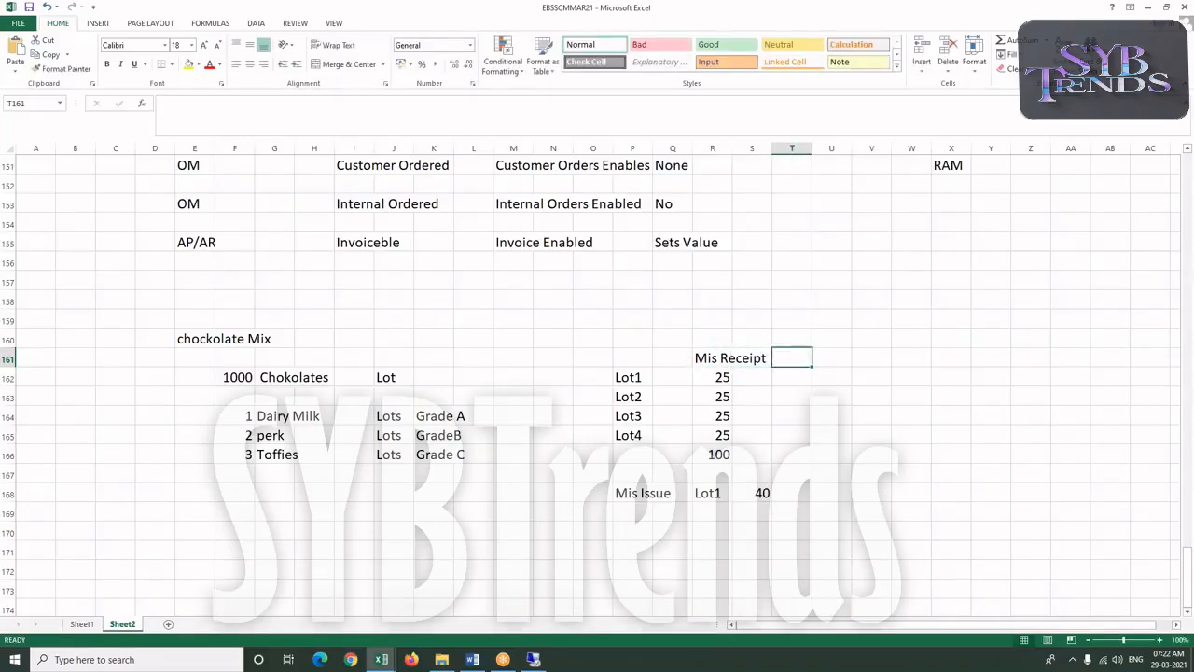
Add the heading "Mis Issue" in cell T161 and enter 40 beneath it for Lot1
type("Mis")
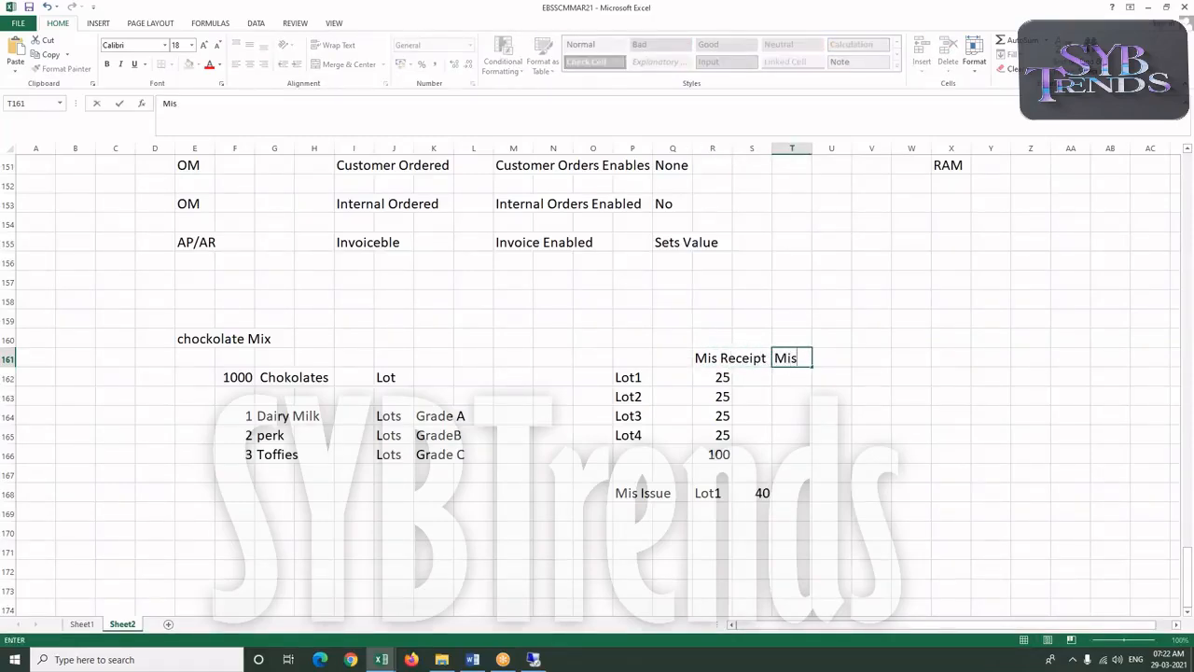
type(" Issue")
left_click(797, 377)
type("40")
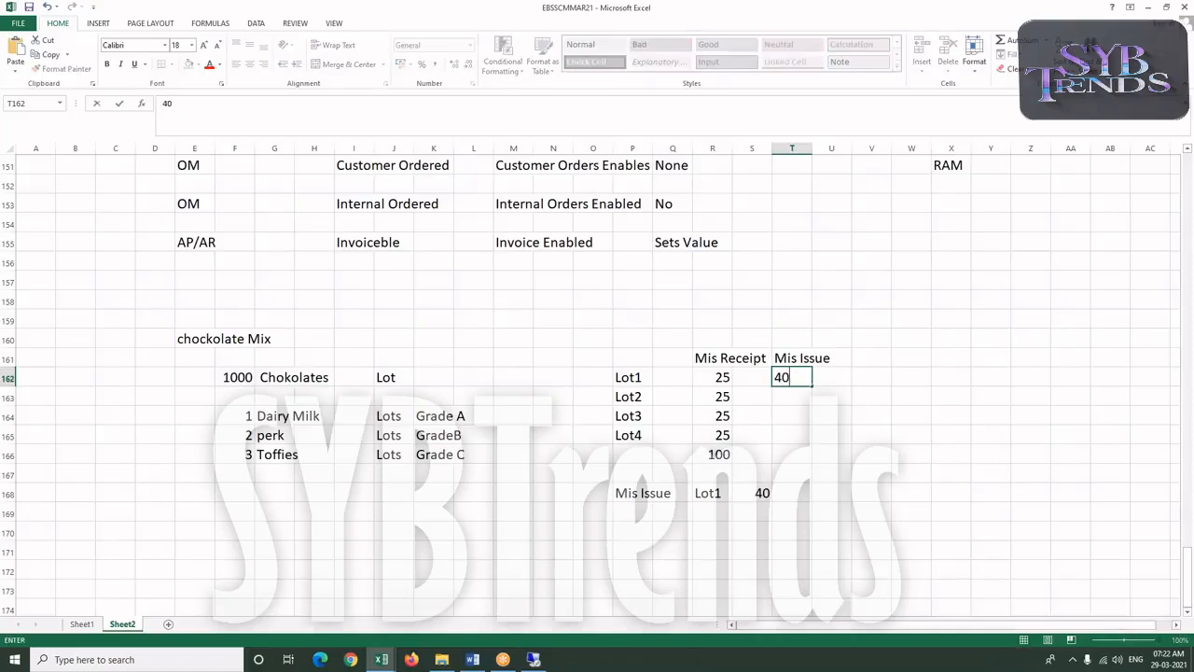
key("Tab")
Add the heading "OhQ" in cell V161 and enter -15 beneath it for Lot1
left_click(871, 357)
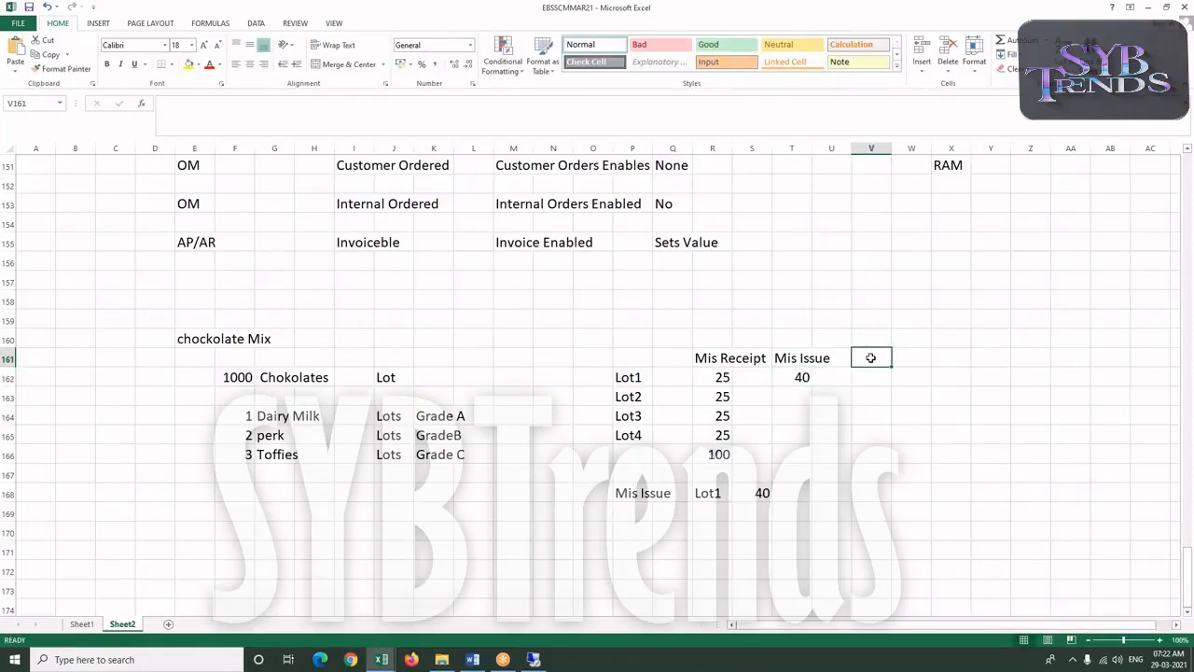
type("O")
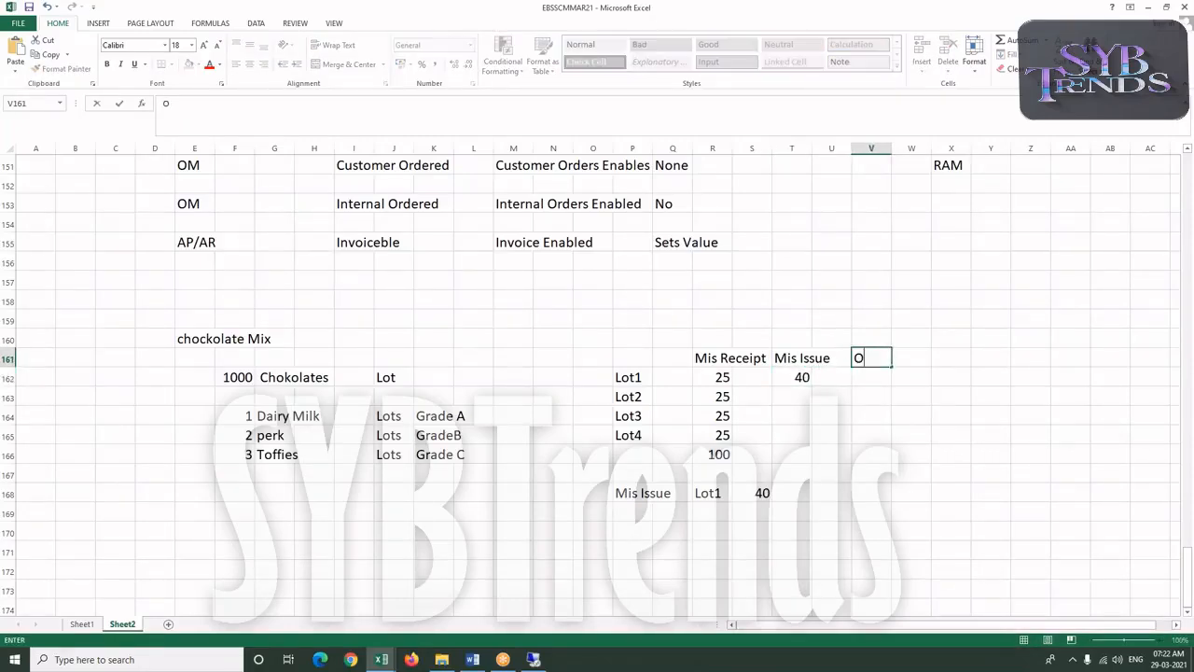
type("hQ")
left_click(871, 375)
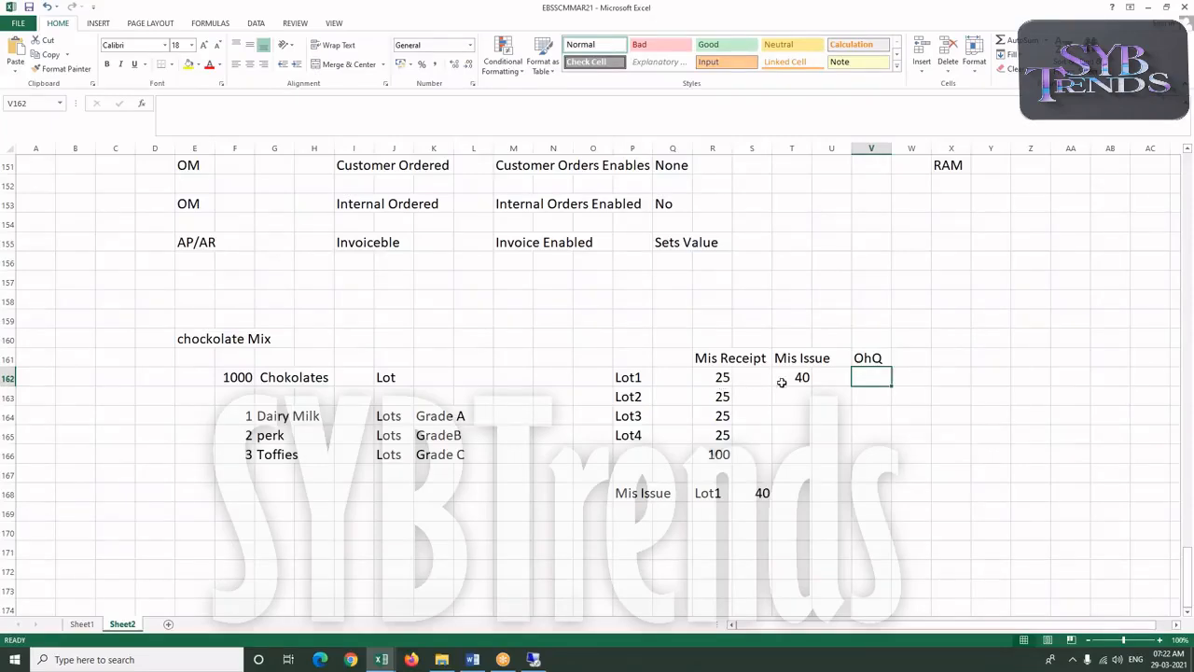
type("-15")
Enter an on-hand quantity of 25 each for Lot2, Lot3 and Lot4 in the OhQ column
left_click(879, 396)
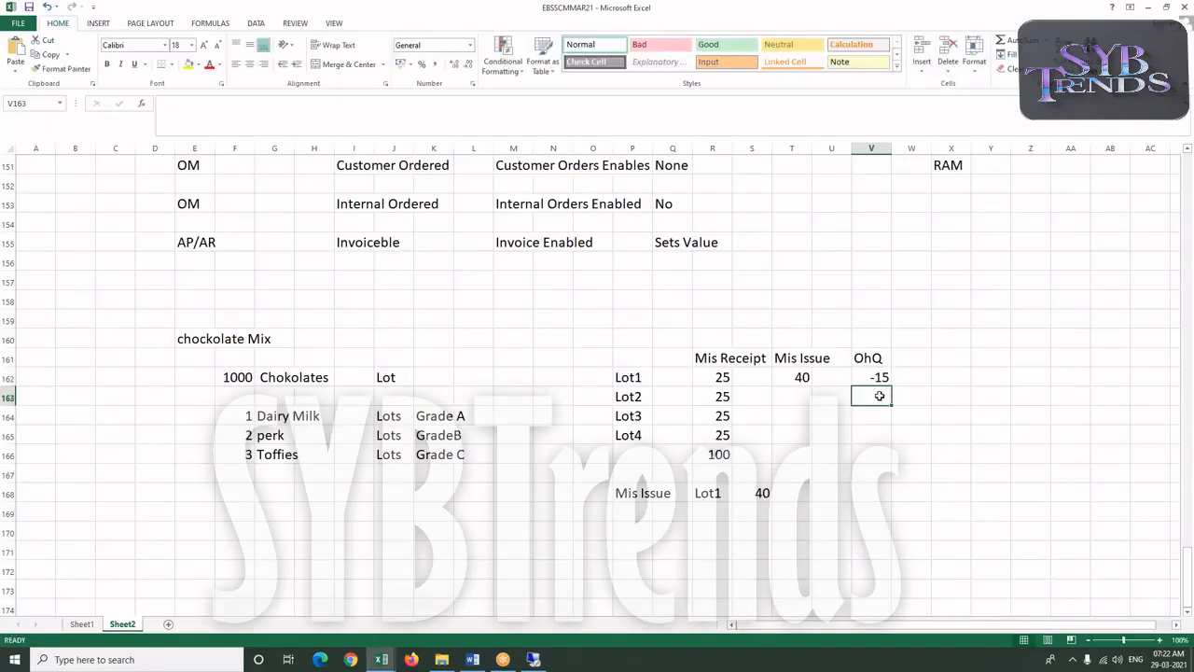
type("25")
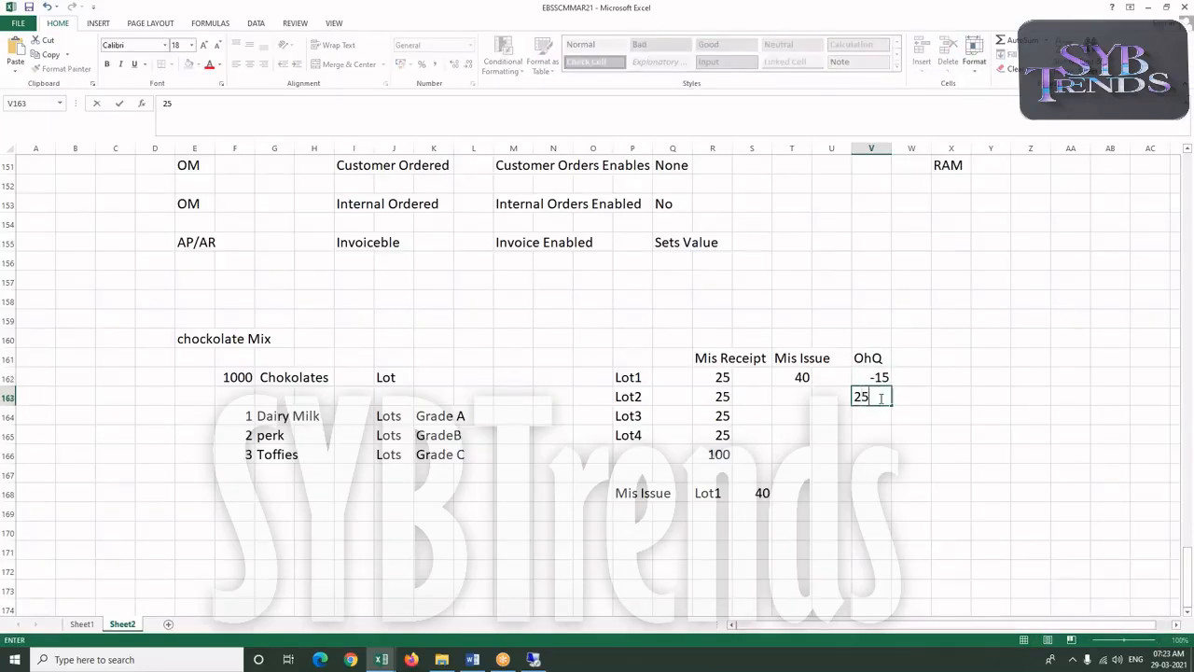
left_click(879, 420)
type("25")
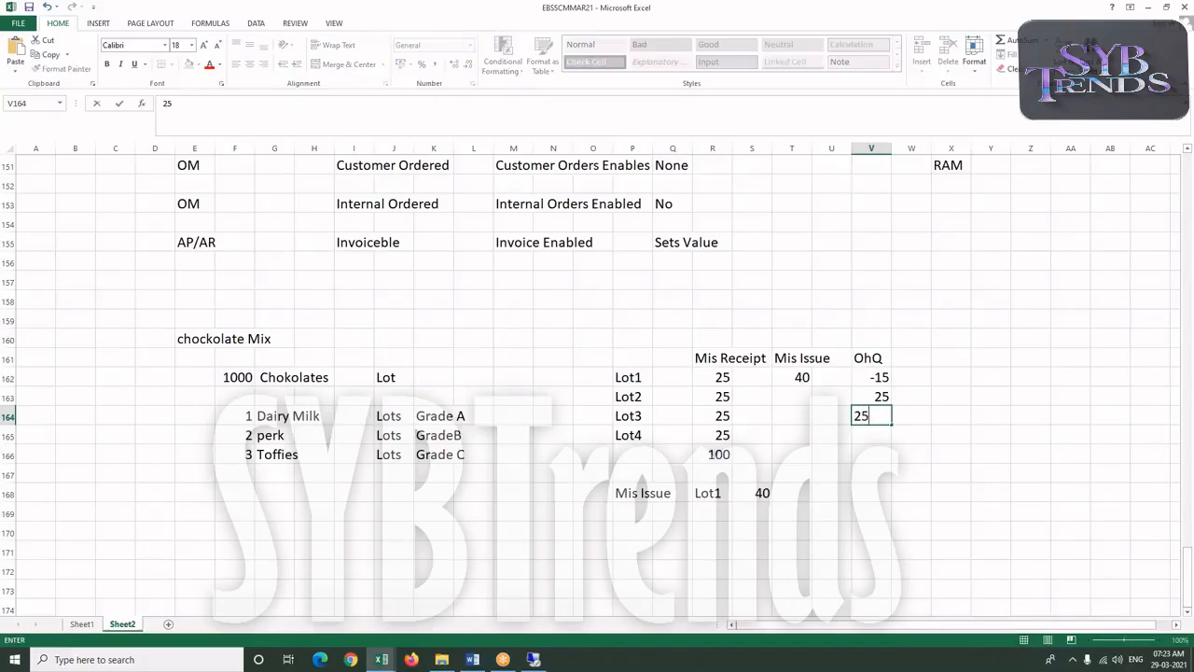
left_click(867, 434)
type("25")
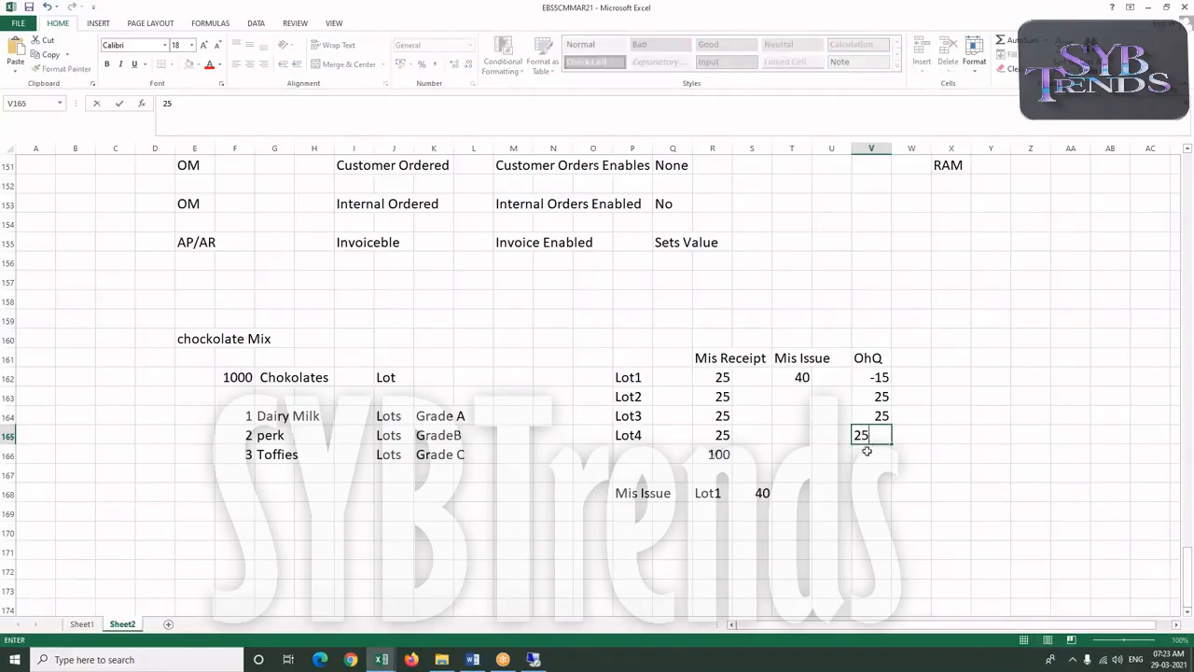
key("Return")
Sum the four OhQ quantities with AutoSum into cell V166
left_click(875, 375)
left_click_drag(877, 375, 870, 455)
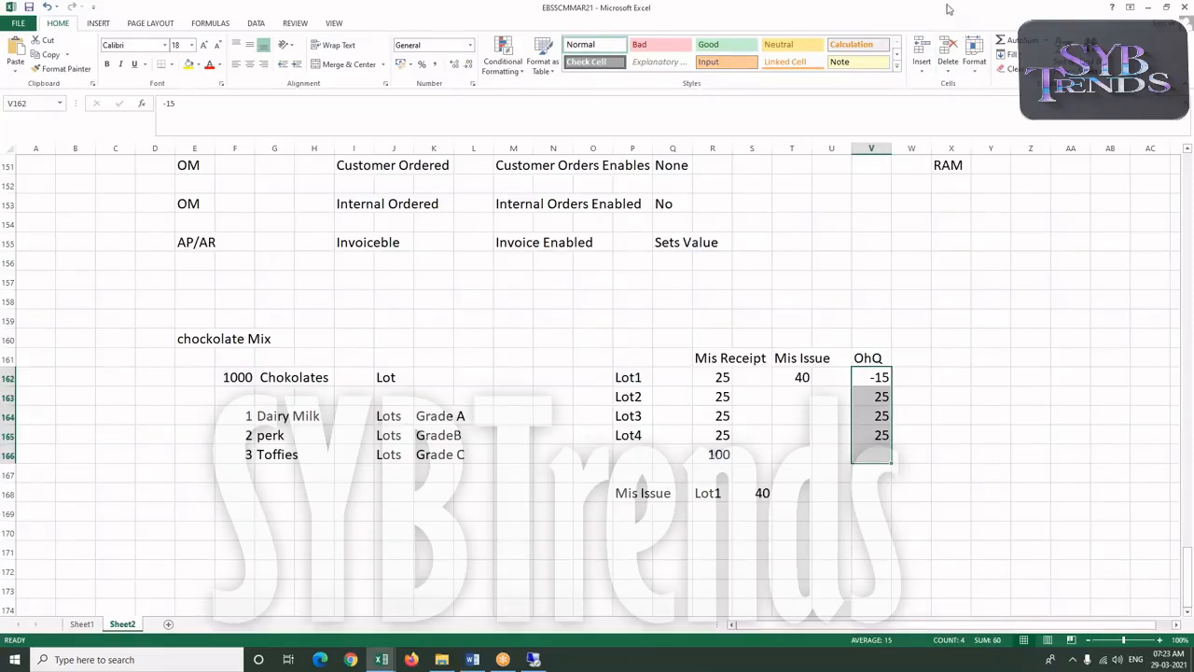
left_click(1006, 42)
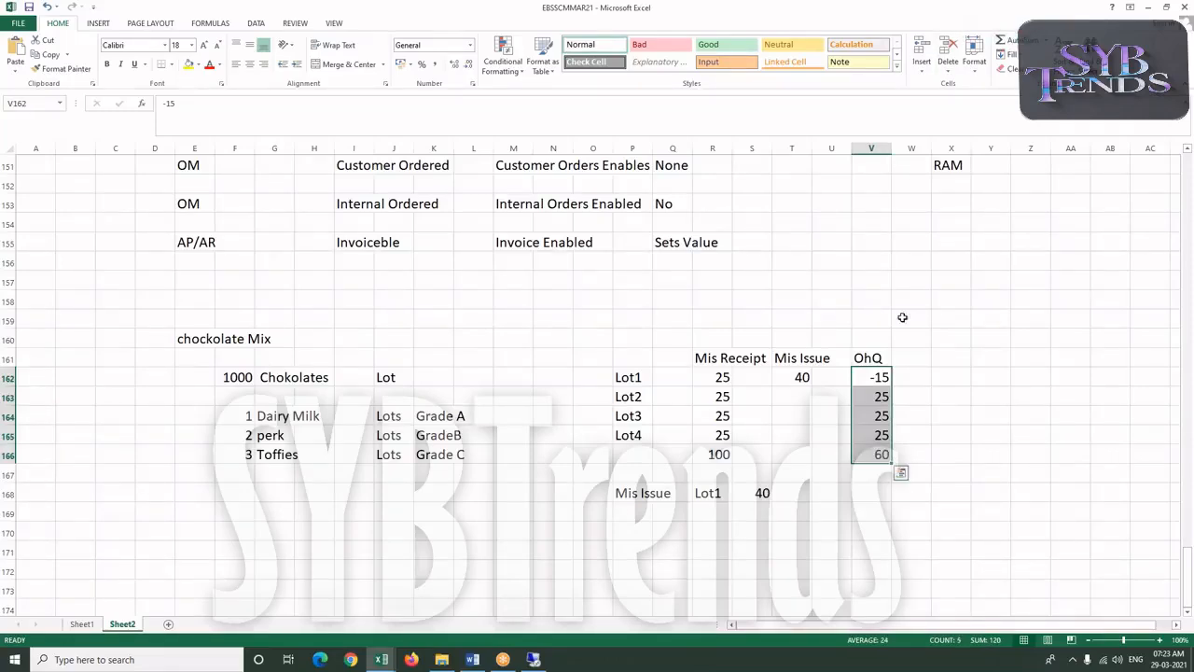
Compare the receipt and on-hand totals, and check Lot1's receipt, issue and on-hand quantities against Lot2
left_click(863, 453)
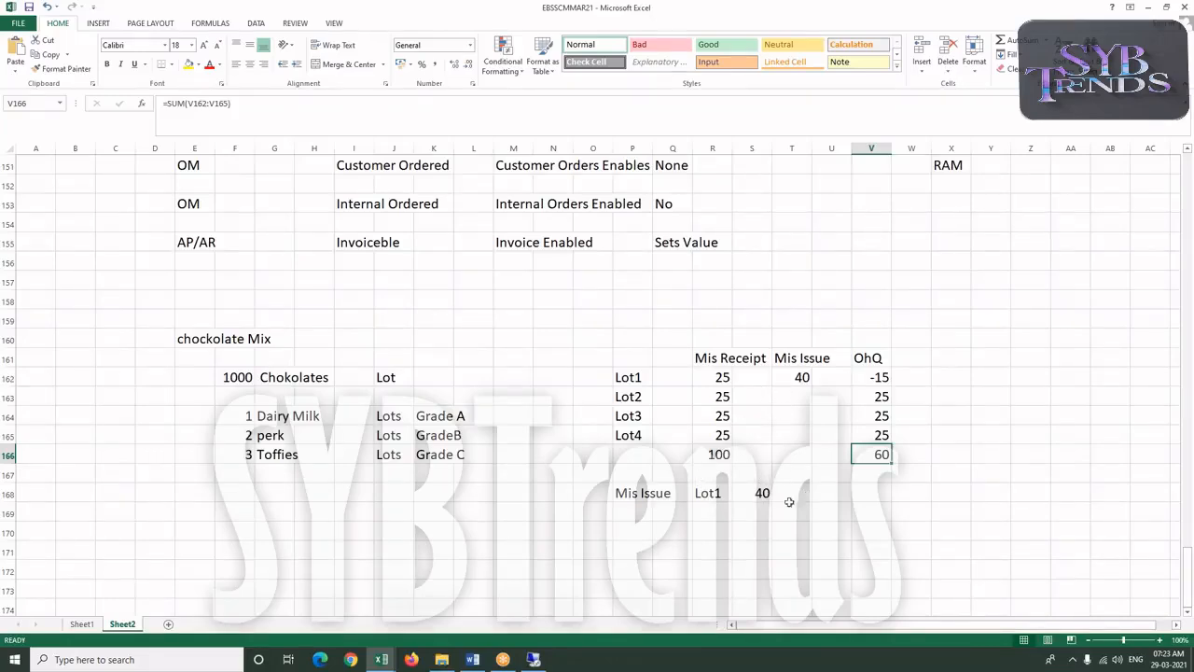
left_click(700, 456)
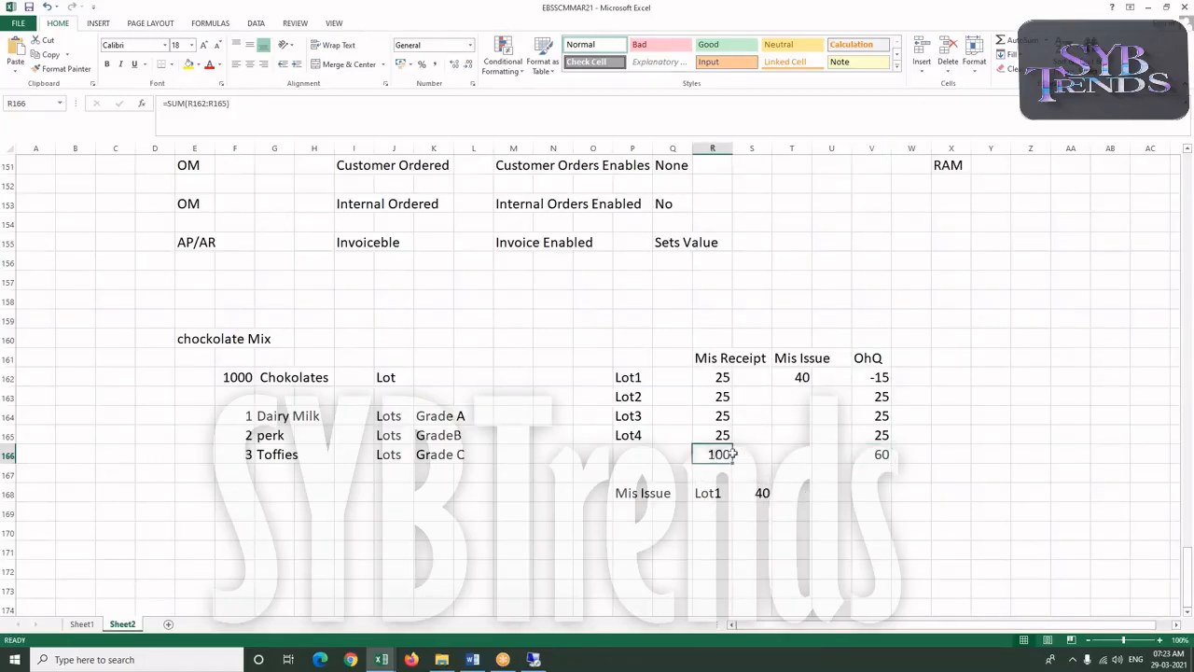
left_click(880, 455)
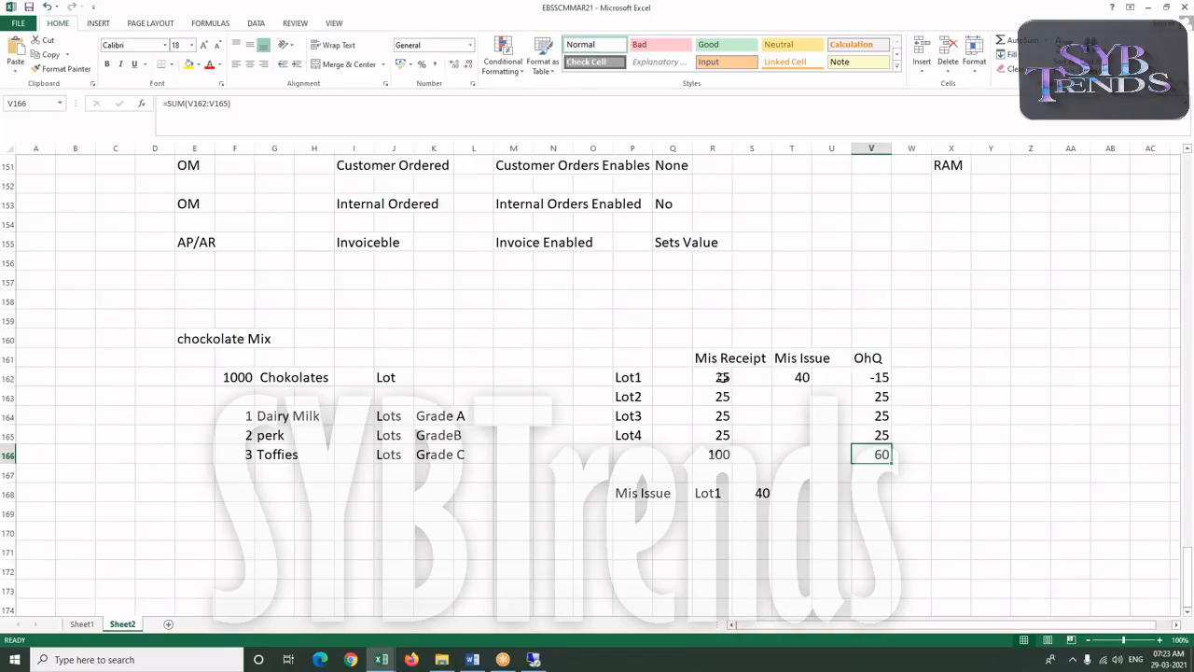
left_click(724, 377)
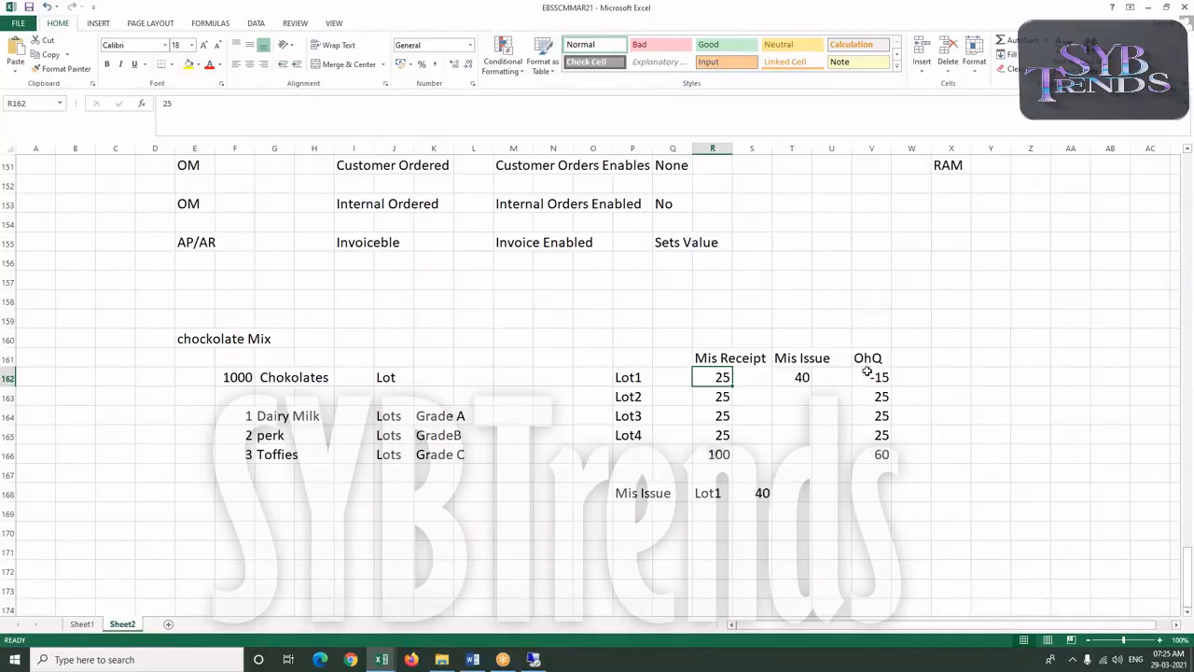
left_click(803, 379)
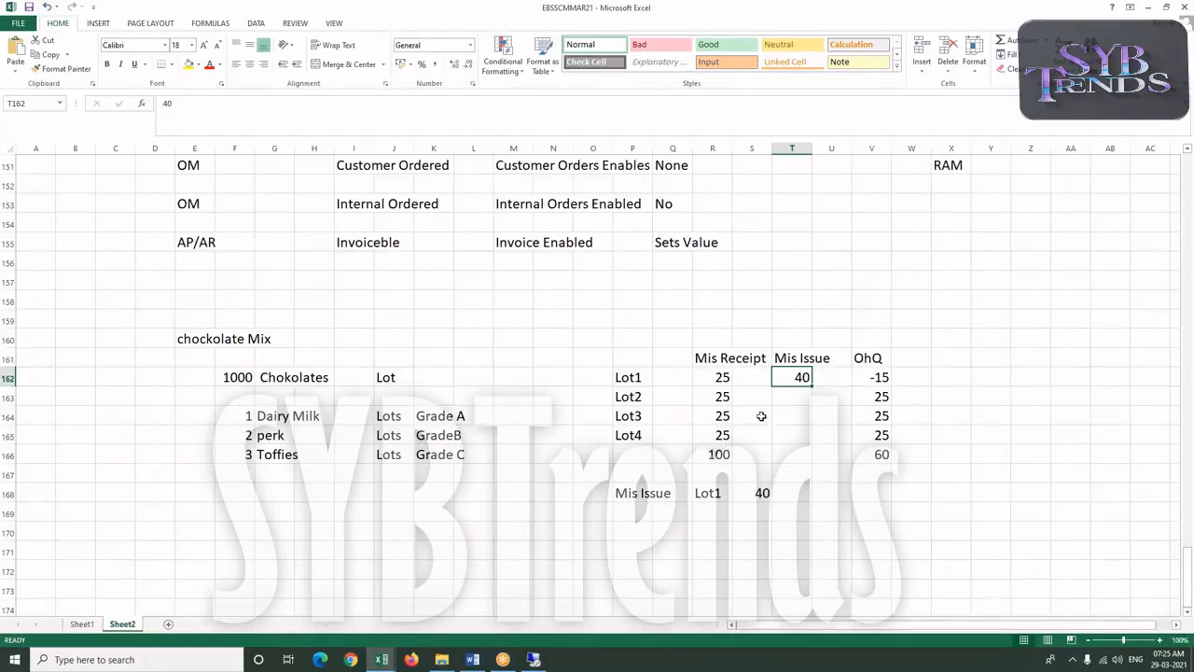
left_click(870, 377)
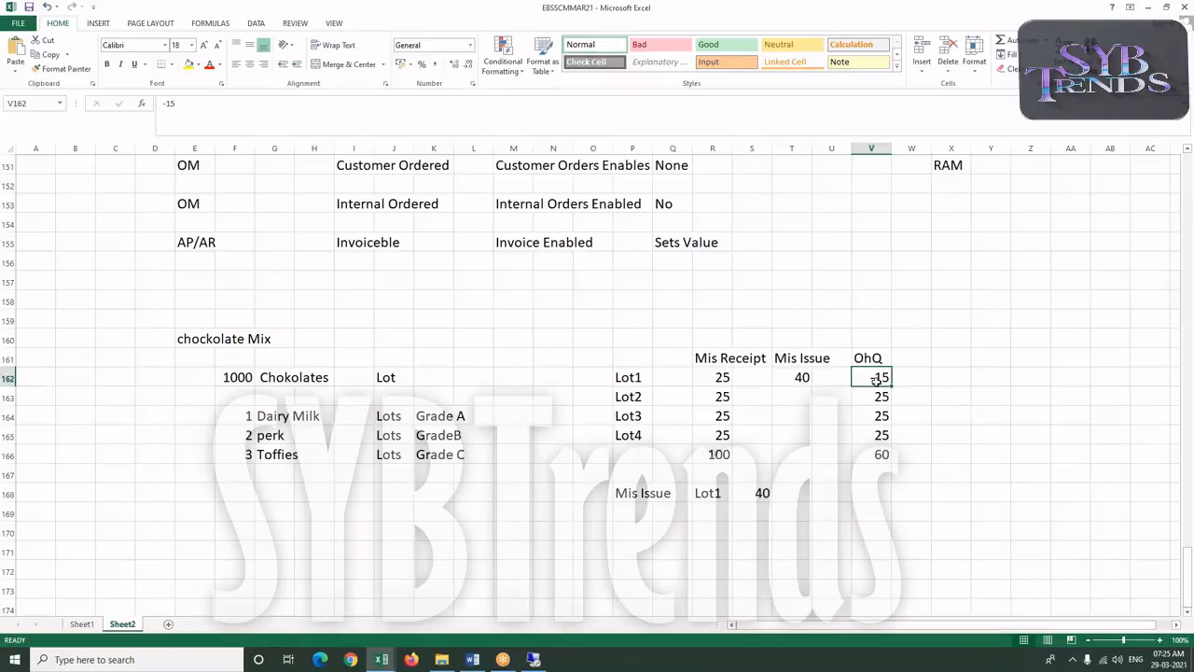
left_click(634, 397)
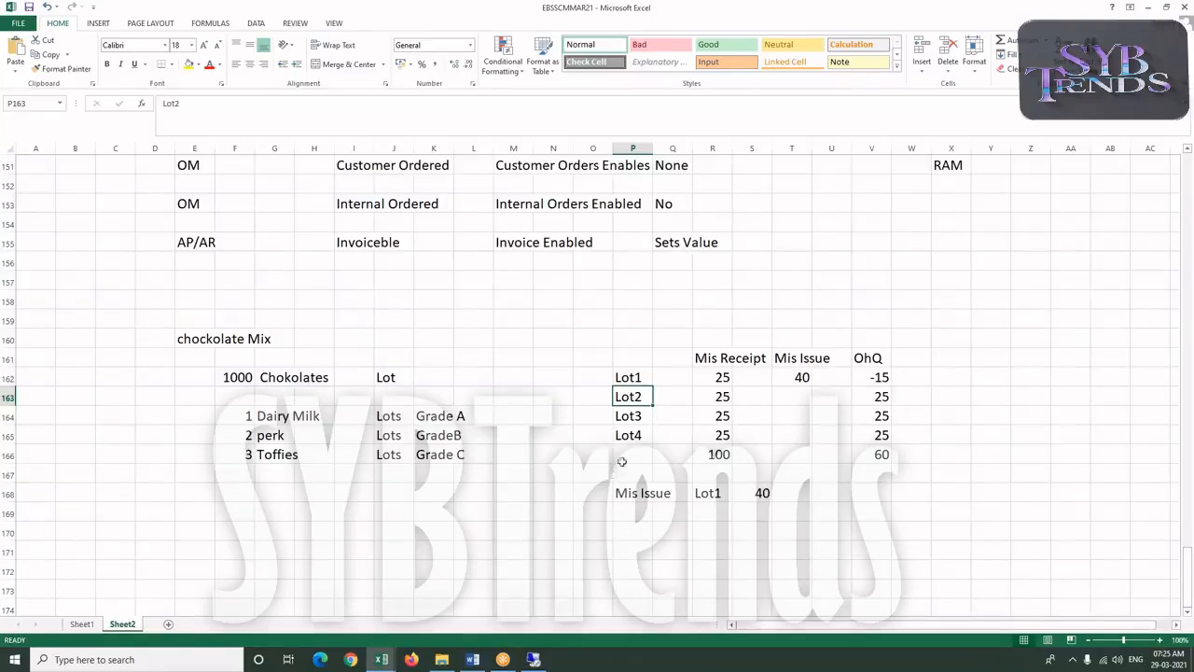
left_click(882, 377)
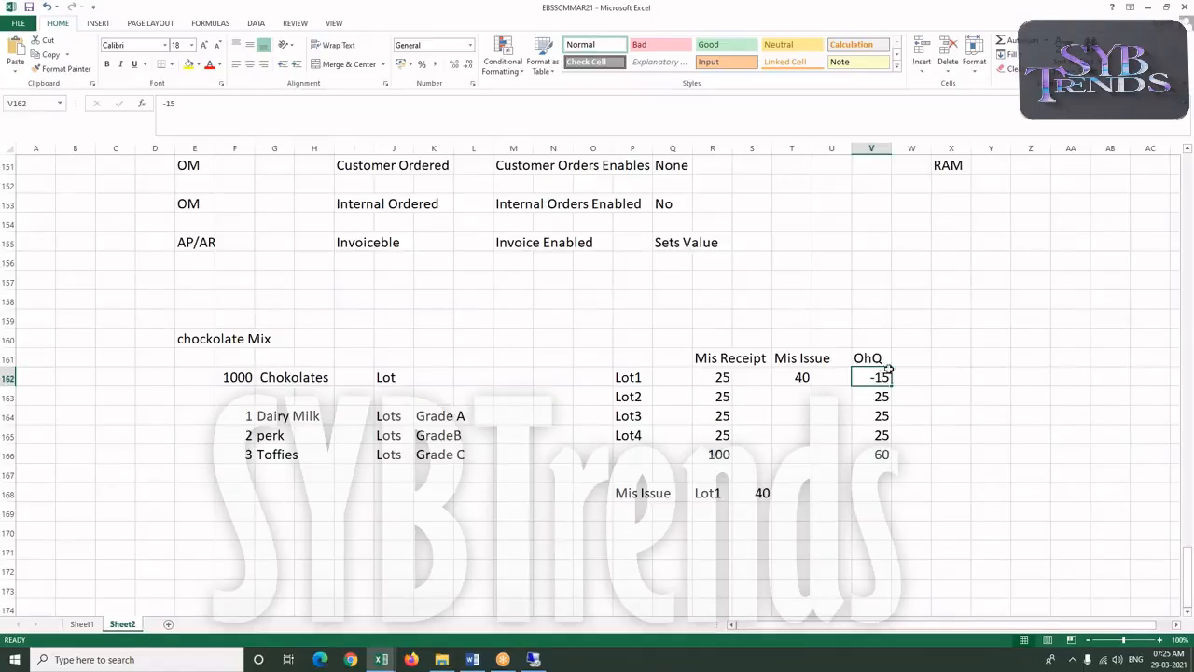
Add the heading "Counting" in cell X161 and enter 0 beneath it for Lot1
left_click(939, 353)
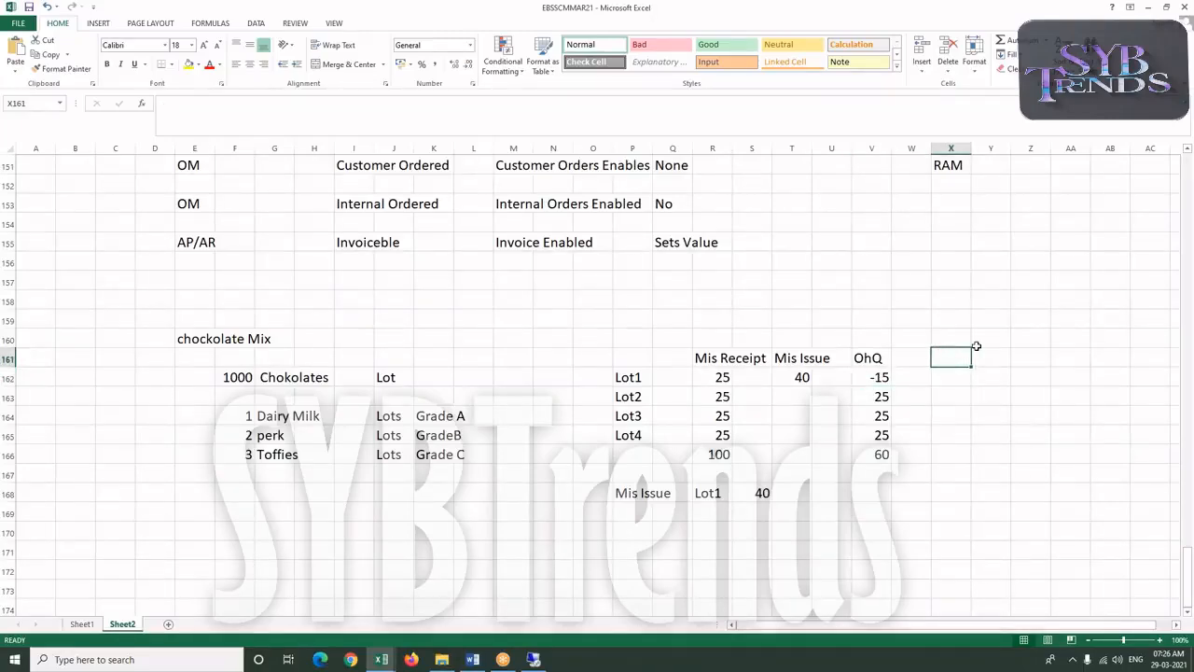
type("Counting")
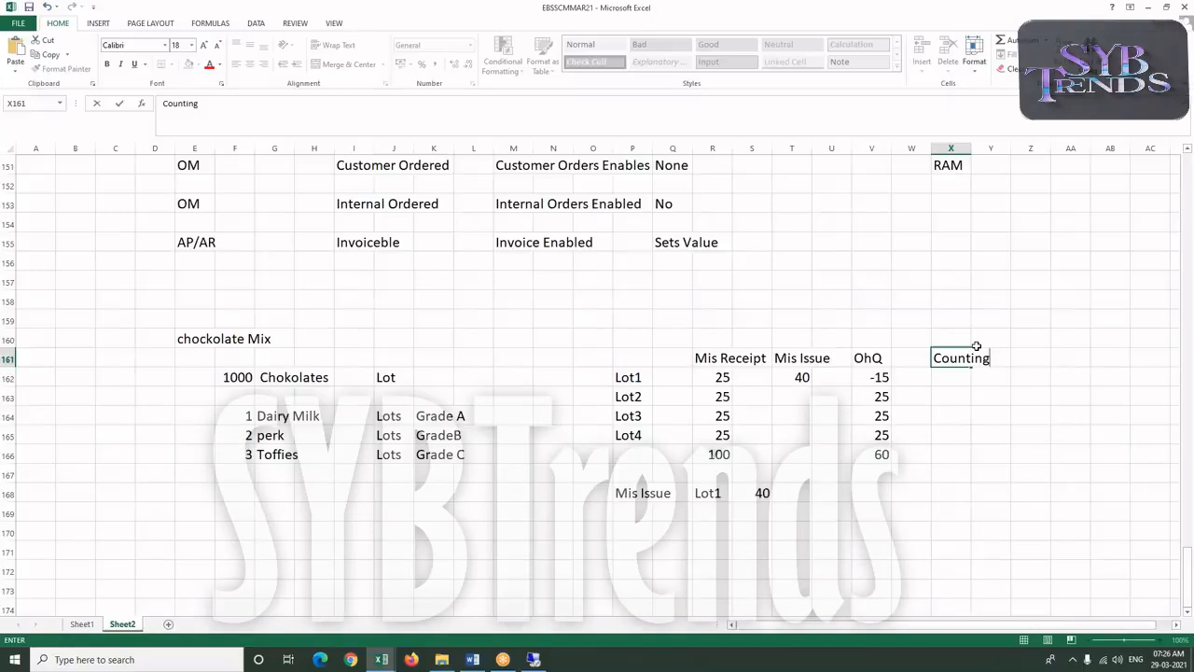
left_click(958, 376)
type("0")
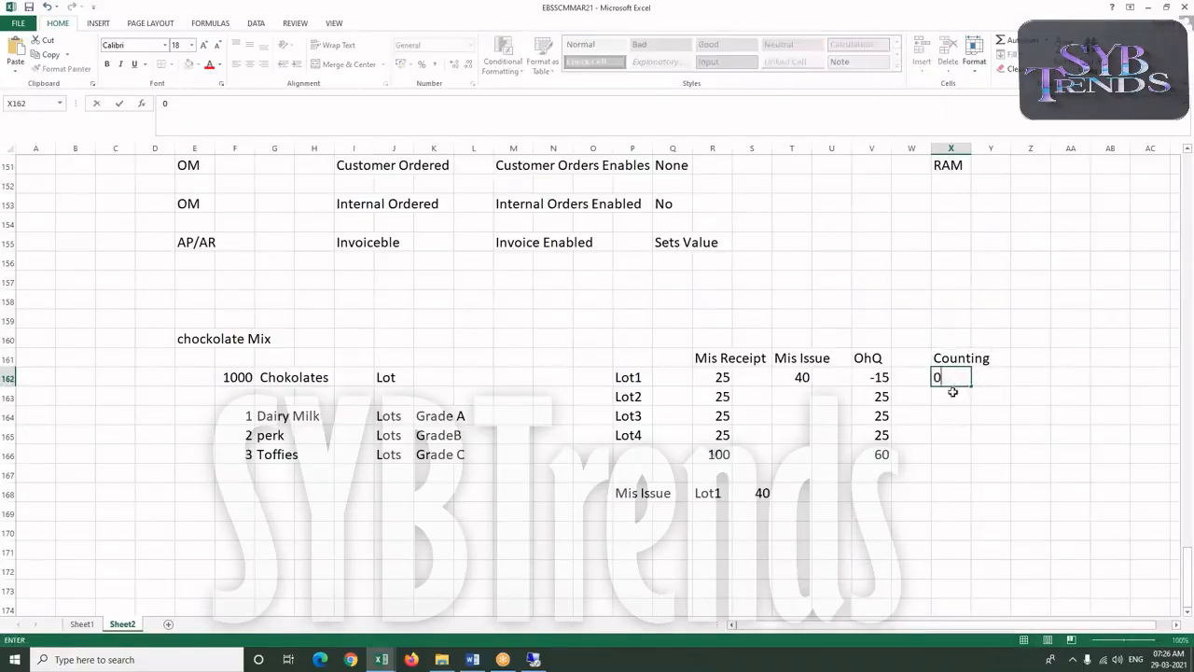
Enter counted quantities of 15 for Lot2, 20 for Lot3 and 25 for Lot4 in the Counting column
left_click(951, 396)
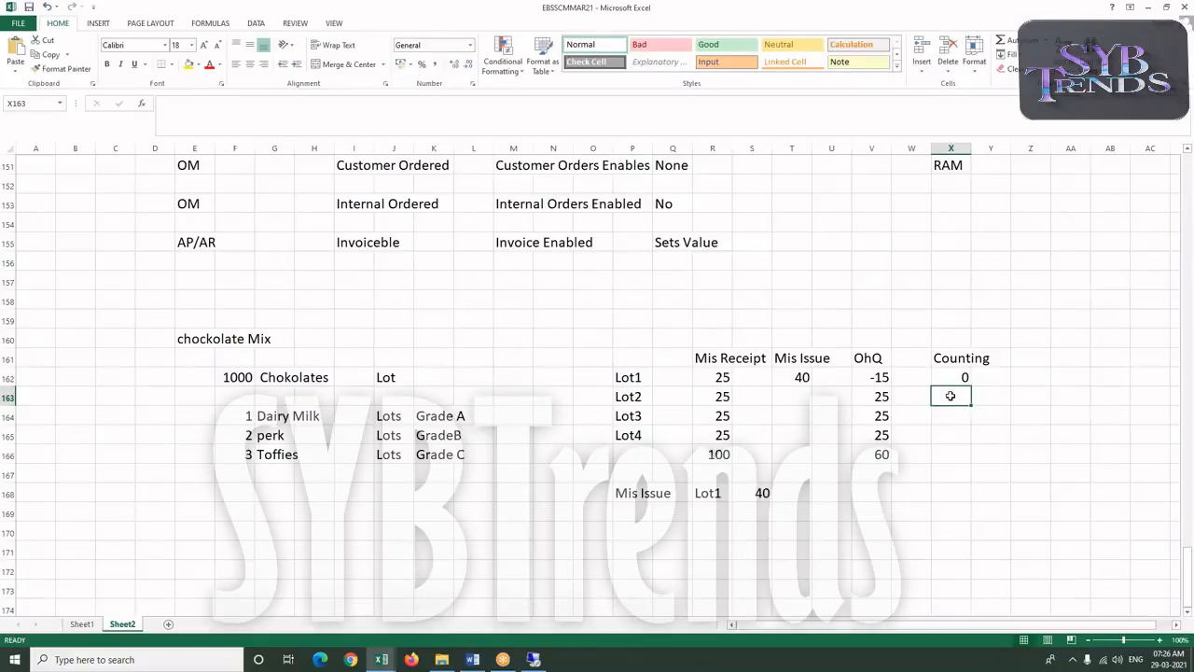
type("1")
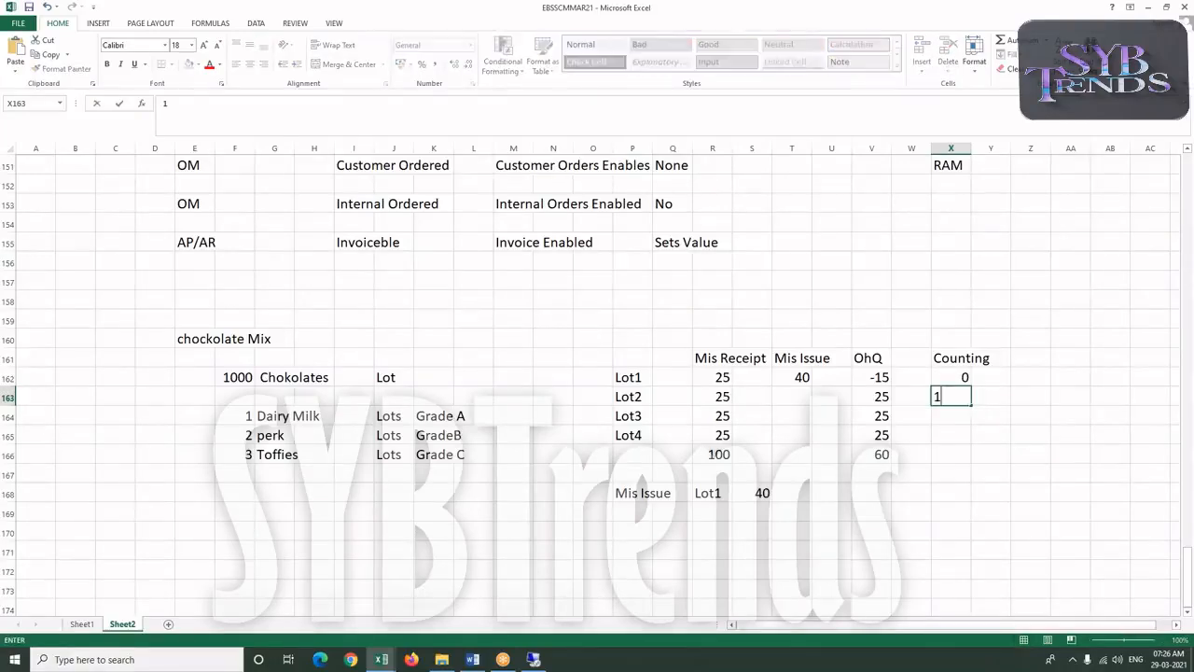
type("5")
left_click(950, 416)
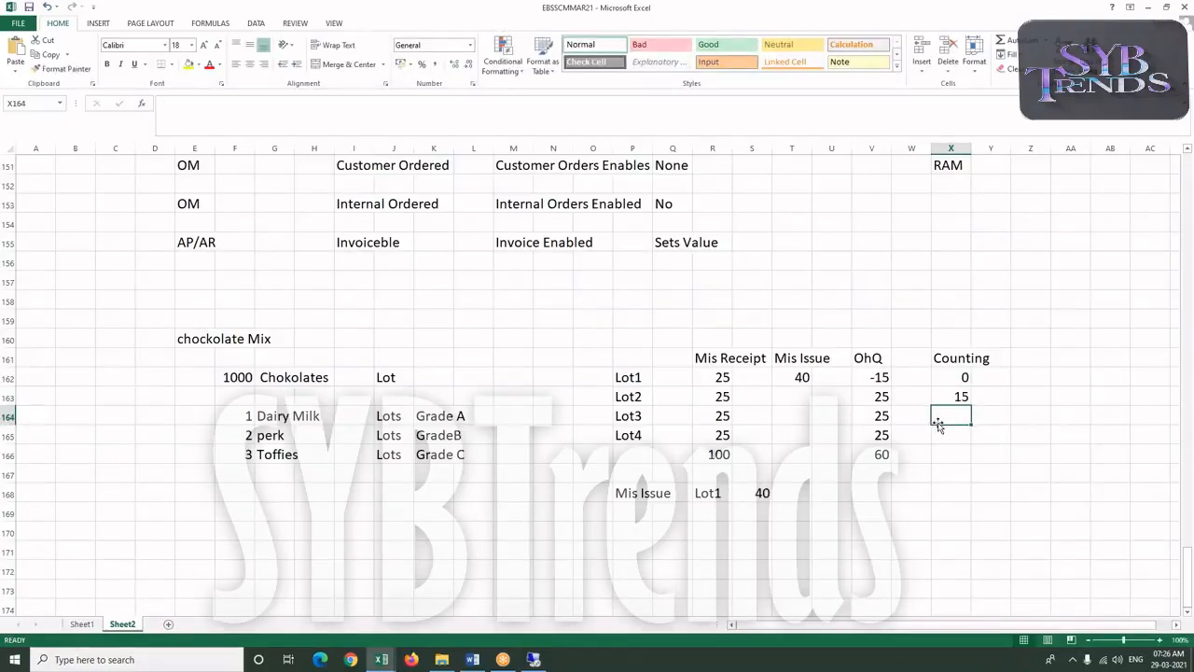
type("20")
left_click(938, 428)
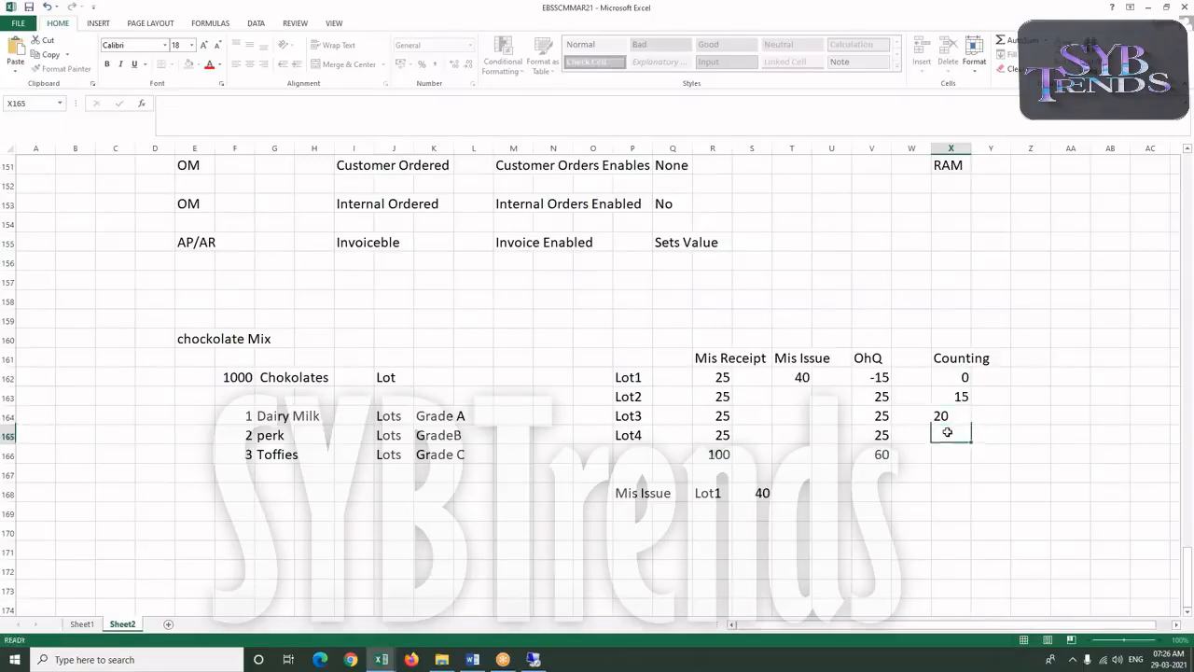
type("25")
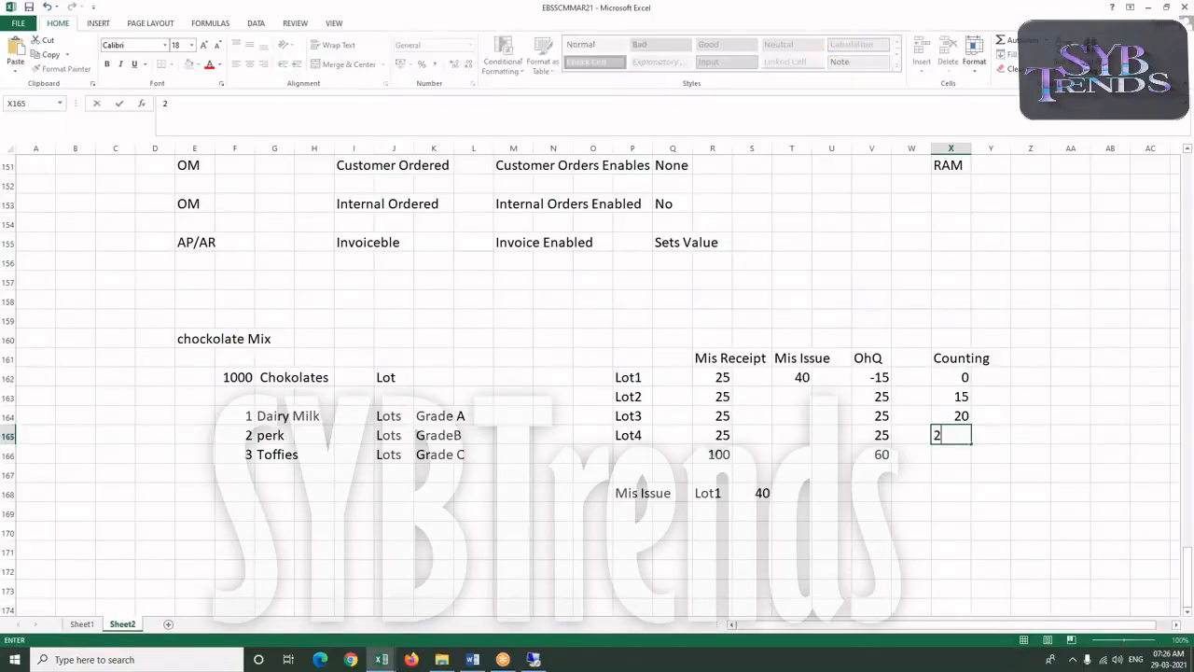
Sum the four Counting quantities with AutoSum into cell X166
left_click(959, 453)
left_click_drag(957, 377, 959, 454)
left_click(1002, 40)
Enter adjustment quantities of 15 for Lot1, -10 for Lot2 and -5 for Lot3 in column Z beside the Counting figures
left_click(1002, 393)
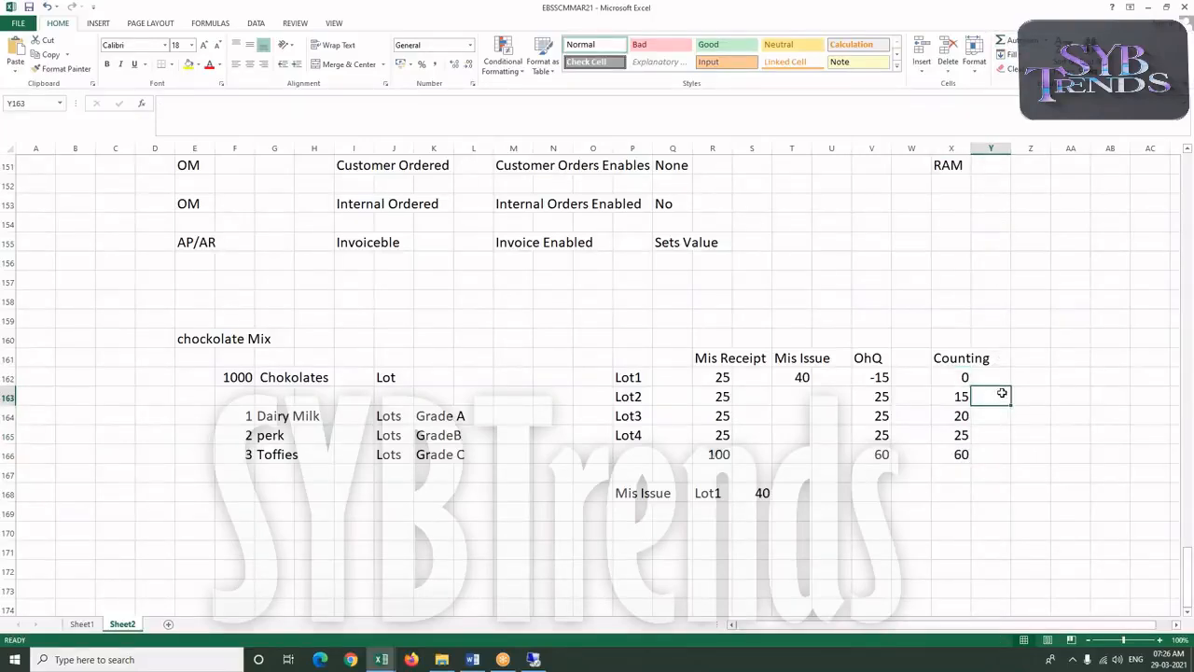
left_click(1021, 396)
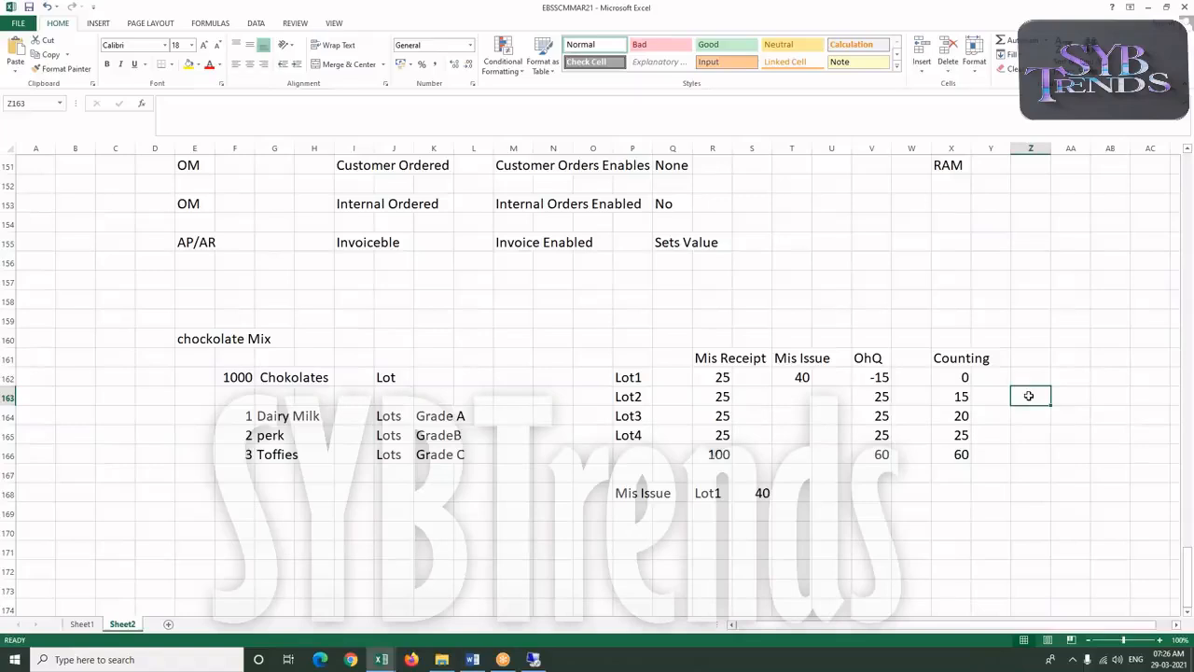
type("-10")
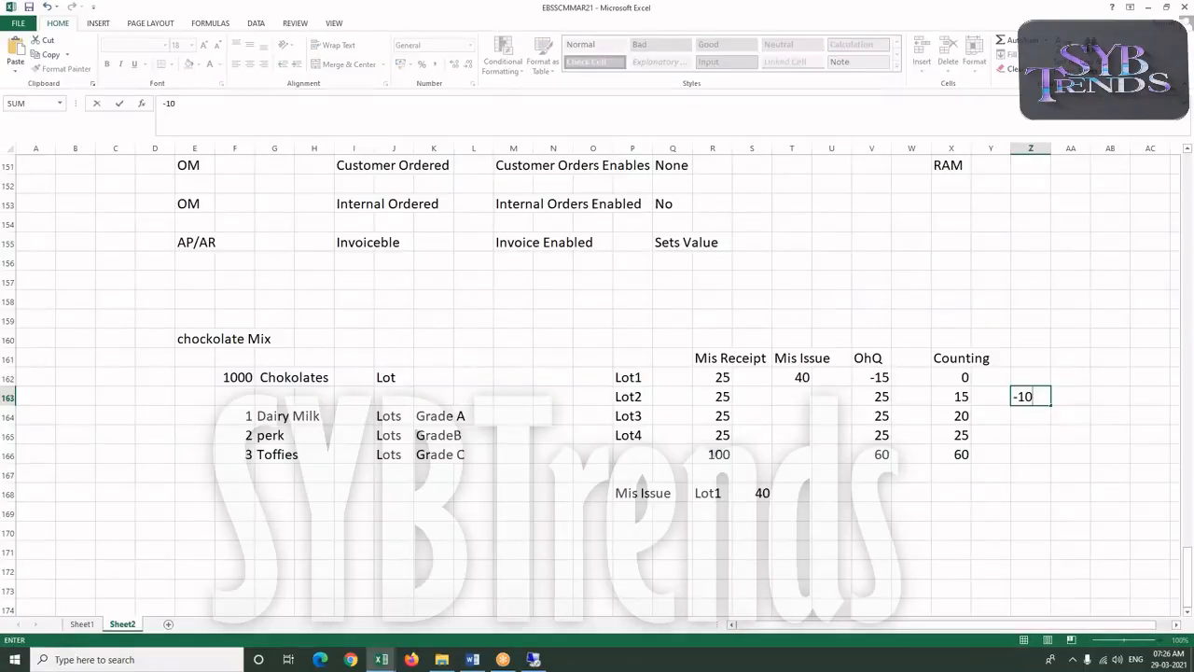
left_click(1024, 415)
type("-5")
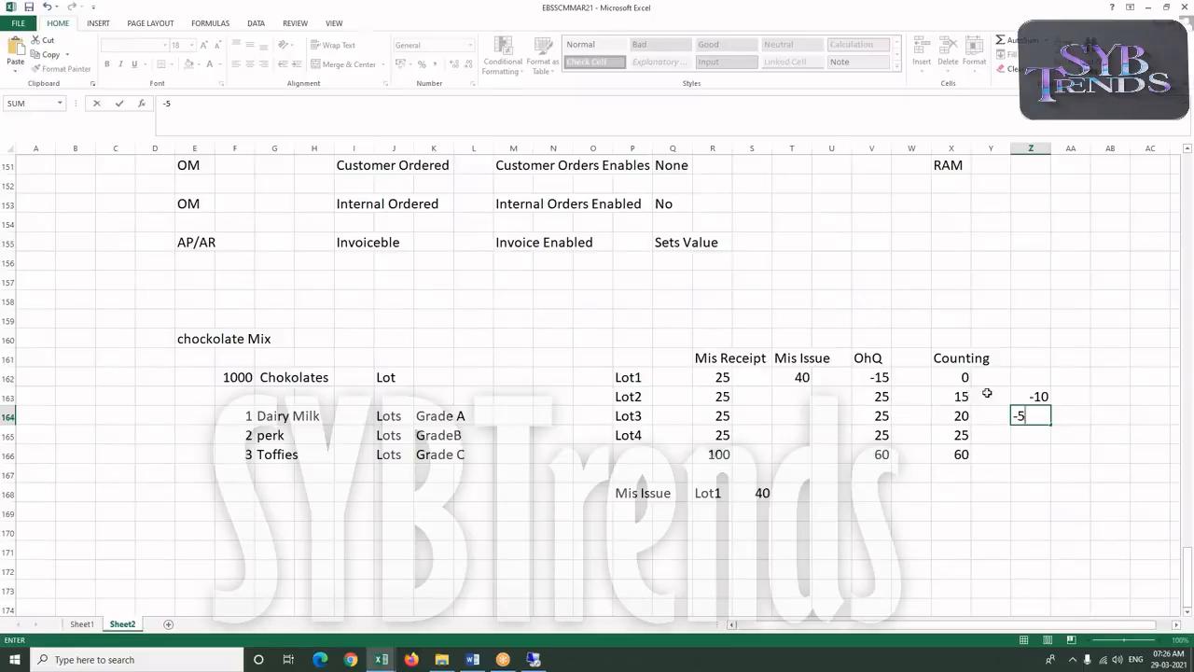
left_click(1031, 377)
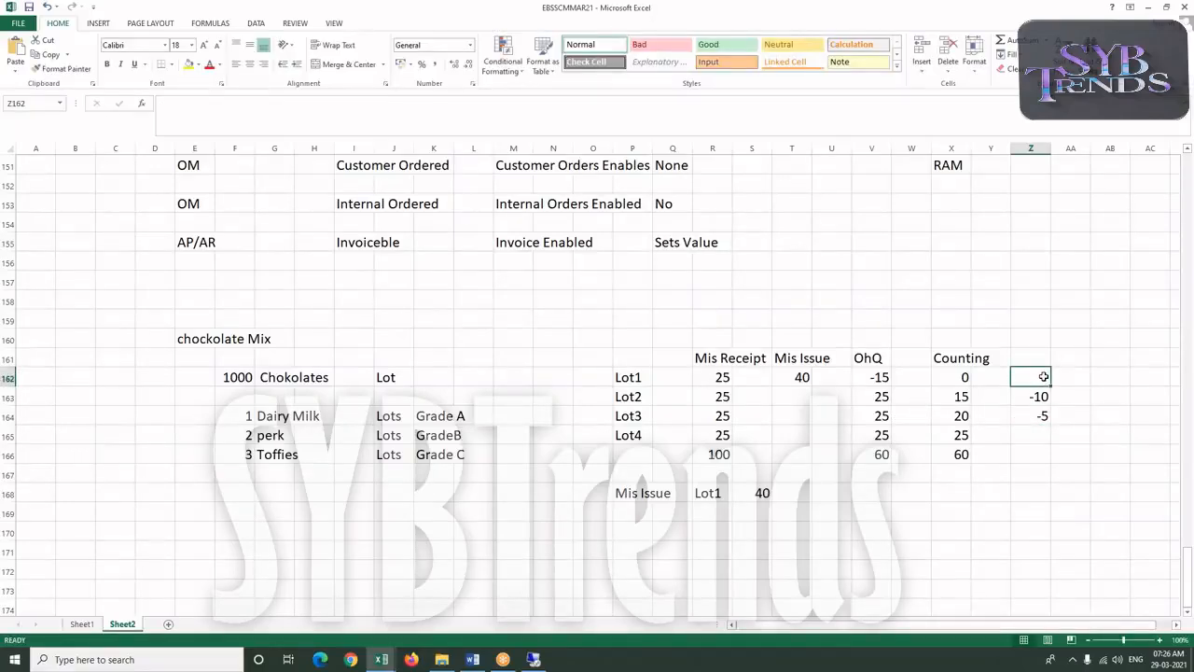
type("+15")
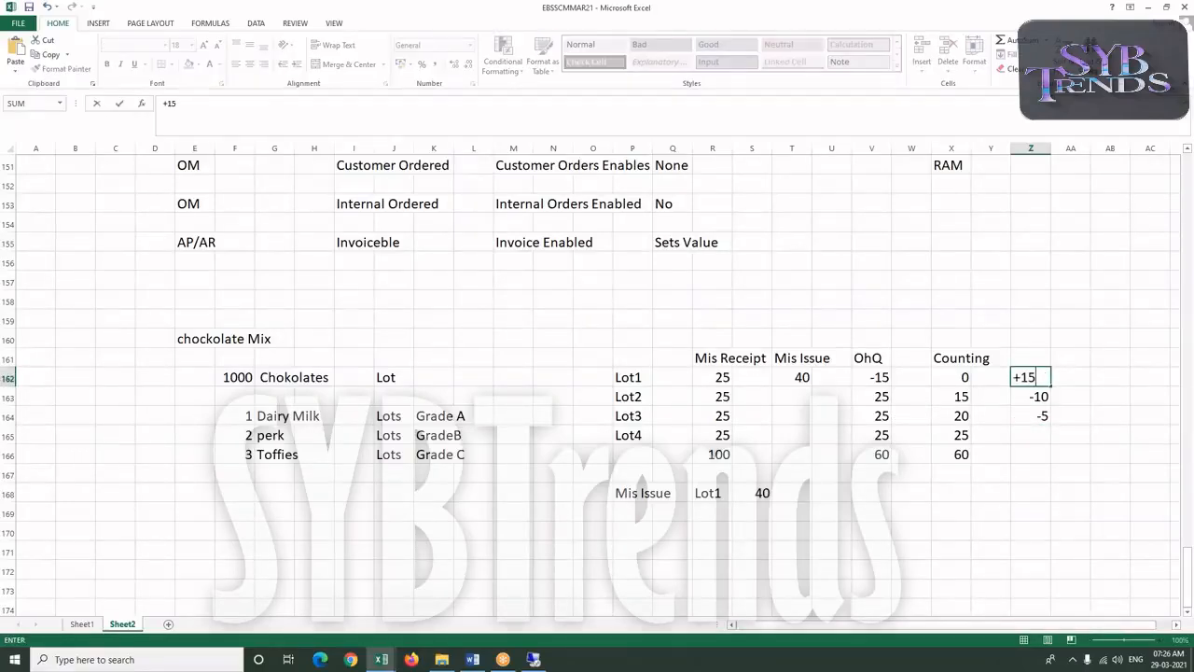
key("Return")
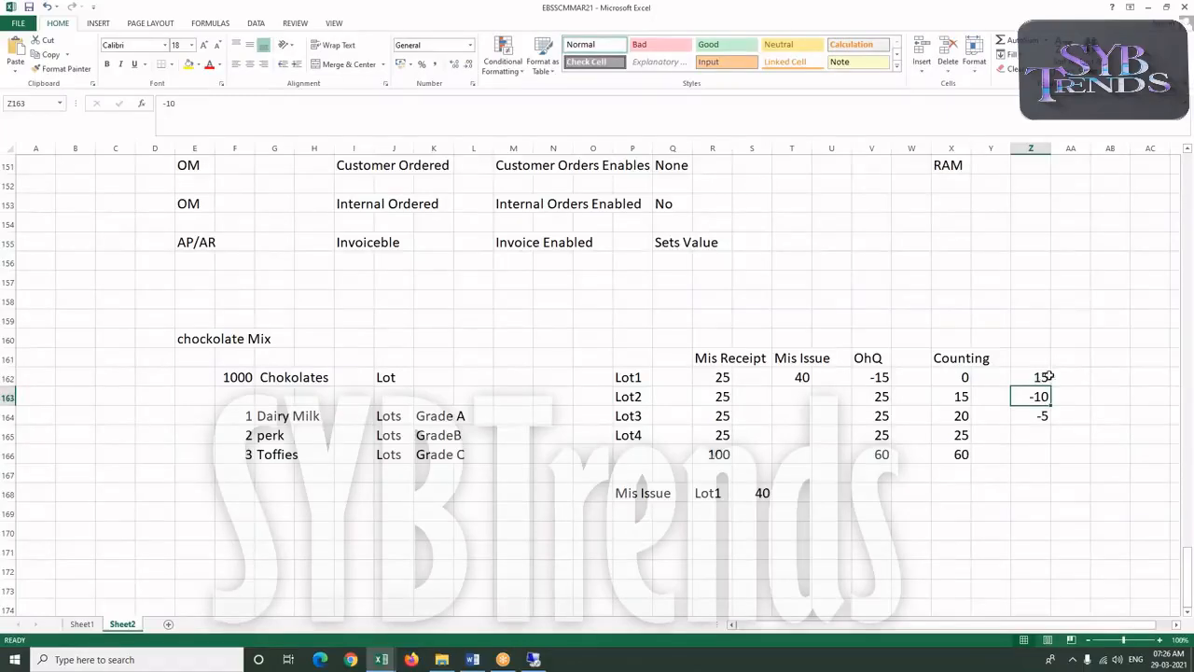
Sum the column Z adjustments with AutoSum into cell Z166
left_click_drag(1032, 377, 1036, 442)
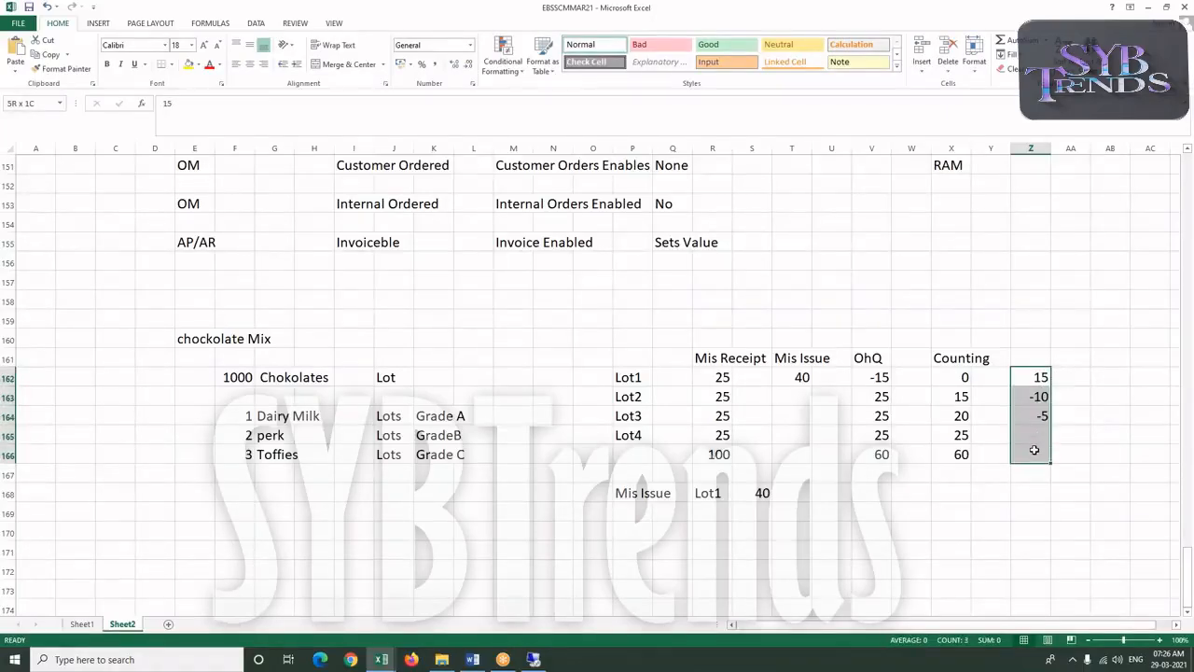
left_click(1036, 444)
left_click_drag(1034, 377, 1038, 457)
left_click(1000, 37)
left_click(1041, 455)
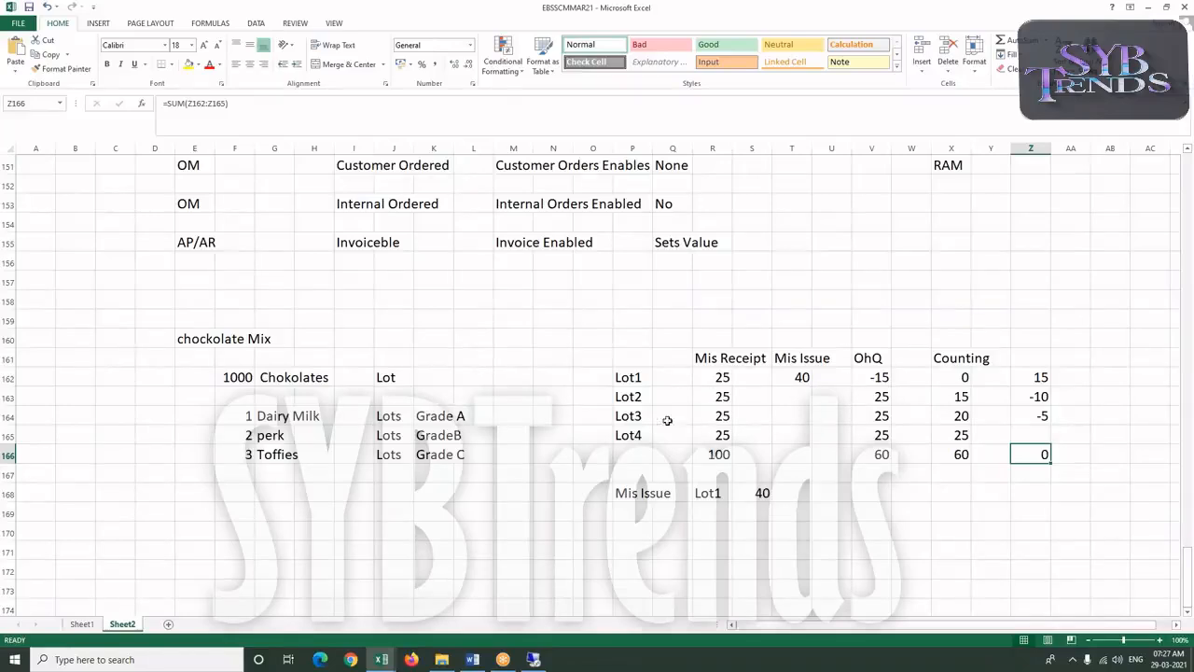
Examine the Counting column against the OhQ column, focusing on Lot1's on-hand and counted quantities
left_click(631, 416)
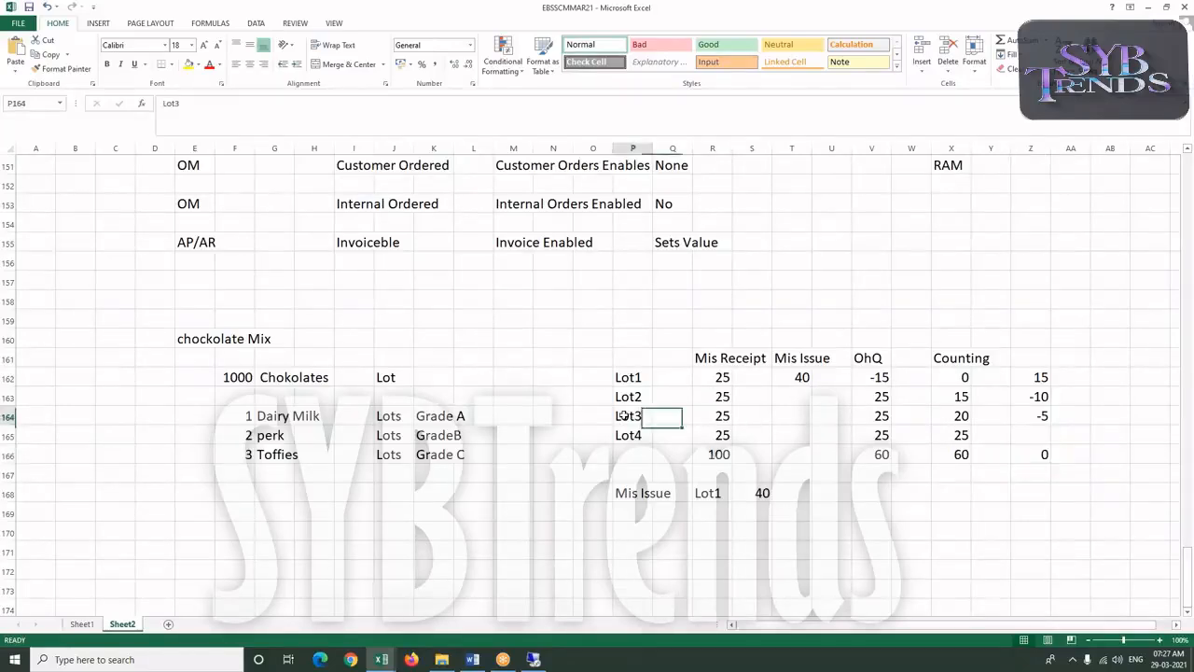
left_click(960, 357)
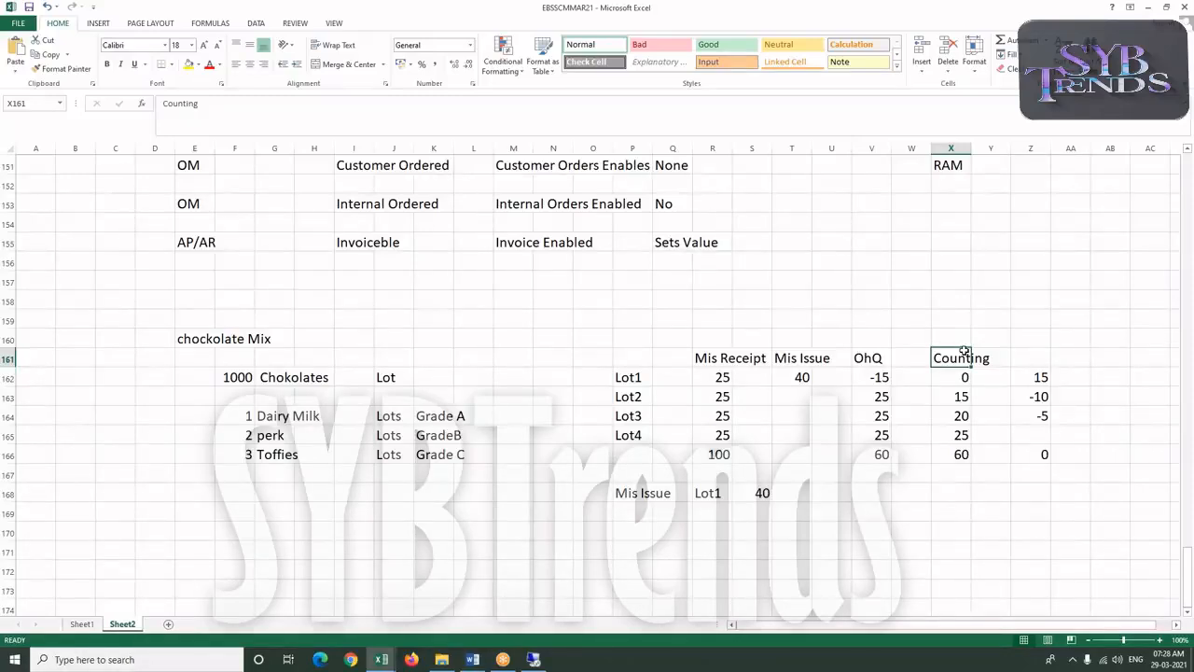
left_click(883, 375)
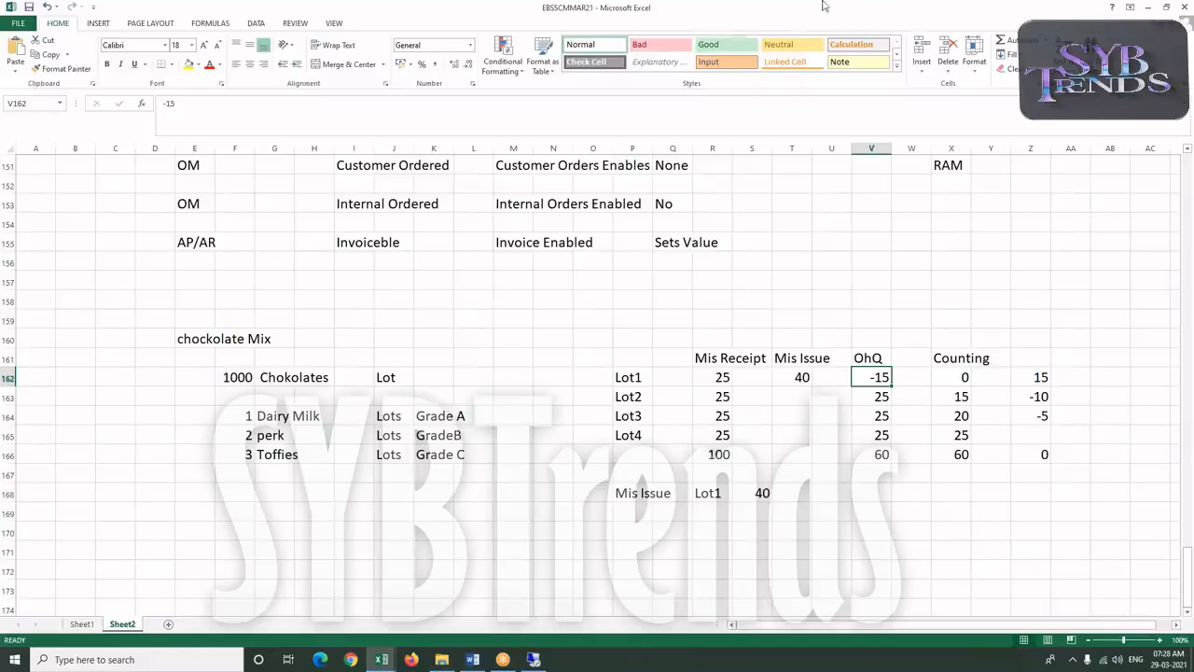
left_click(942, 16)
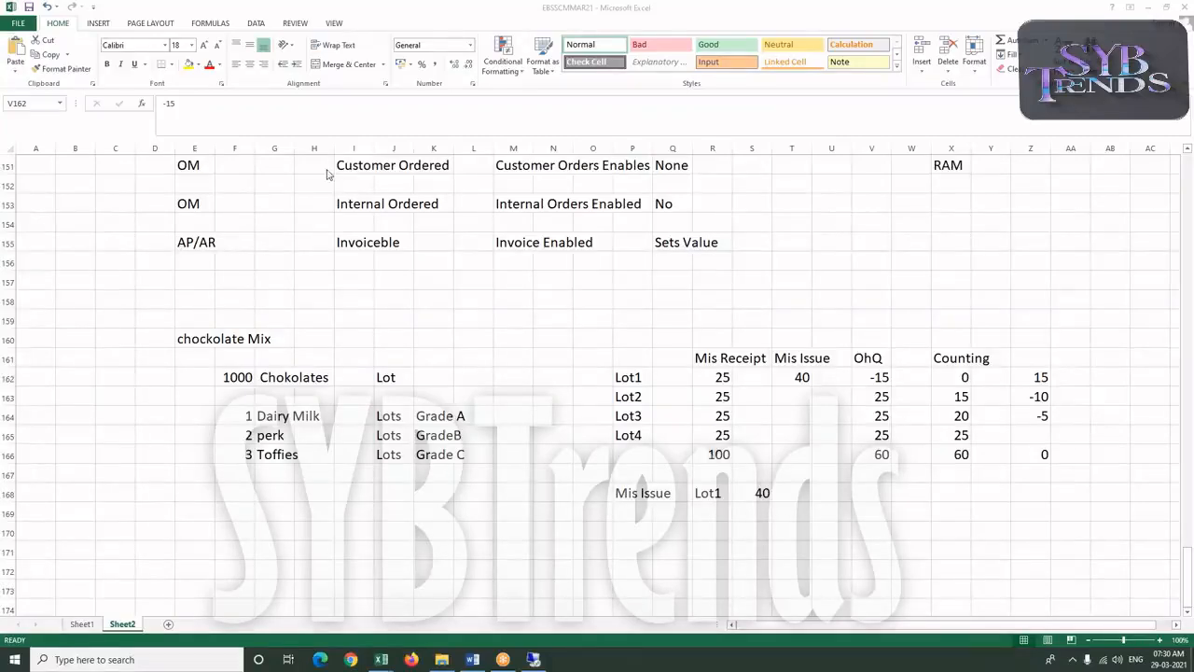
left_click(751, 403)
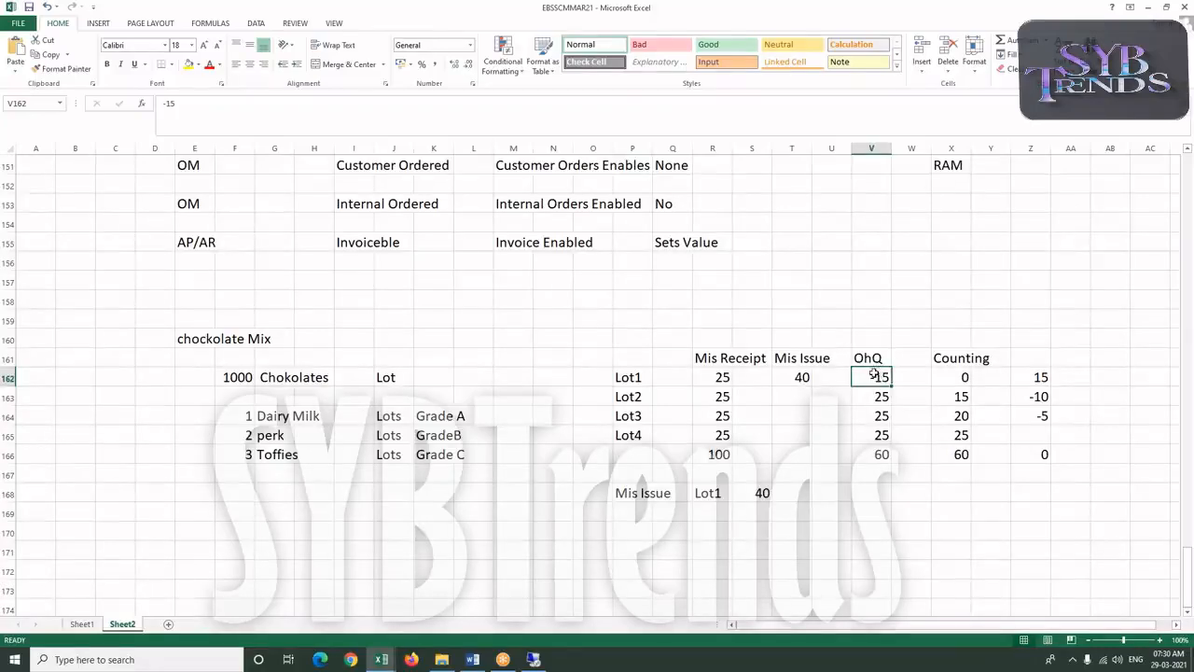
left_click(949, 357)
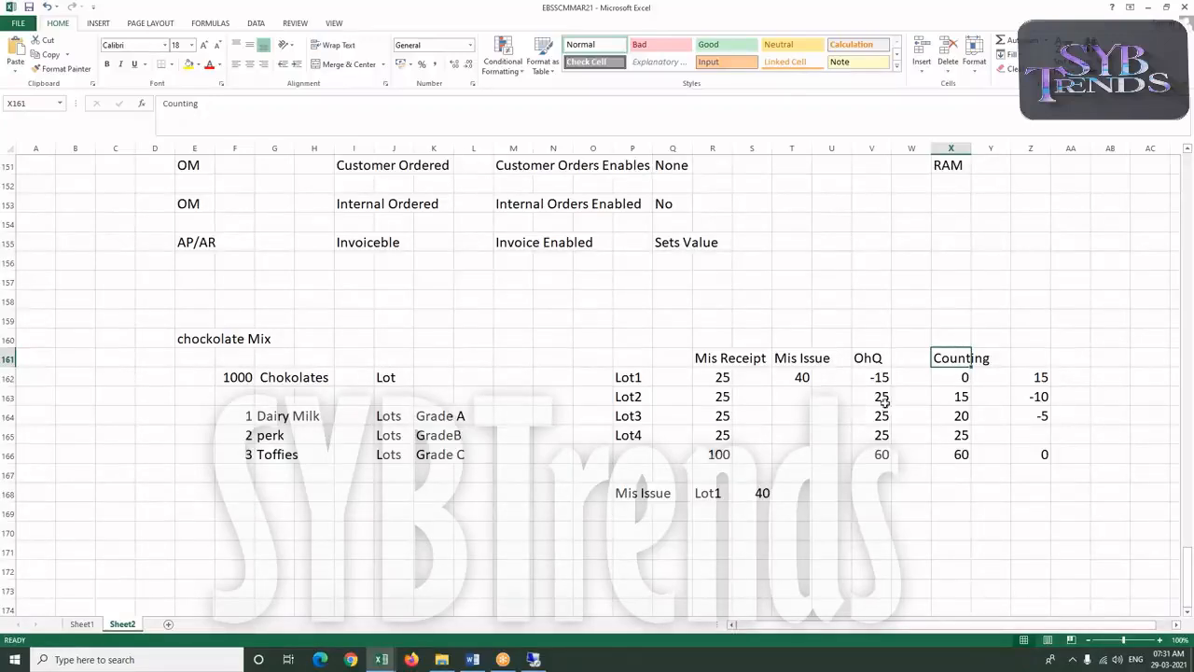
left_click(956, 374)
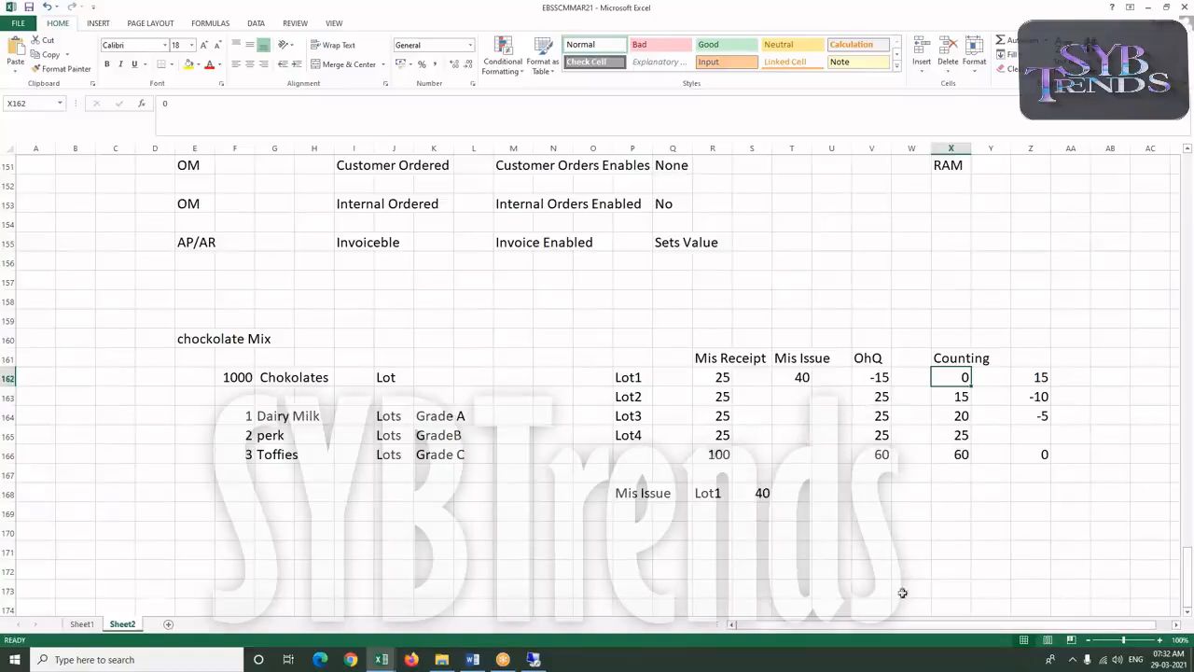
Trace the Lot1 issue quantity against the other lots, and compare the Mis Receipt and OhQ totals with the Counting column
left_click(767, 512)
left_click(757, 493)
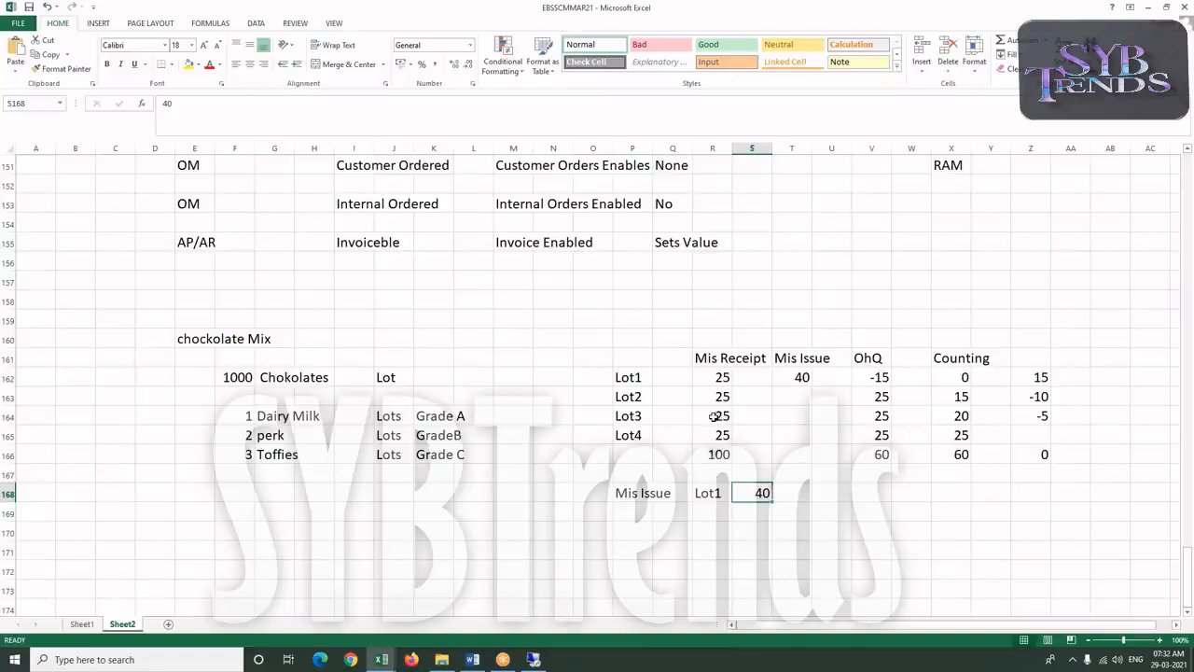
left_click(632, 399)
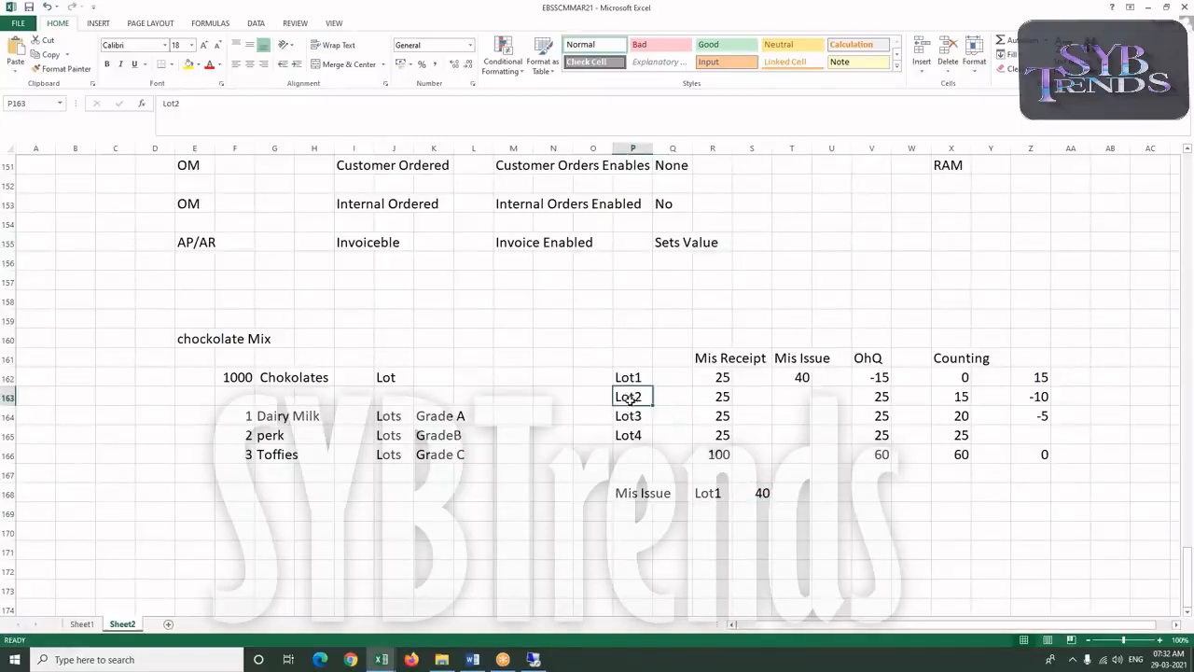
left_click(630, 417)
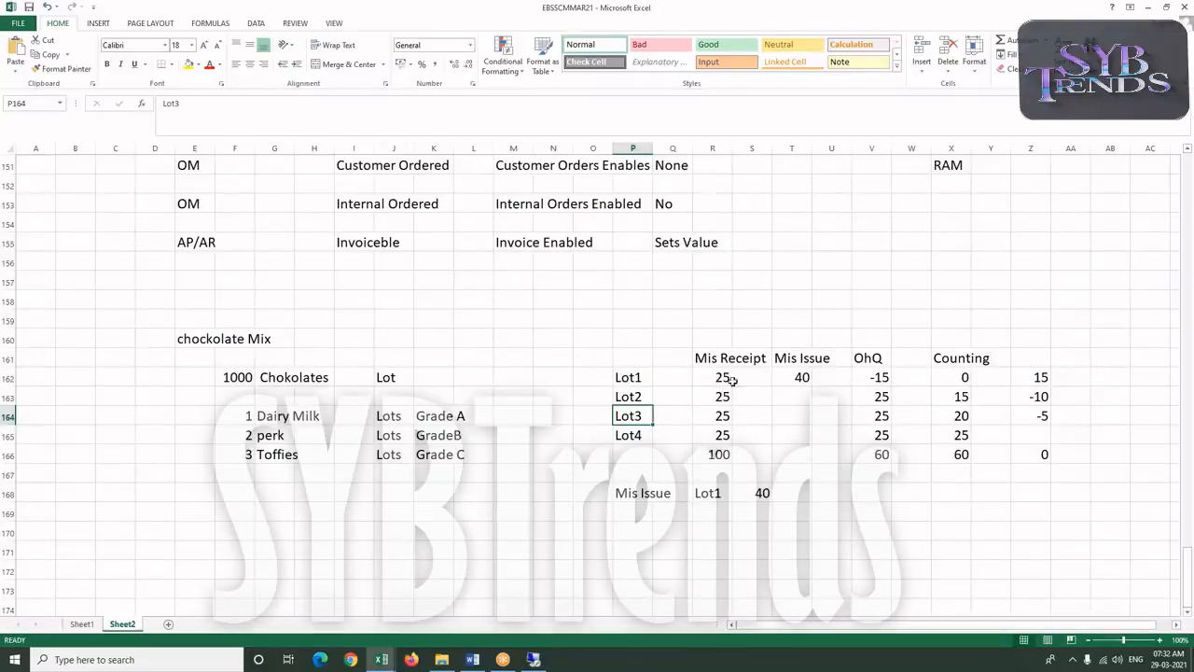
left_click(793, 376)
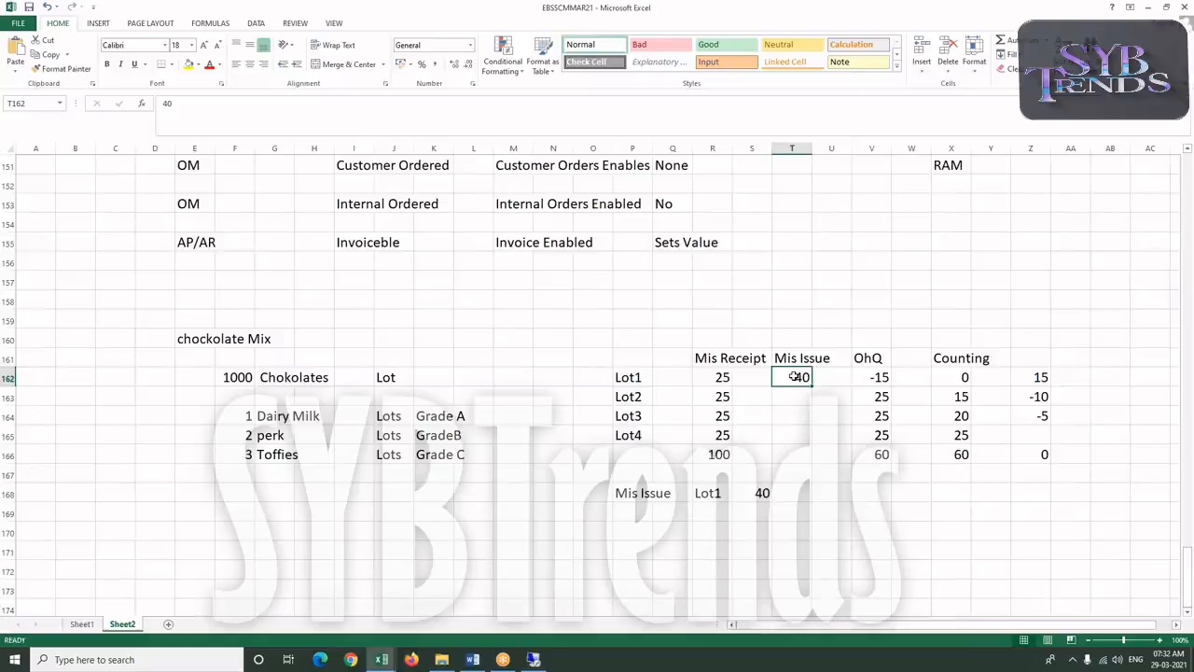
left_click(714, 454)
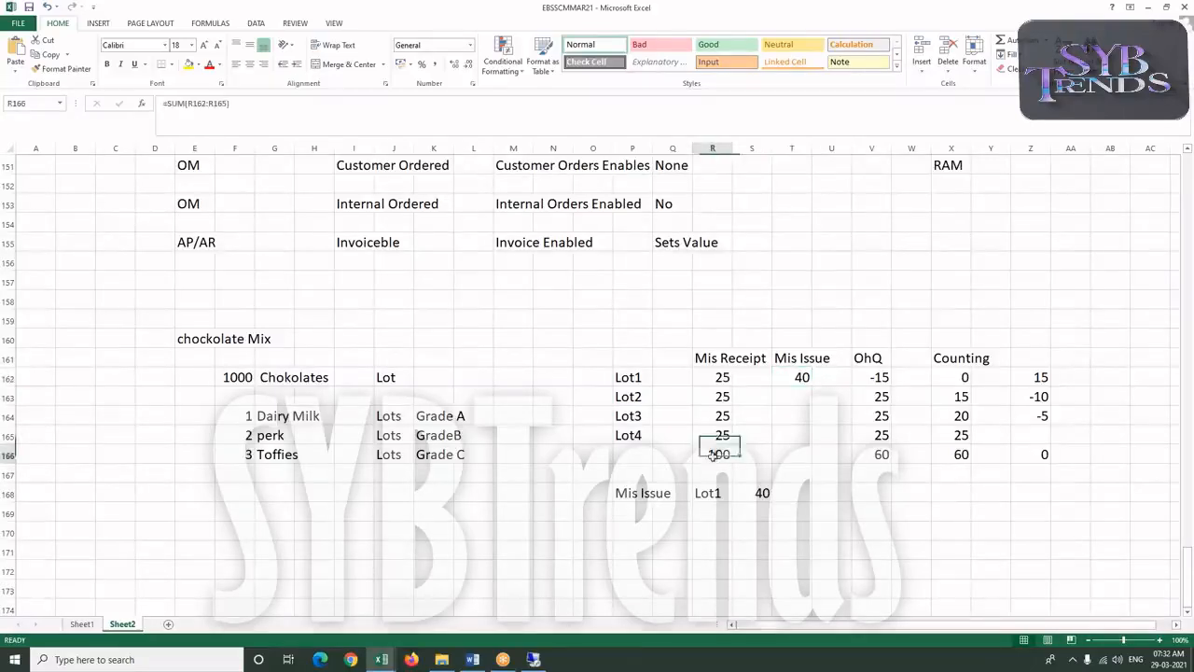
left_click(873, 455)
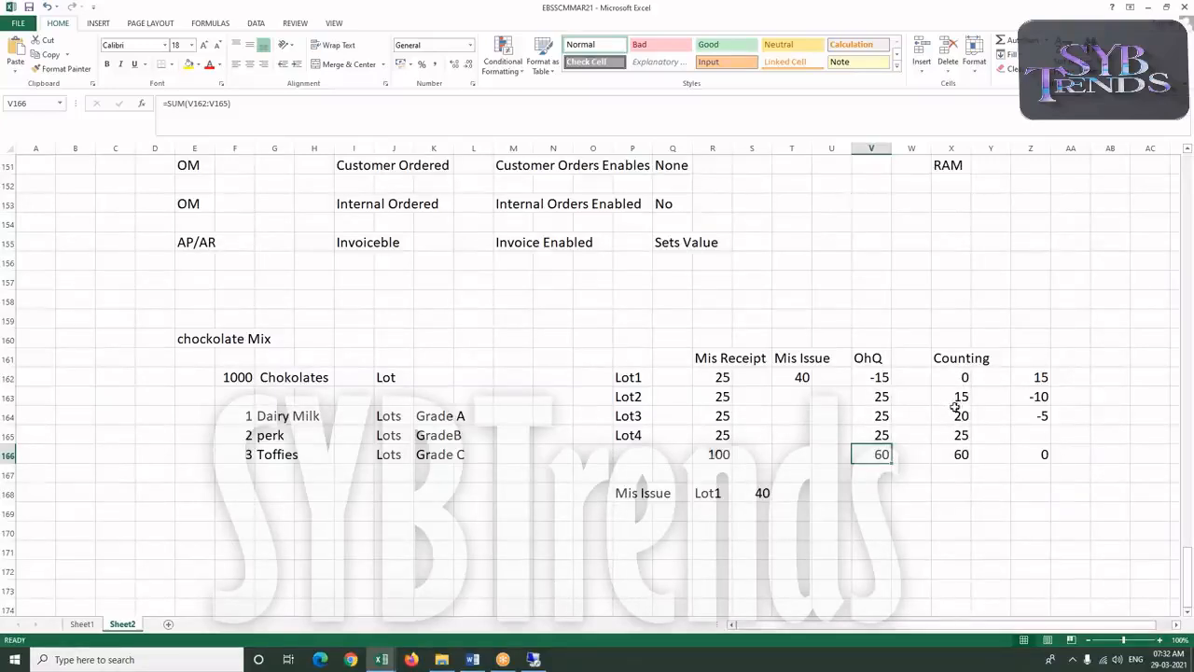
left_click(958, 356)
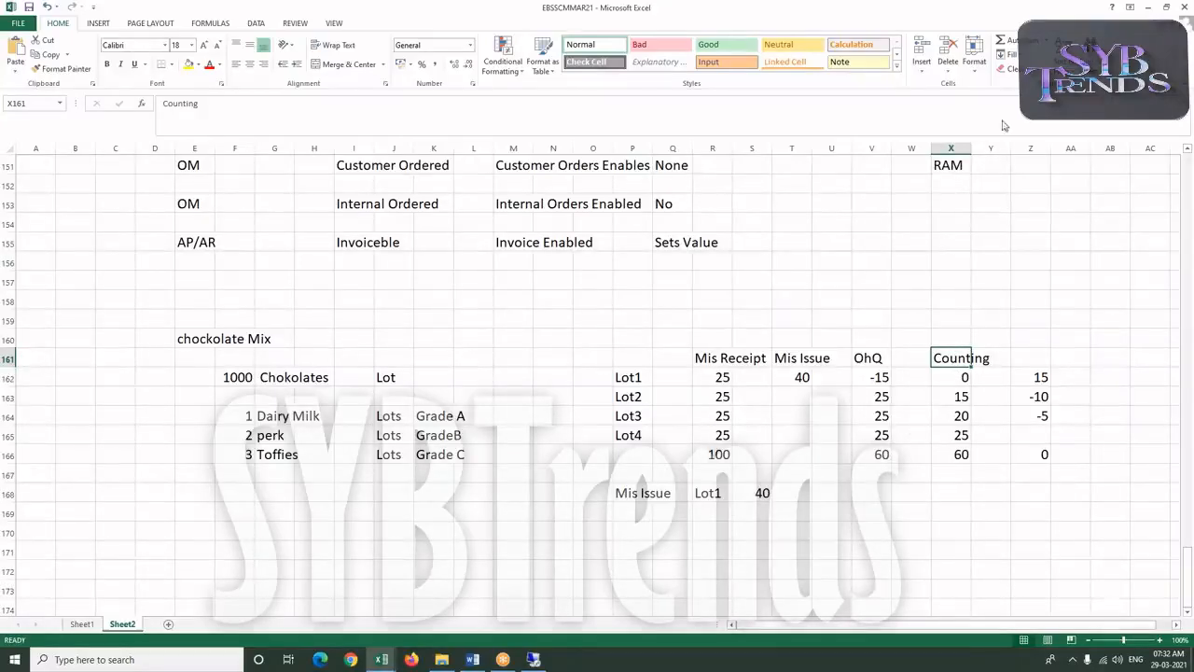
Review the OhQ total against Lot1 and Lot2, and inspect Lot1's receipt, issue and on-hand quantities across its row
left_click(974, 49)
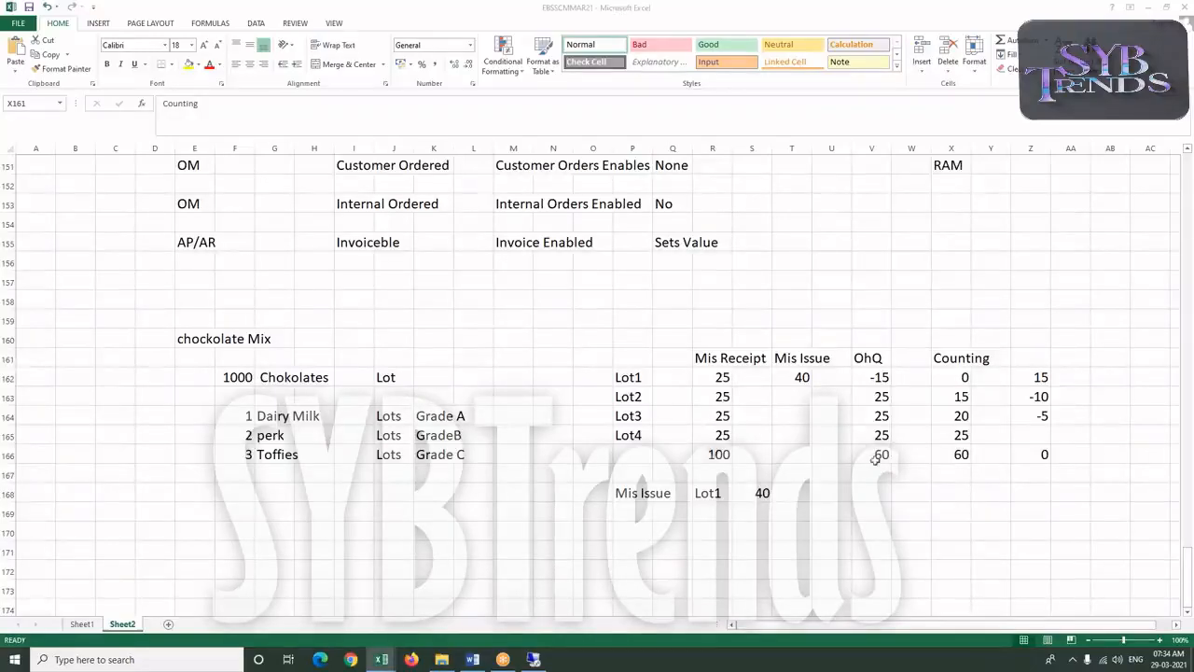
left_click(877, 459)
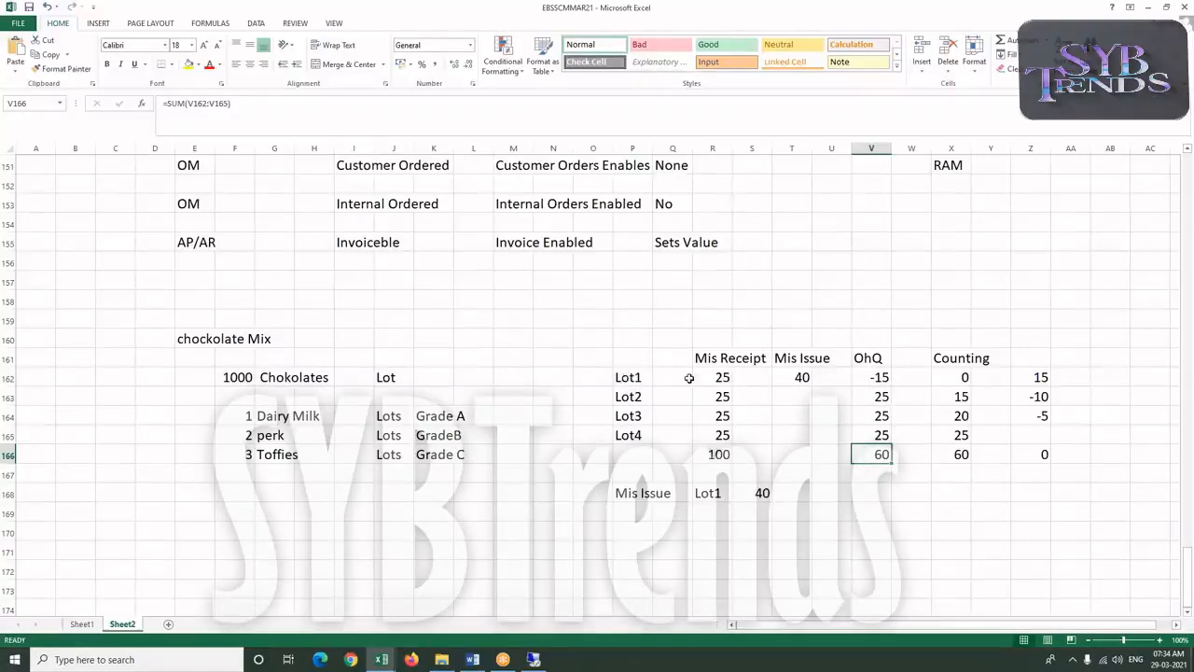
left_click(620, 377)
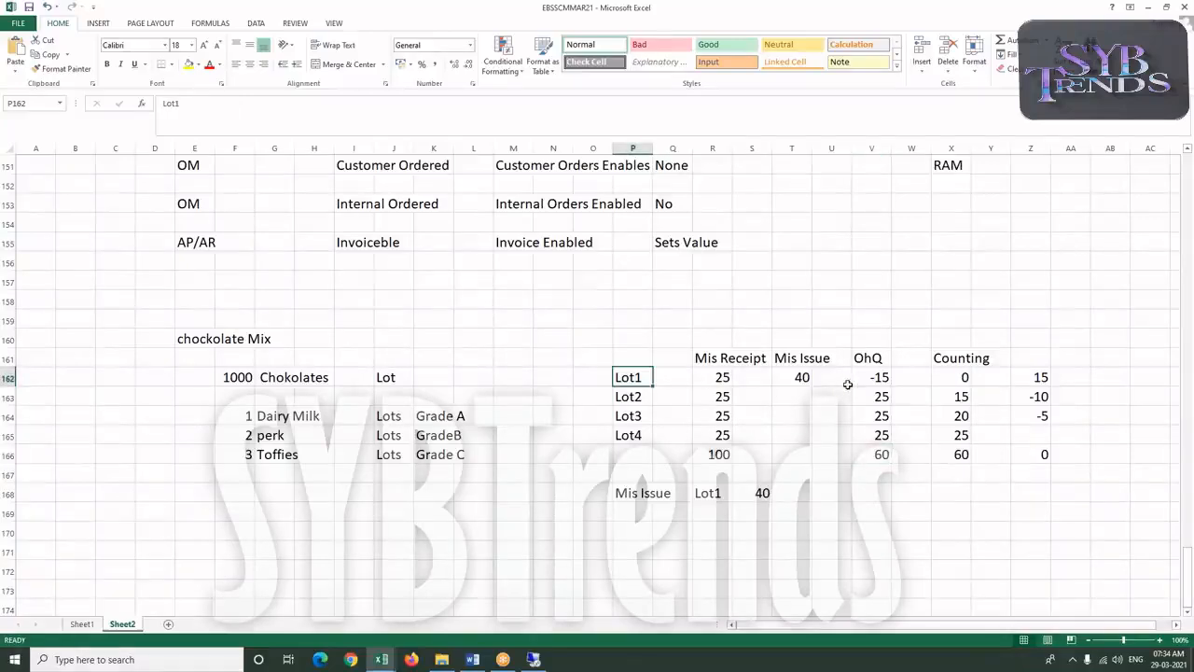
left_click(629, 398)
left_click(884, 452)
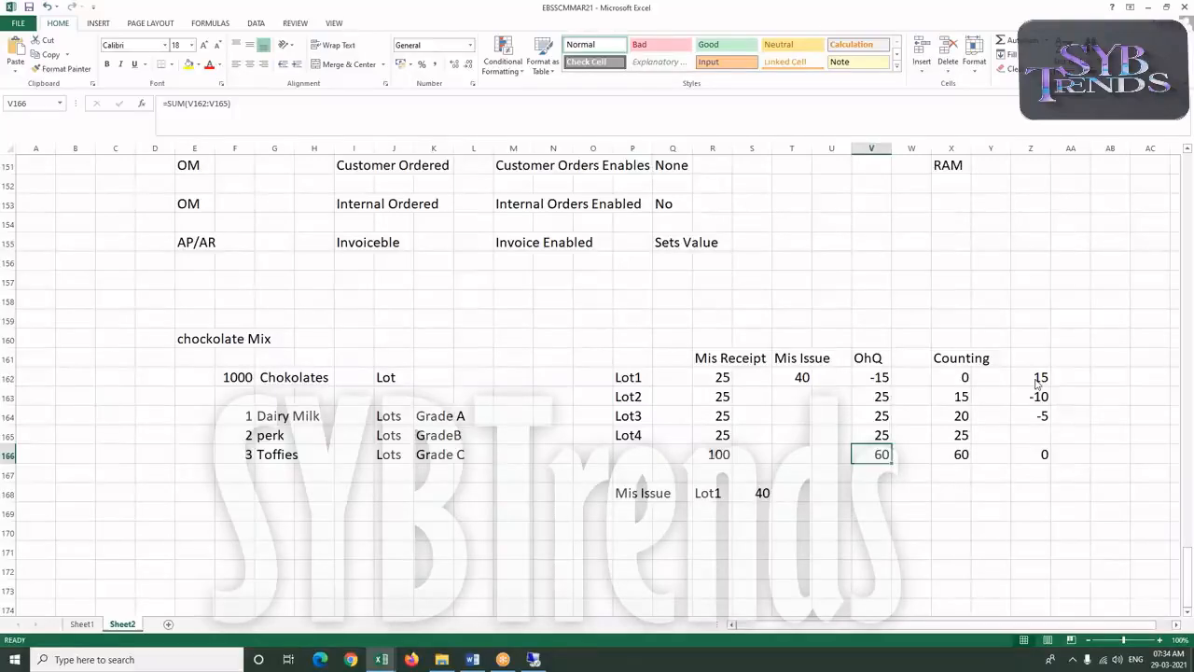
left_click(863, 382)
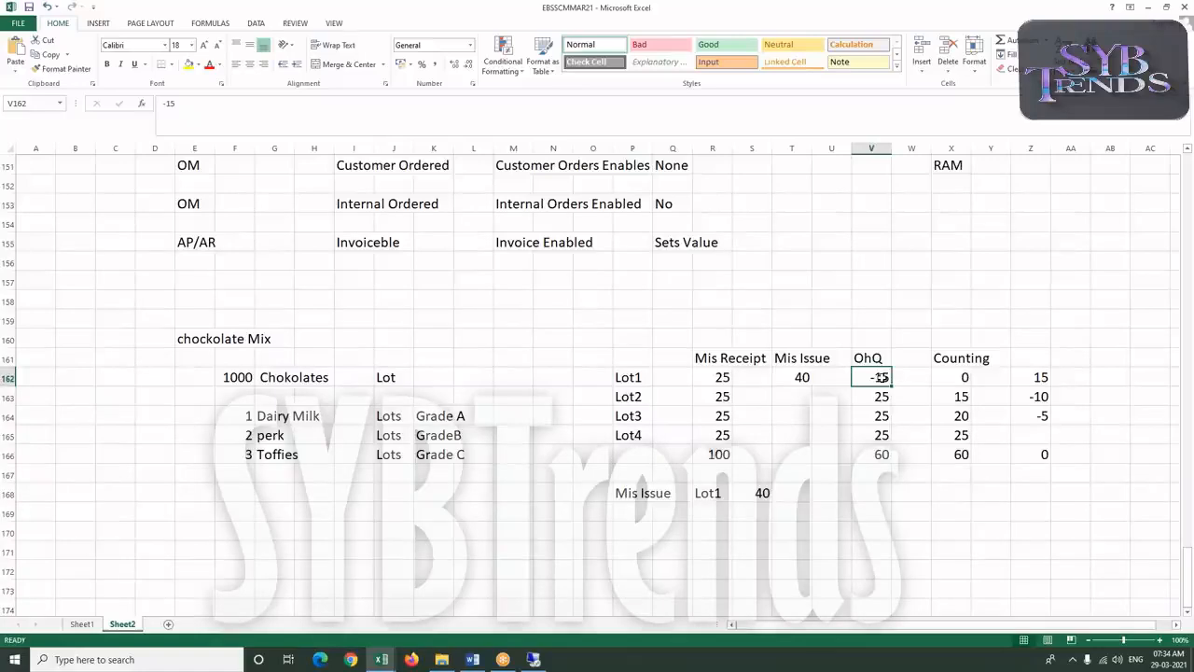
left_click_drag(630, 377, 894, 380)
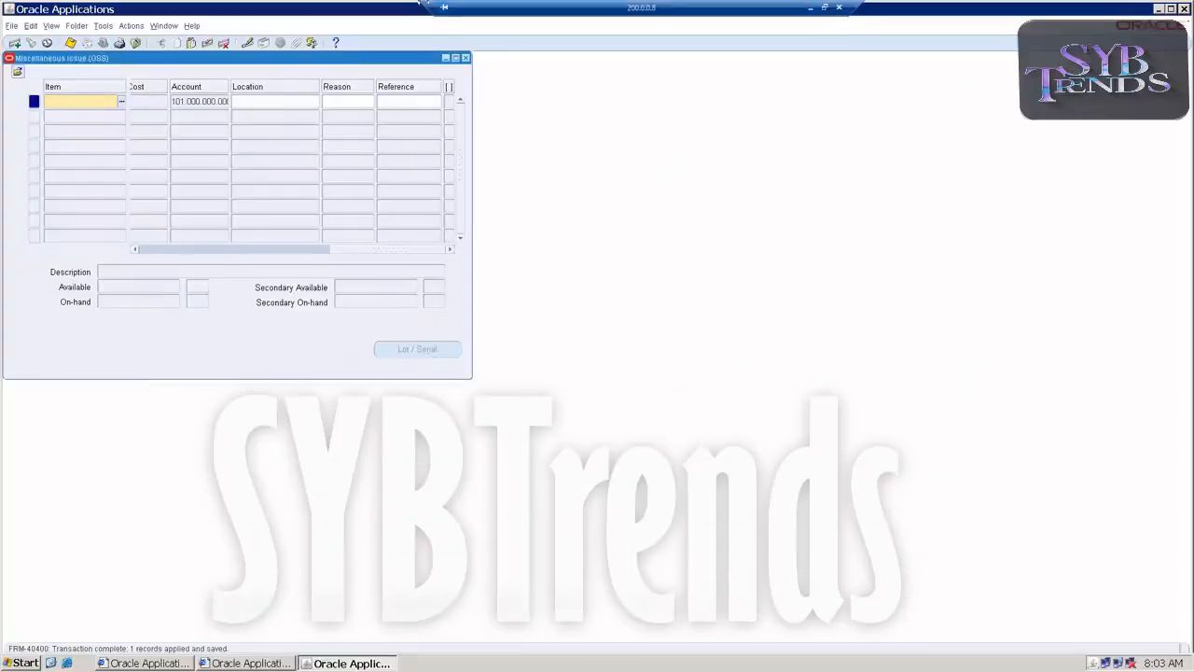
Switch to Oracle Applications, close the miscellaneous issue and transaction forms, and collapse the Transactions and Items functions in the Navigator
left_click(465, 58)
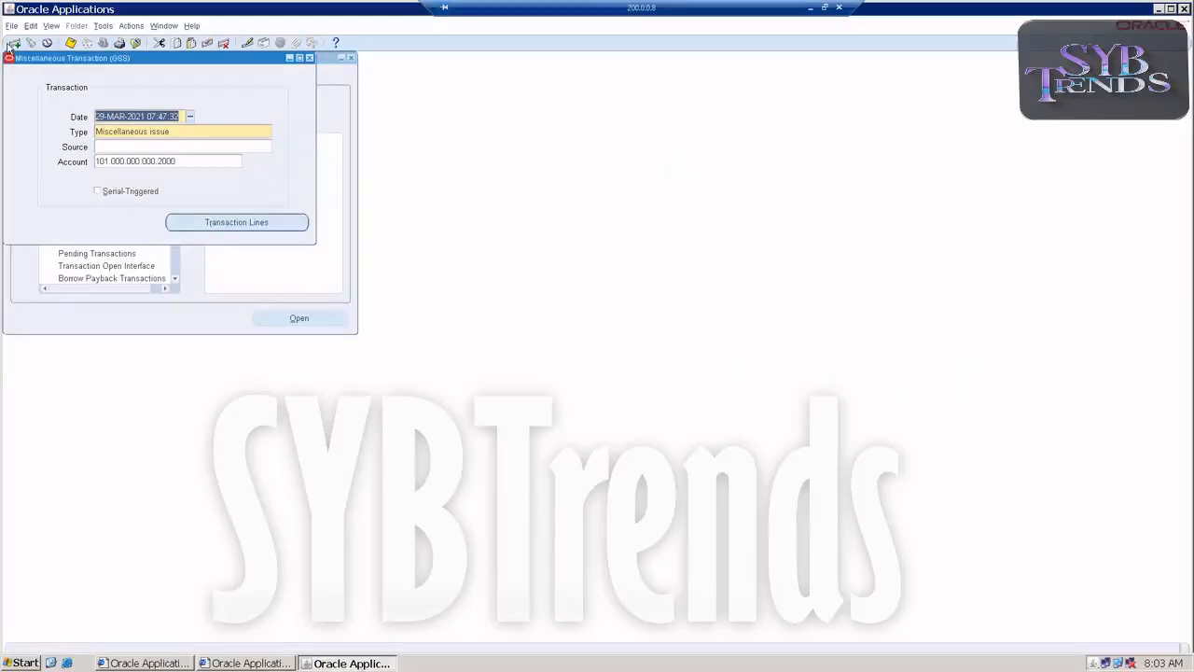
key("F4")
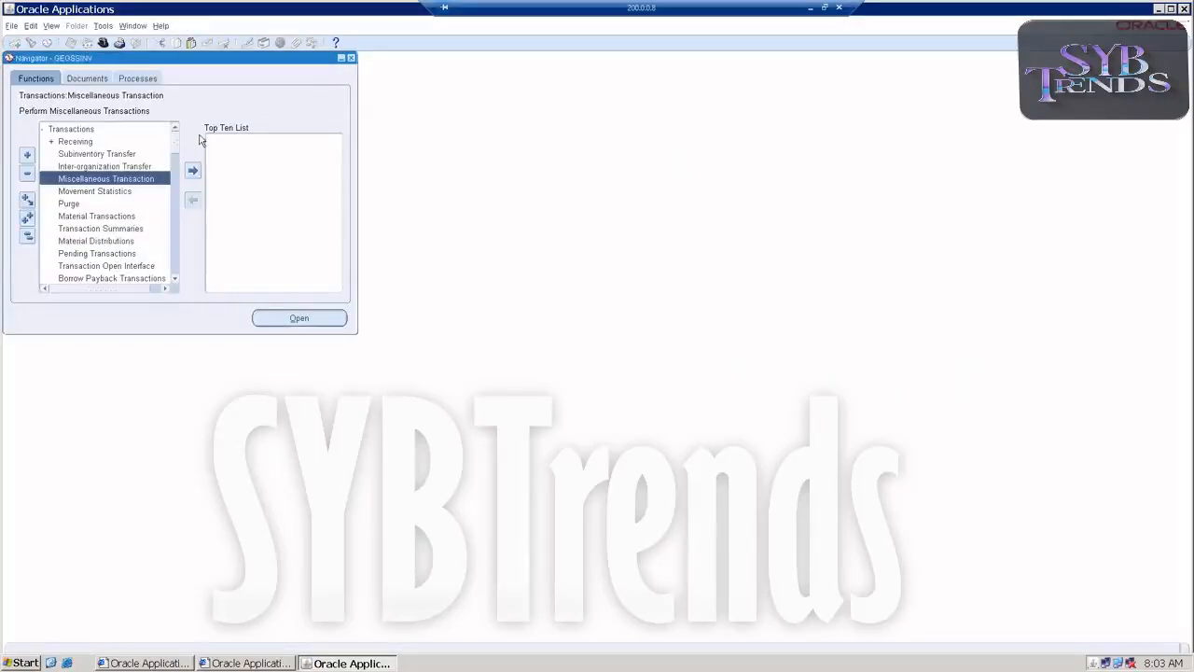
double_click(73, 128)
double_click(58, 167)
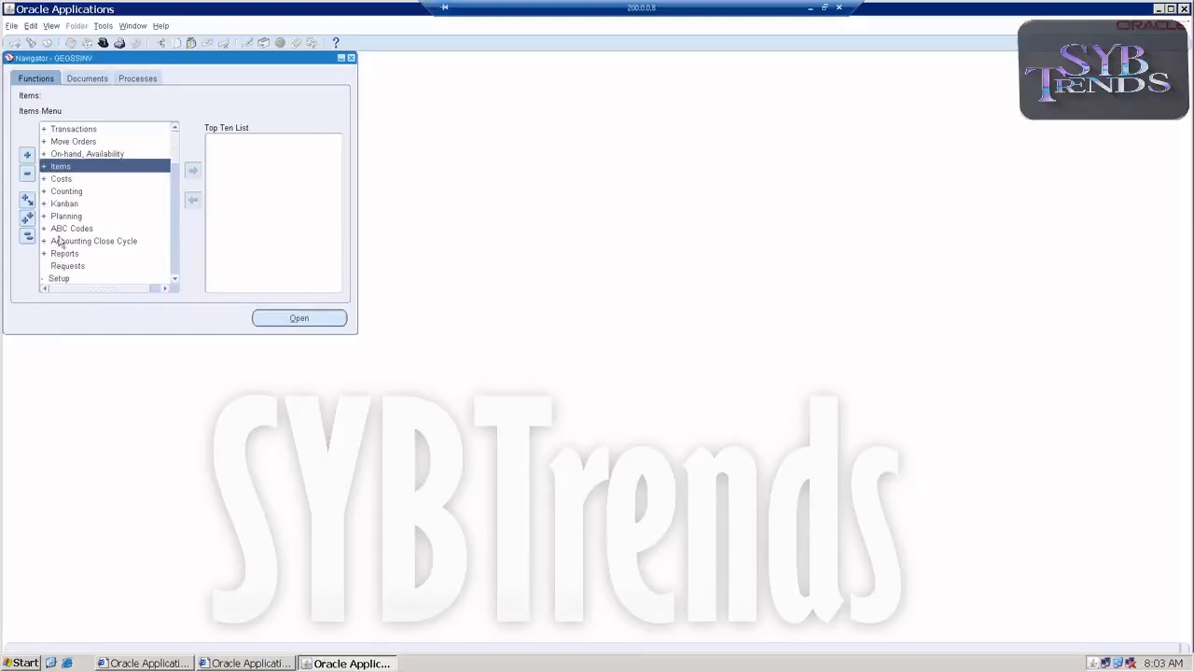
Open the GSS organization's parameters under Setup > Organizations, check the Allow Negative Balances setting, and close the form
scroll(60, 261, "down", 1)
scroll(60, 261, "down", 2)
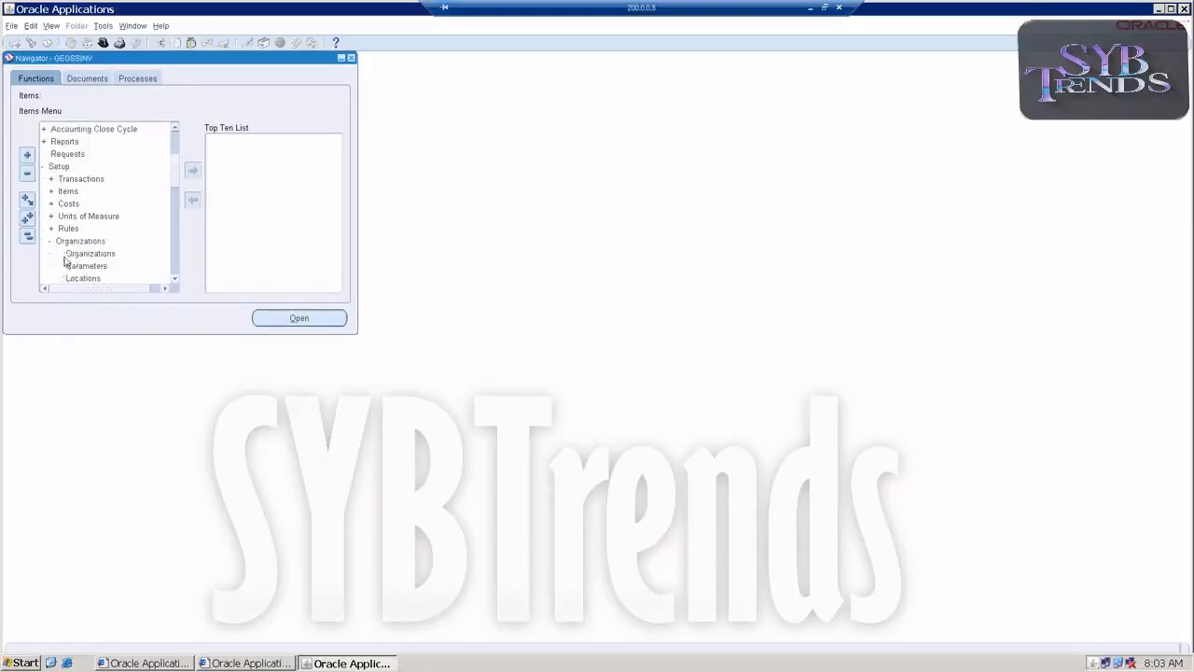
left_click(79, 267)
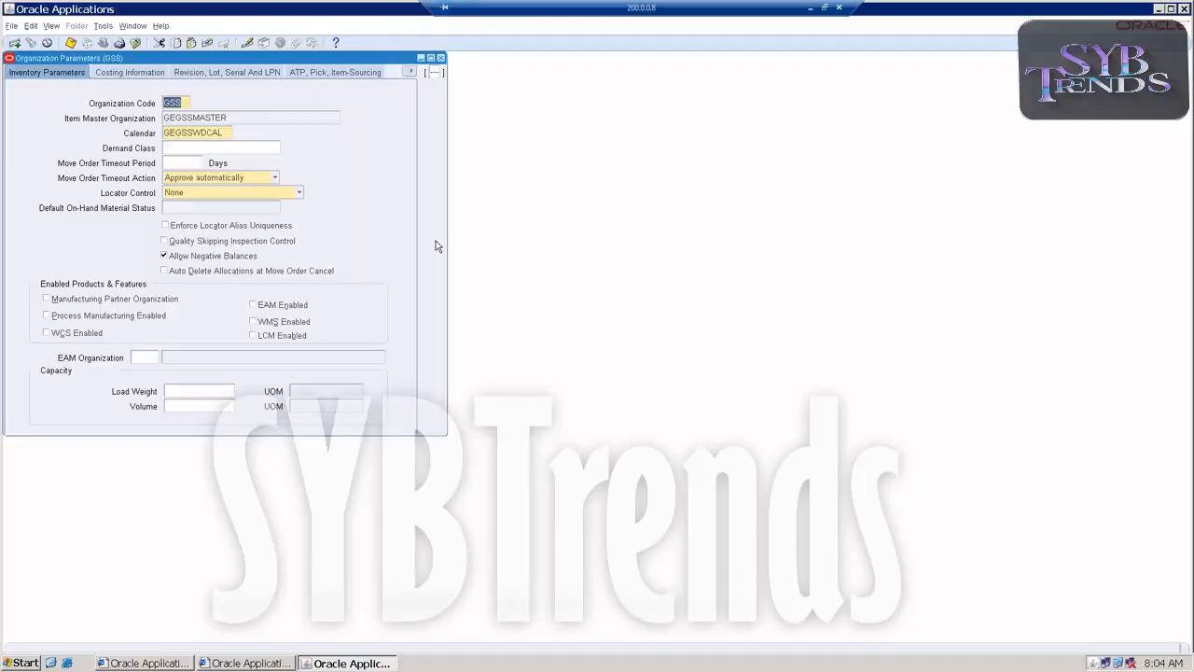
left_click(441, 58)
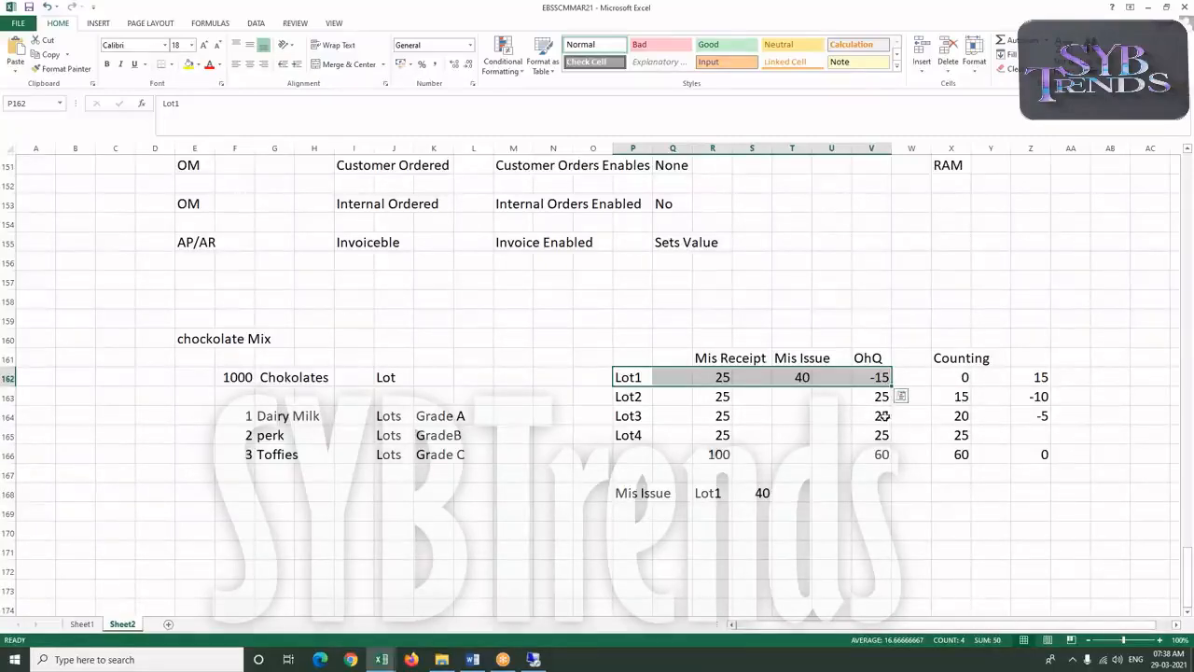
double_click(877, 379)
left_click(870, 398)
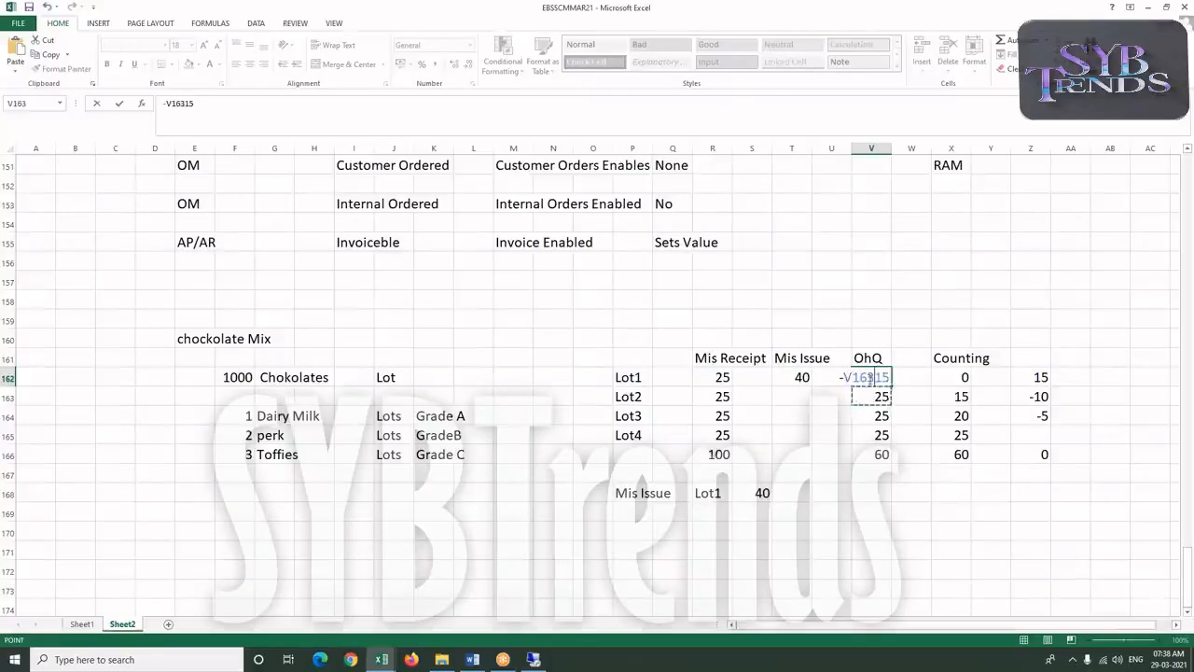
key("BackSpace")
key("BackSpace")
key("BackSpace")
key("BackSpace")
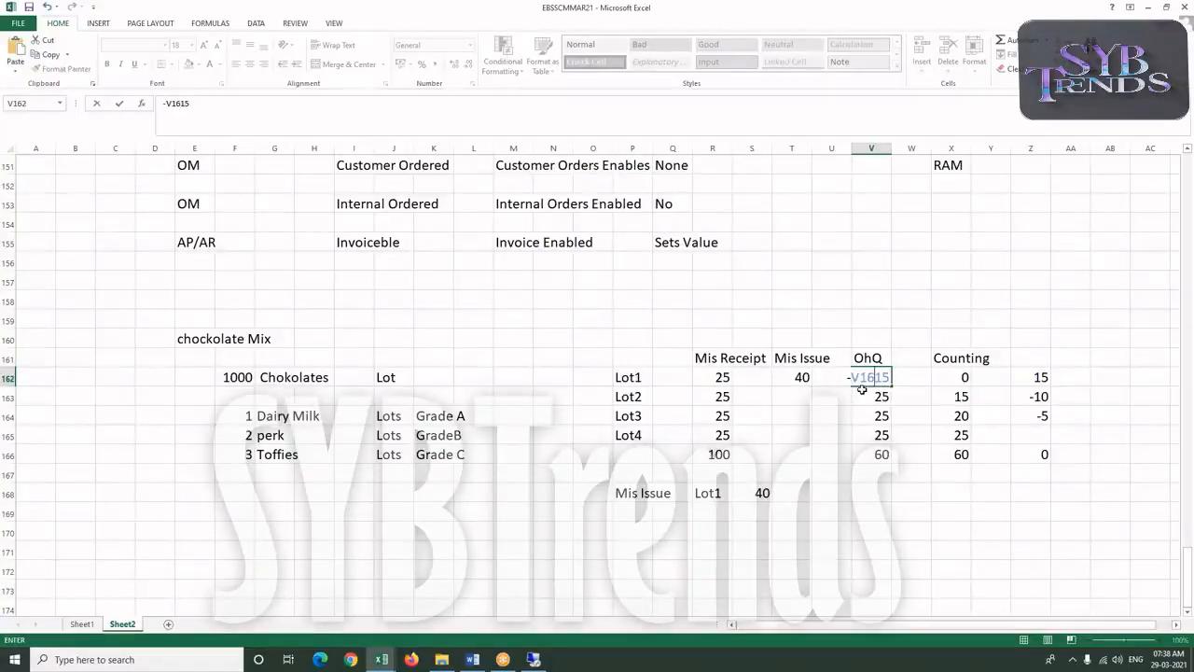
left_click(856, 402)
key("BackSpace")
key("BackSpace")
key("BackSpace")
key("BackSpace")
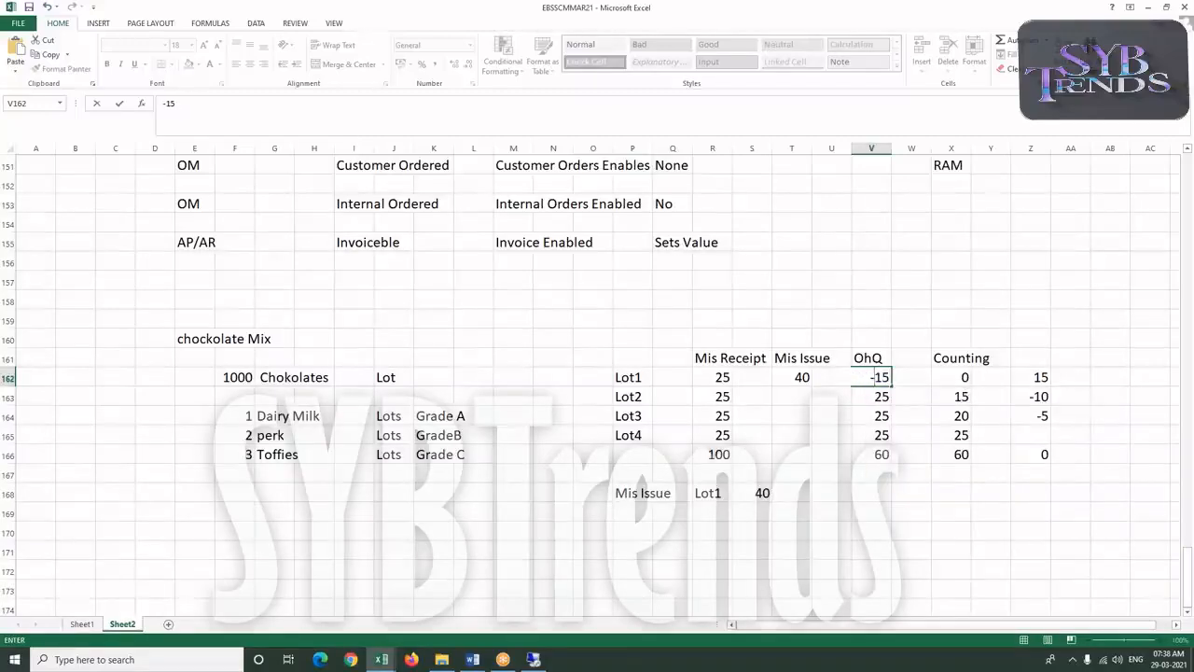
key("Escape")
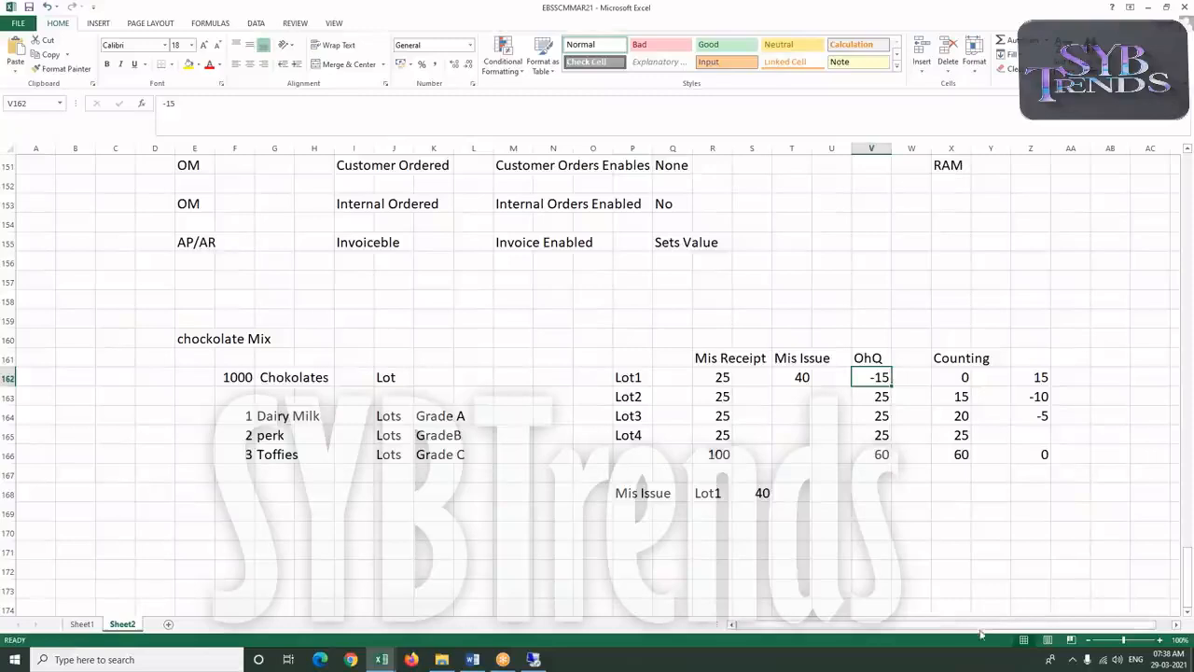
left_click(973, 43)
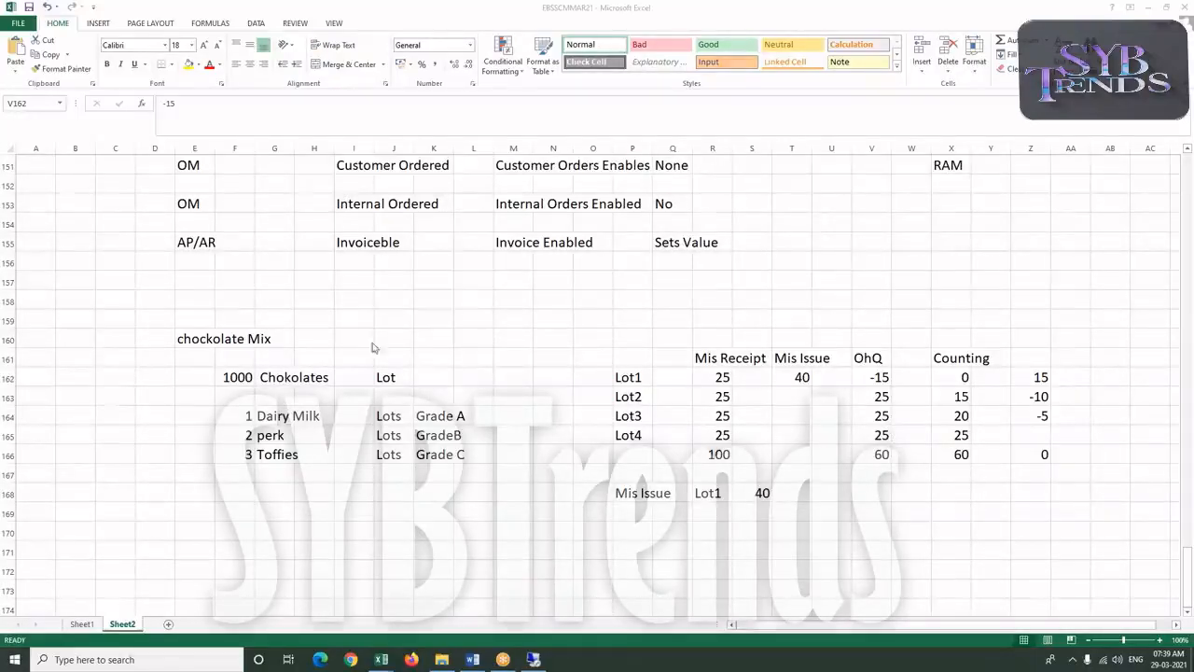
left_click(360, 297)
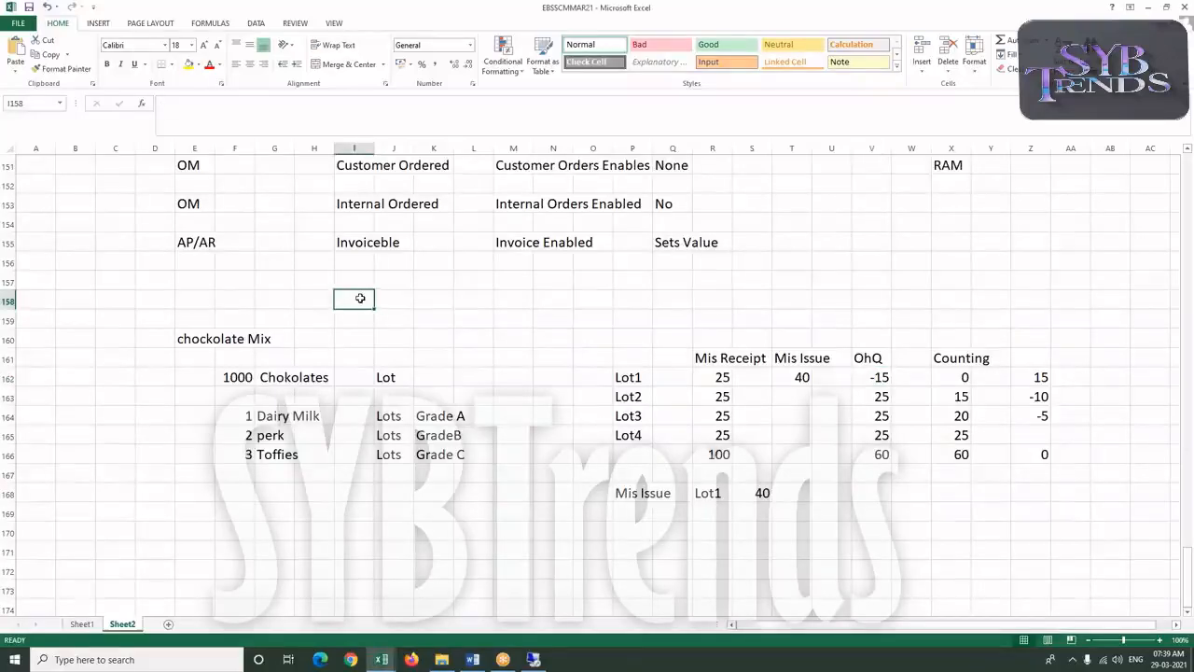